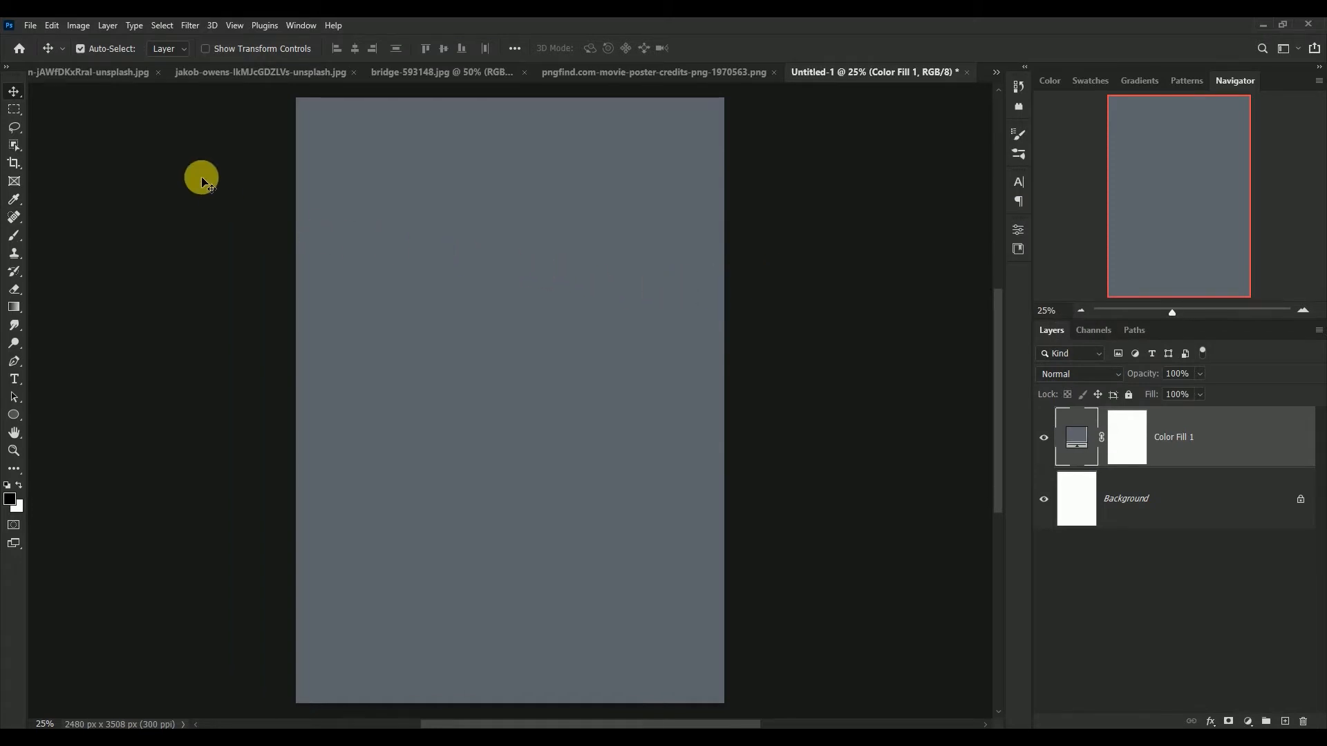
Copy the grey concrete texture photo into the Untitled-1 document, close the source image, and move the texture to cover the canvas.
click(133, 71)
drag(132, 72, 524, 248)
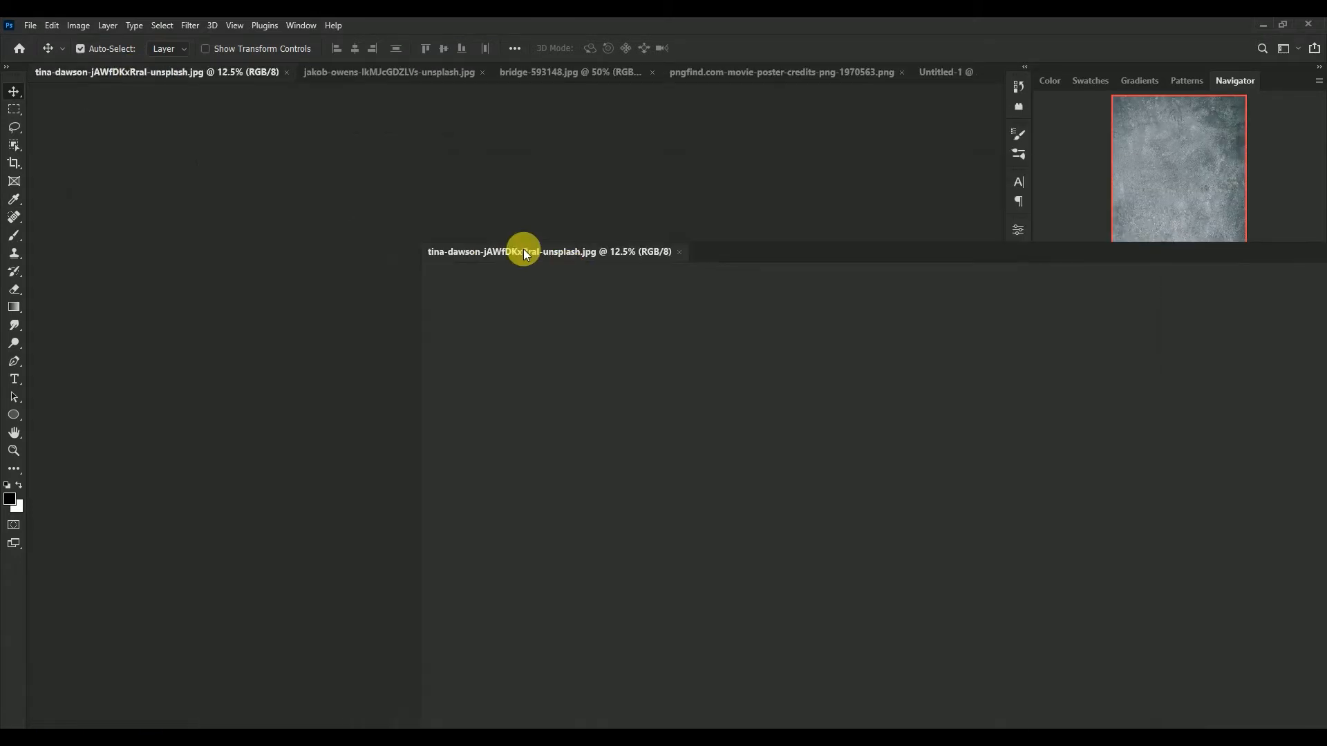
drag(675, 370, 493, 188)
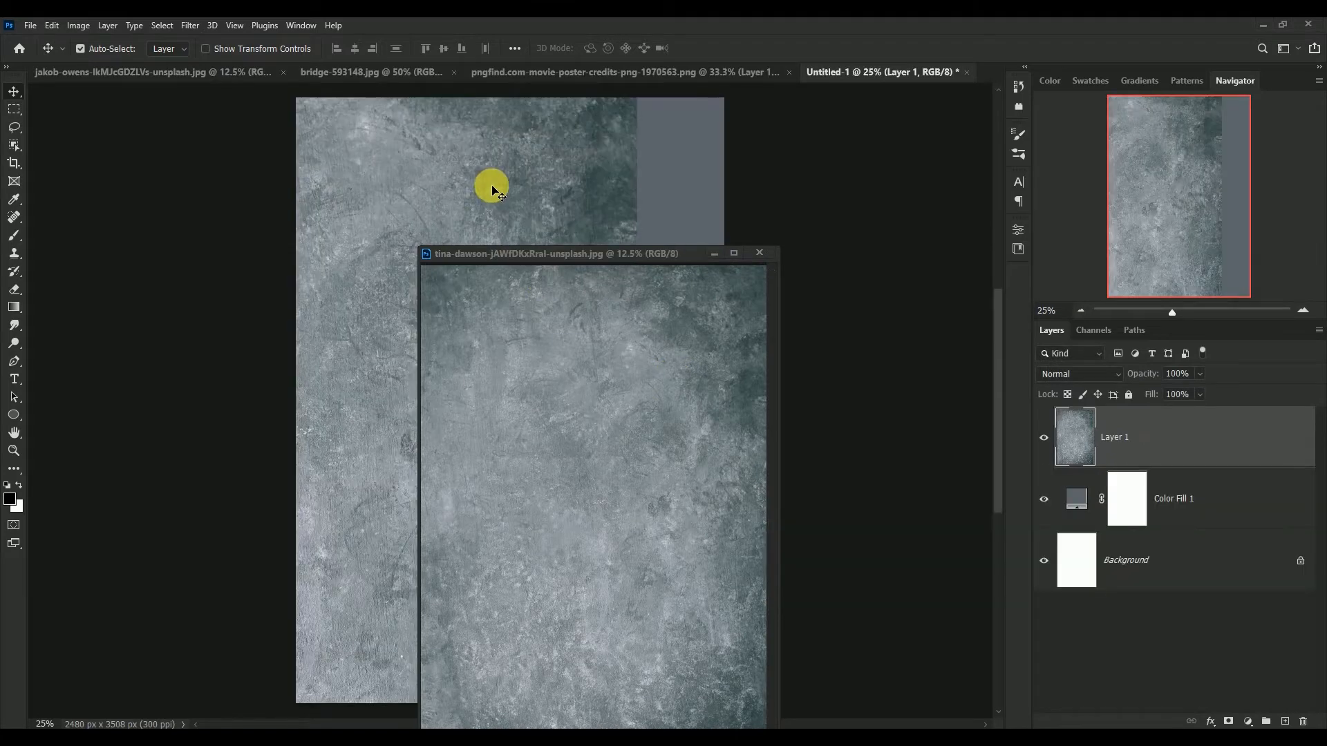
click(773, 252)
drag(554, 265, 659, 305)
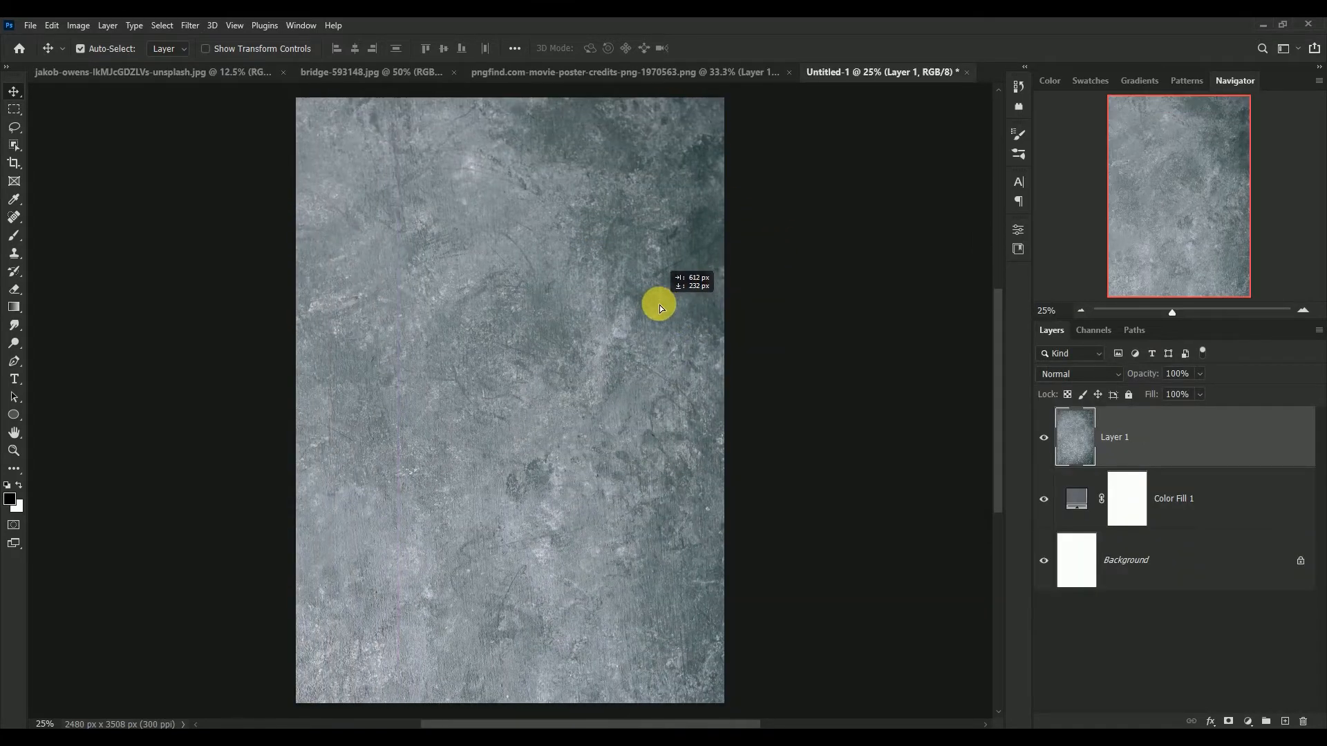
Scale the texture layer down proportionally to 65.65% and centre it so it slightly overlaps the canvas edges.
key(ctrl+minus)
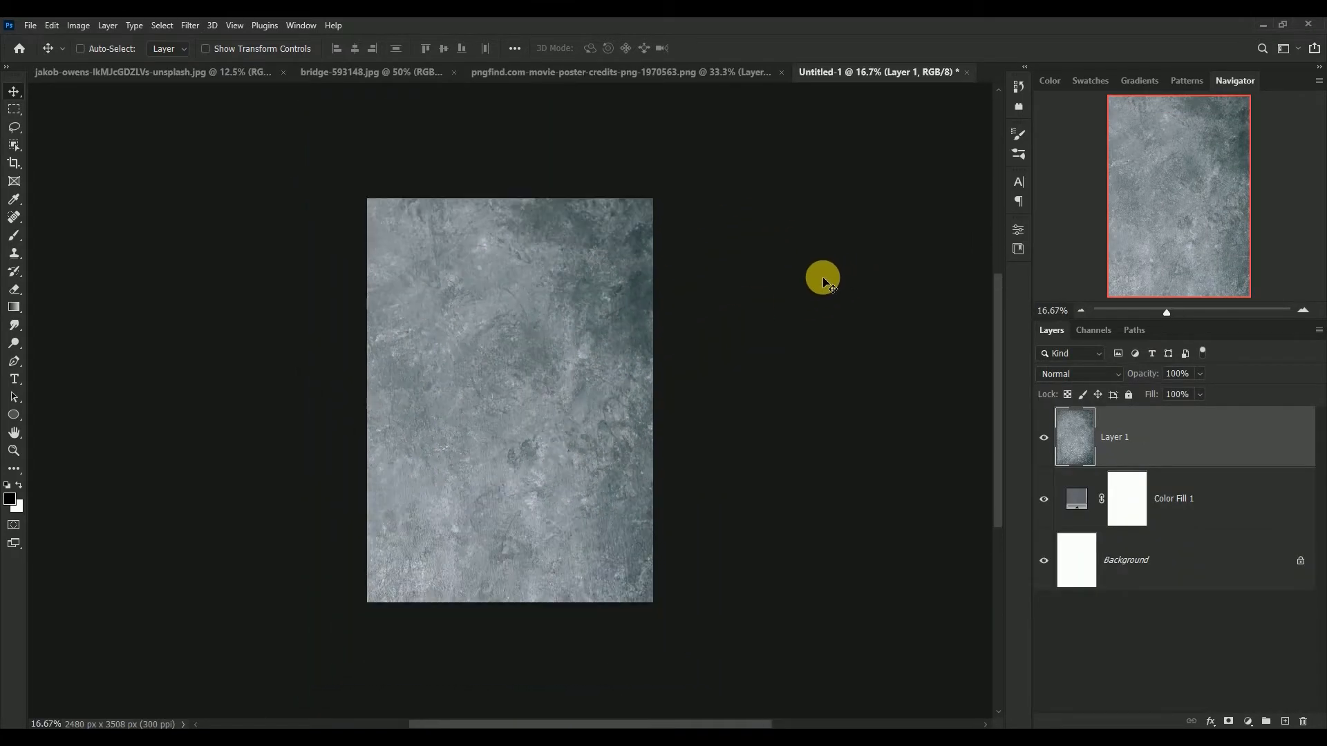
key(ctrl+t)
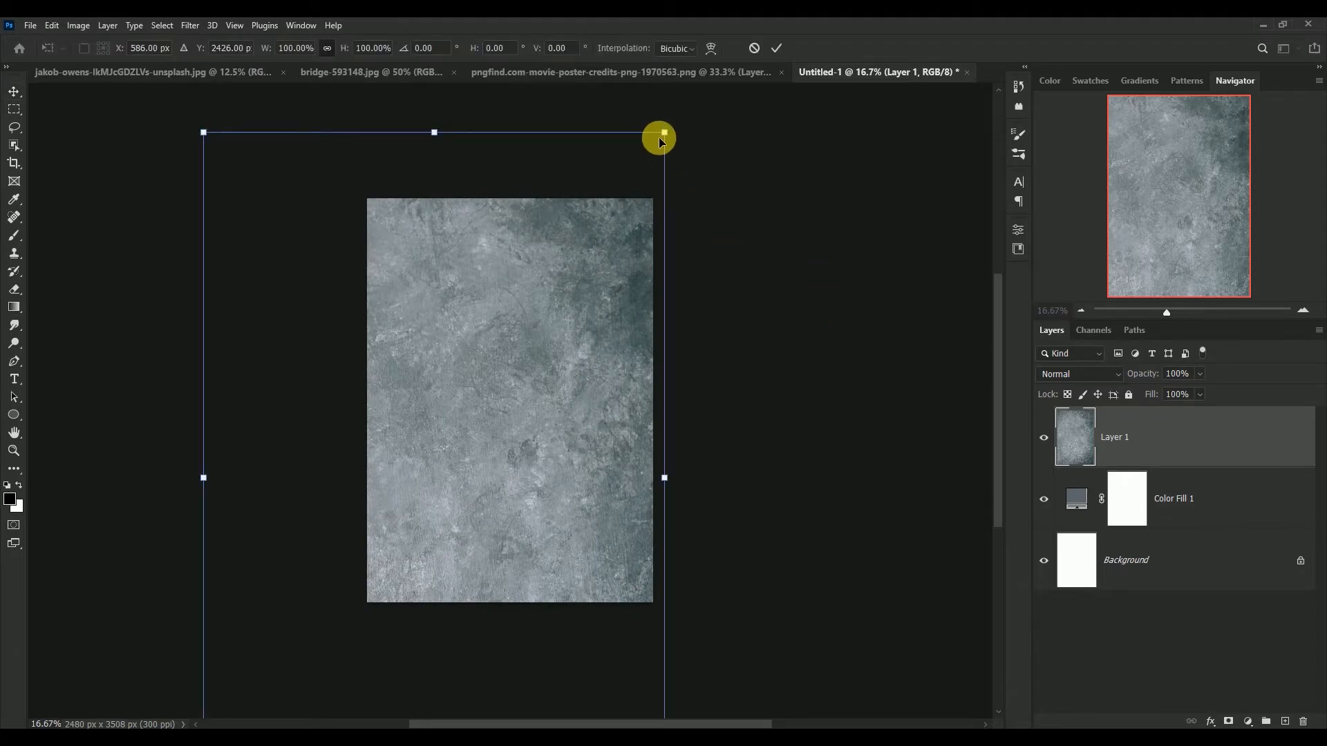
drag(662, 135, 579, 260)
drag(493, 328, 616, 242)
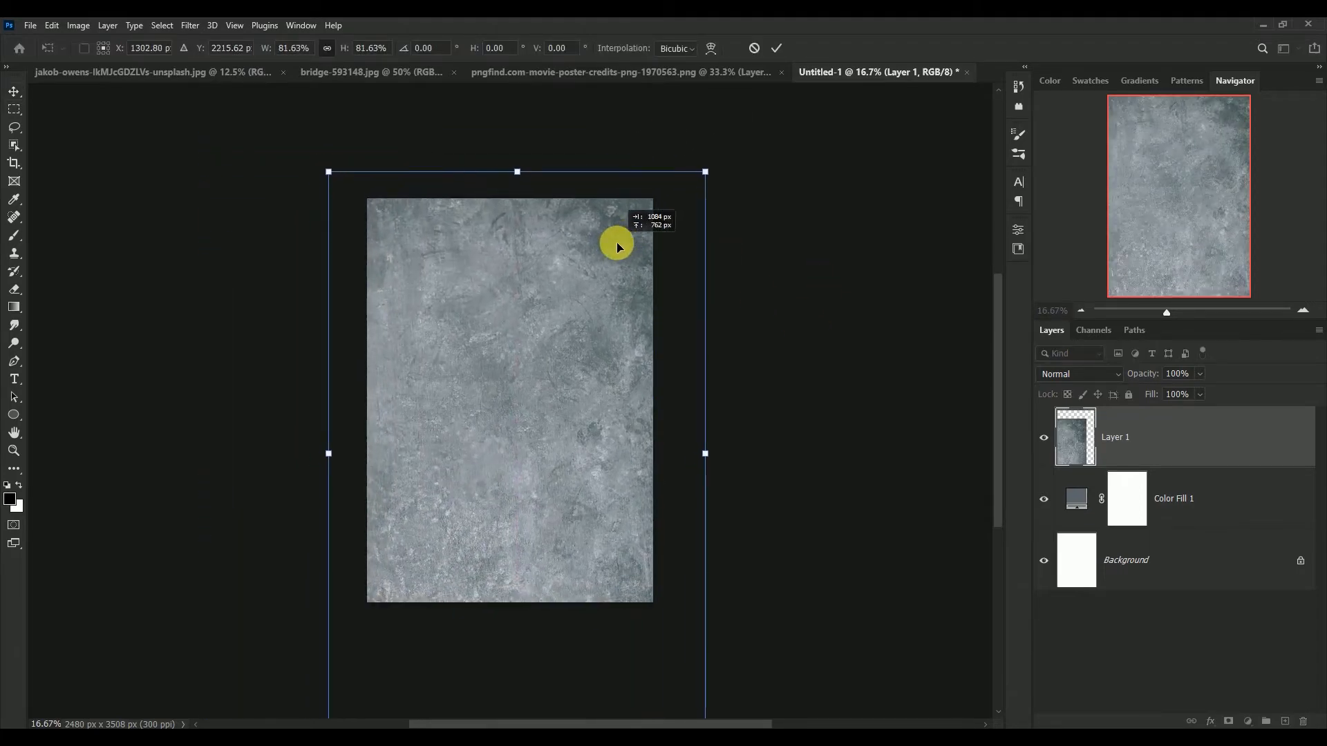
drag(329, 171, 423, 311)
drag(538, 425, 483, 301)
drag(649, 612, 685, 643)
drag(542, 459, 538, 450)
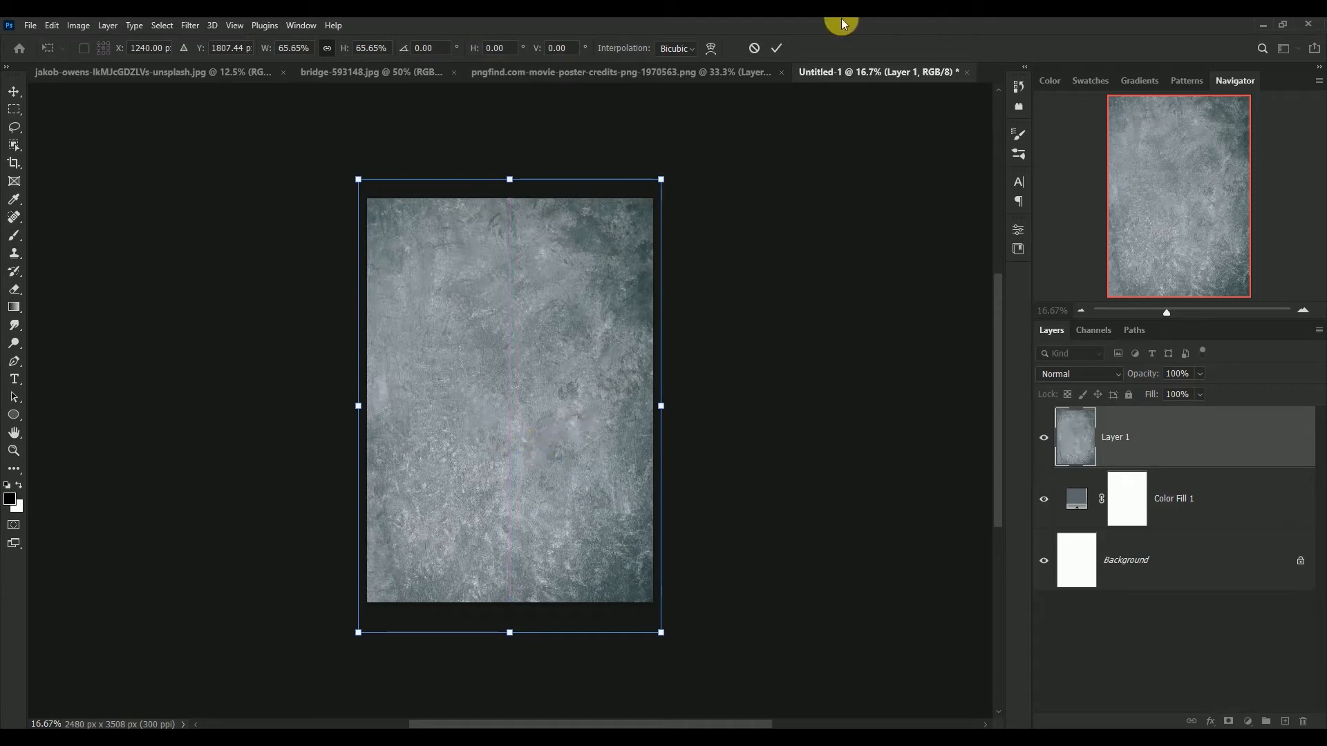
click(774, 47)
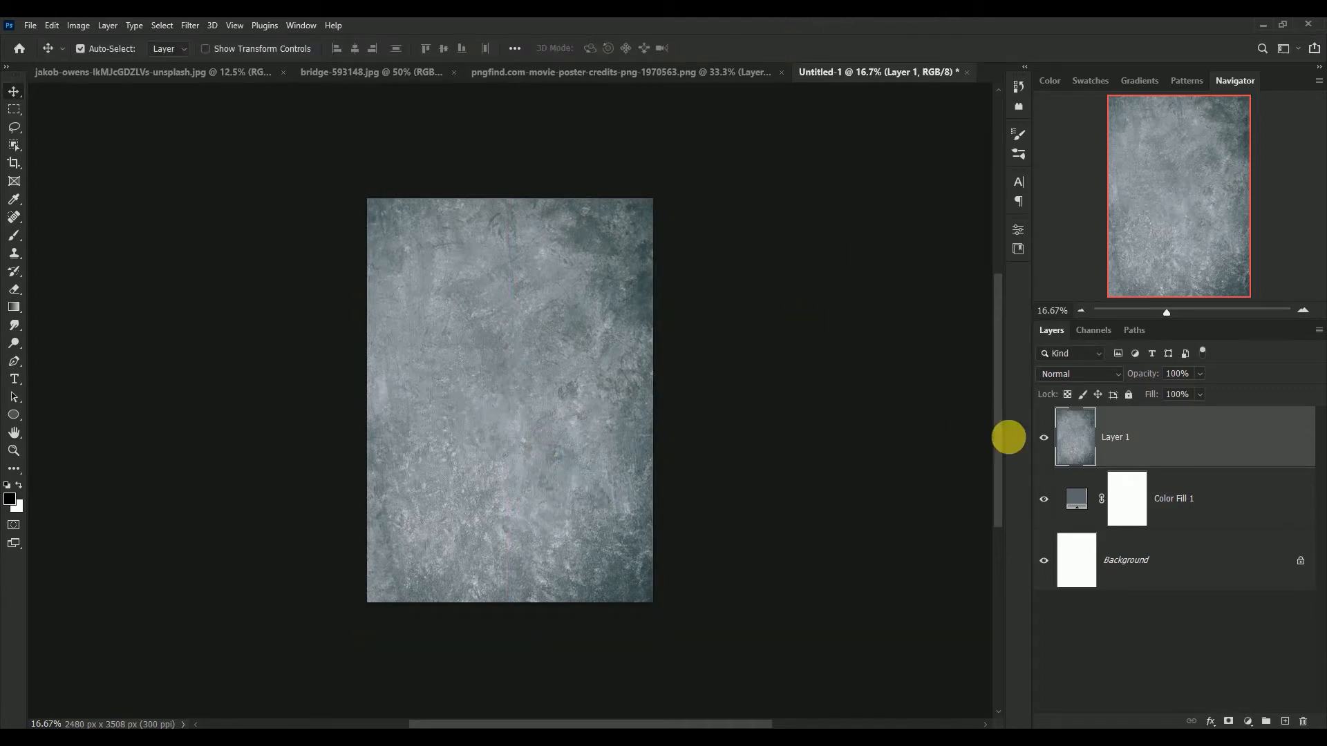
Add a white layer mask to the texture layer.
click(1051, 432)
click(1054, 433)
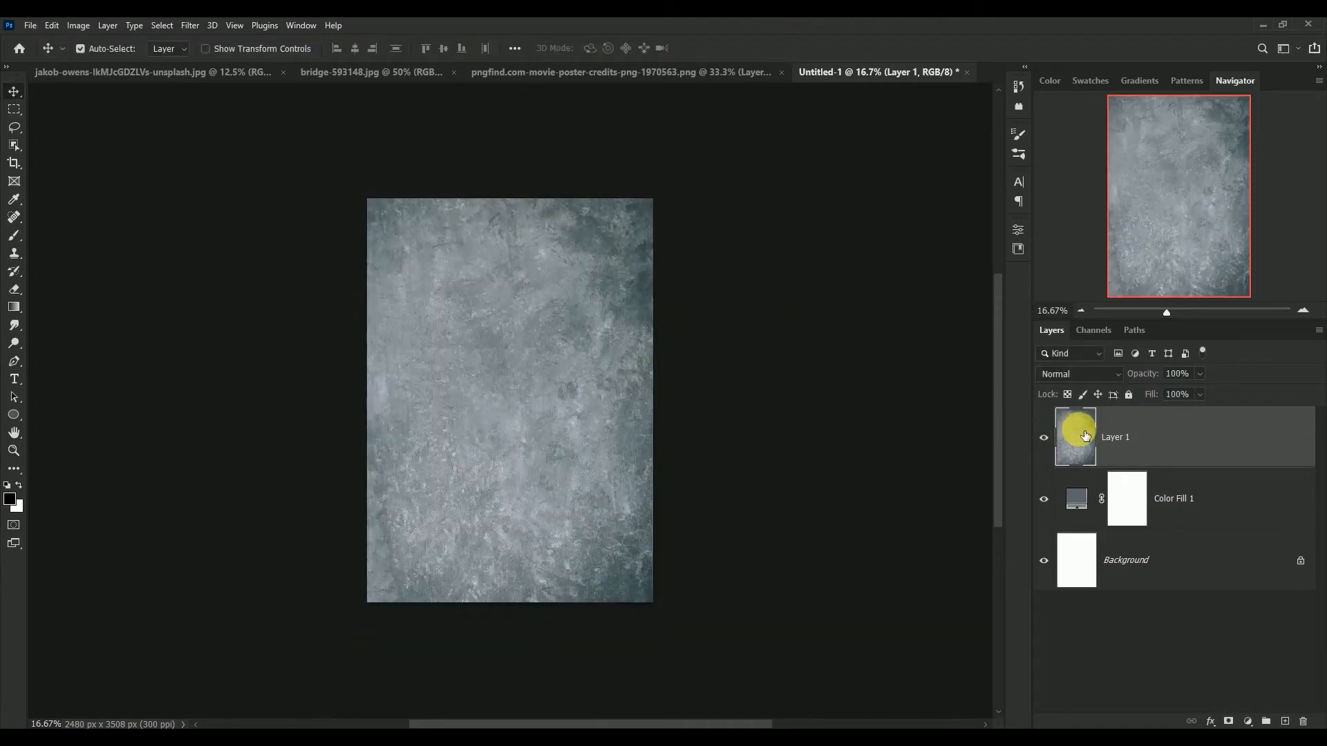
click(1229, 721)
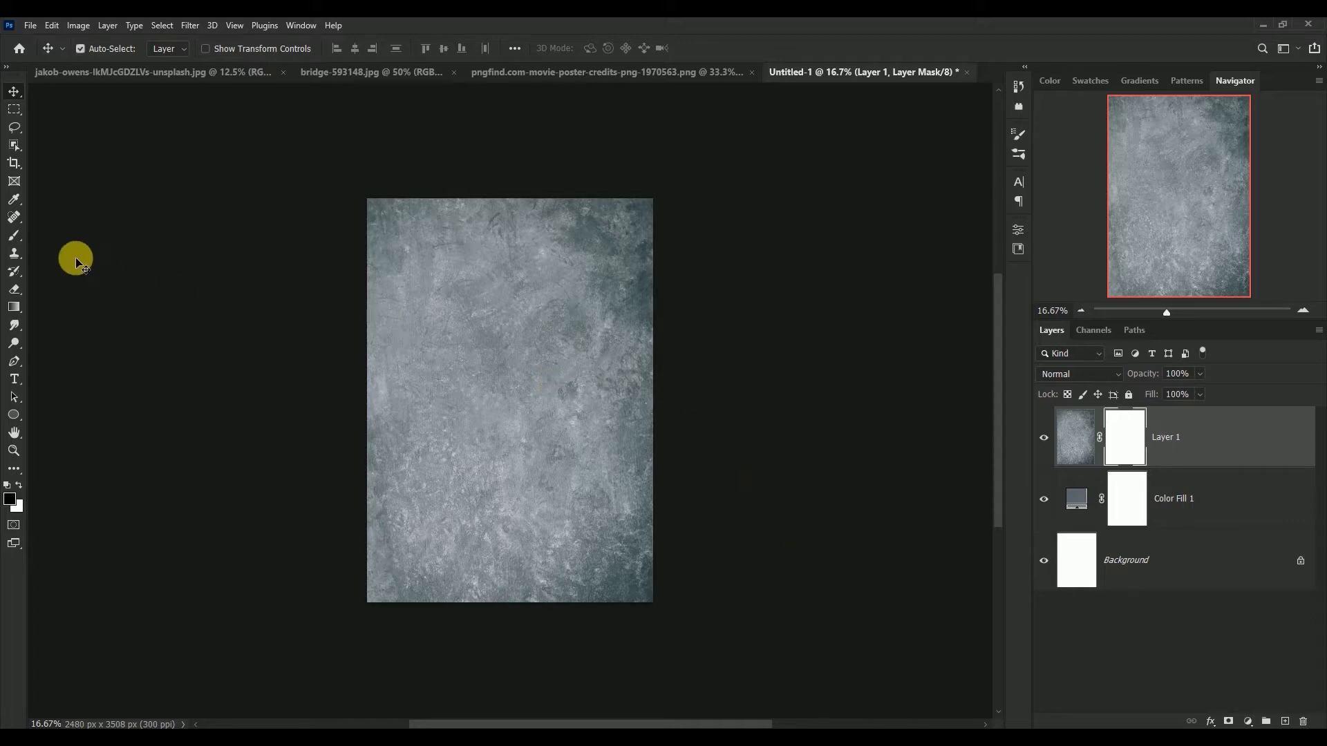
Paint black on the texture's mask around the canvas edges with a large soft brush at 70% opacity, keeping the centre textured.
click(13, 238)
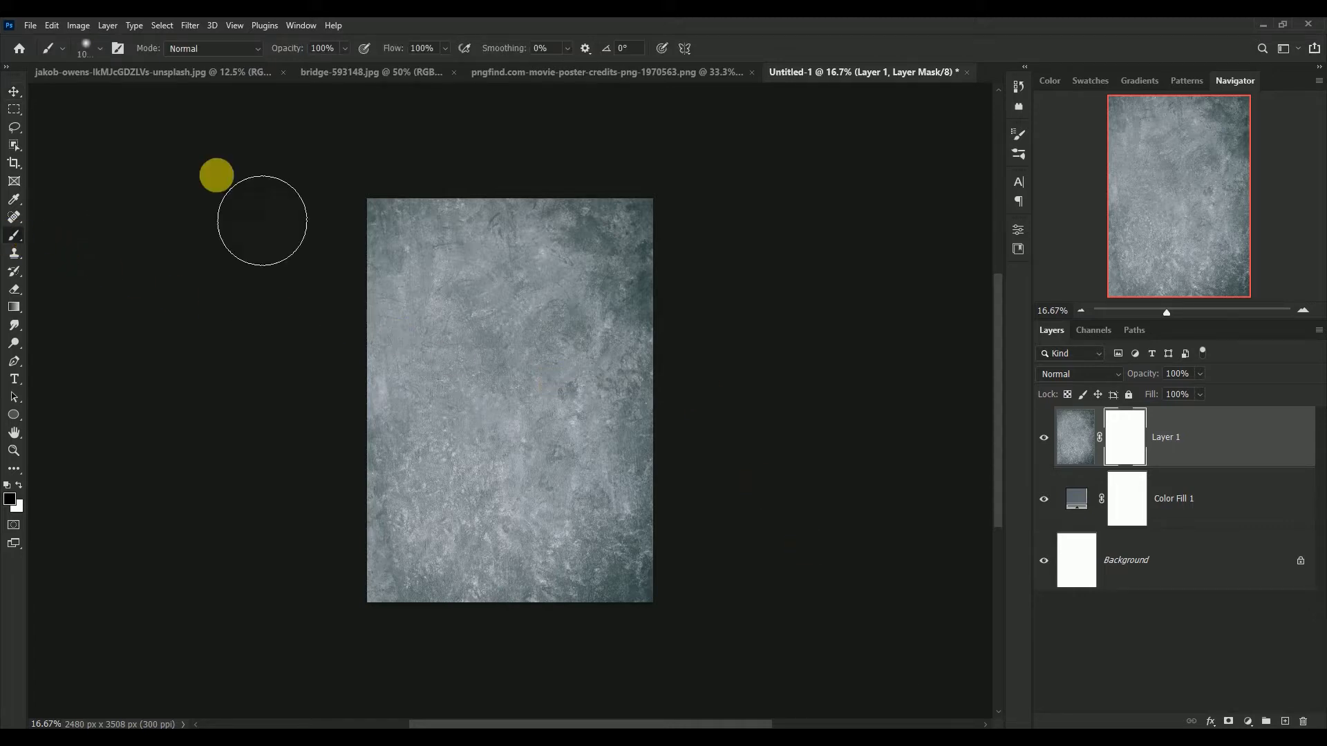
click(343, 51)
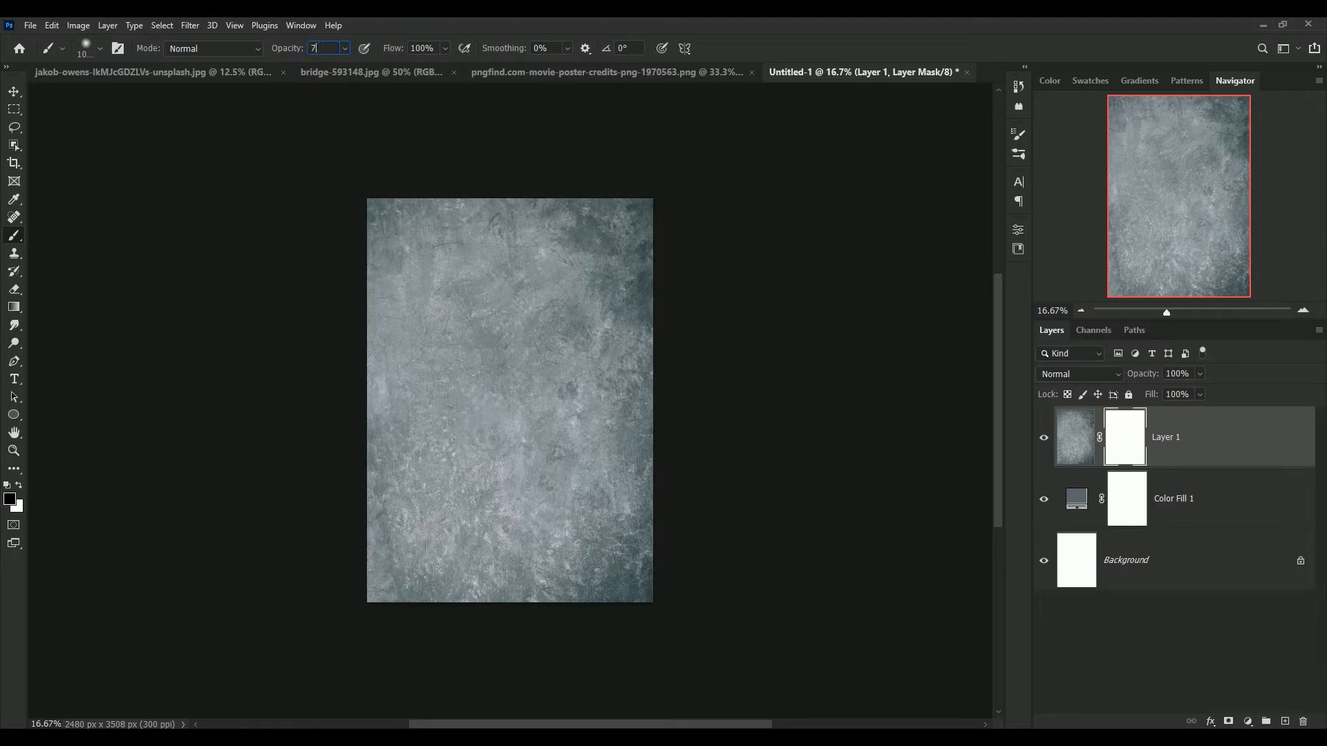
key(Return)
key(bracketright)
key(bracketright)
key(bracketright)
key(bracketright)
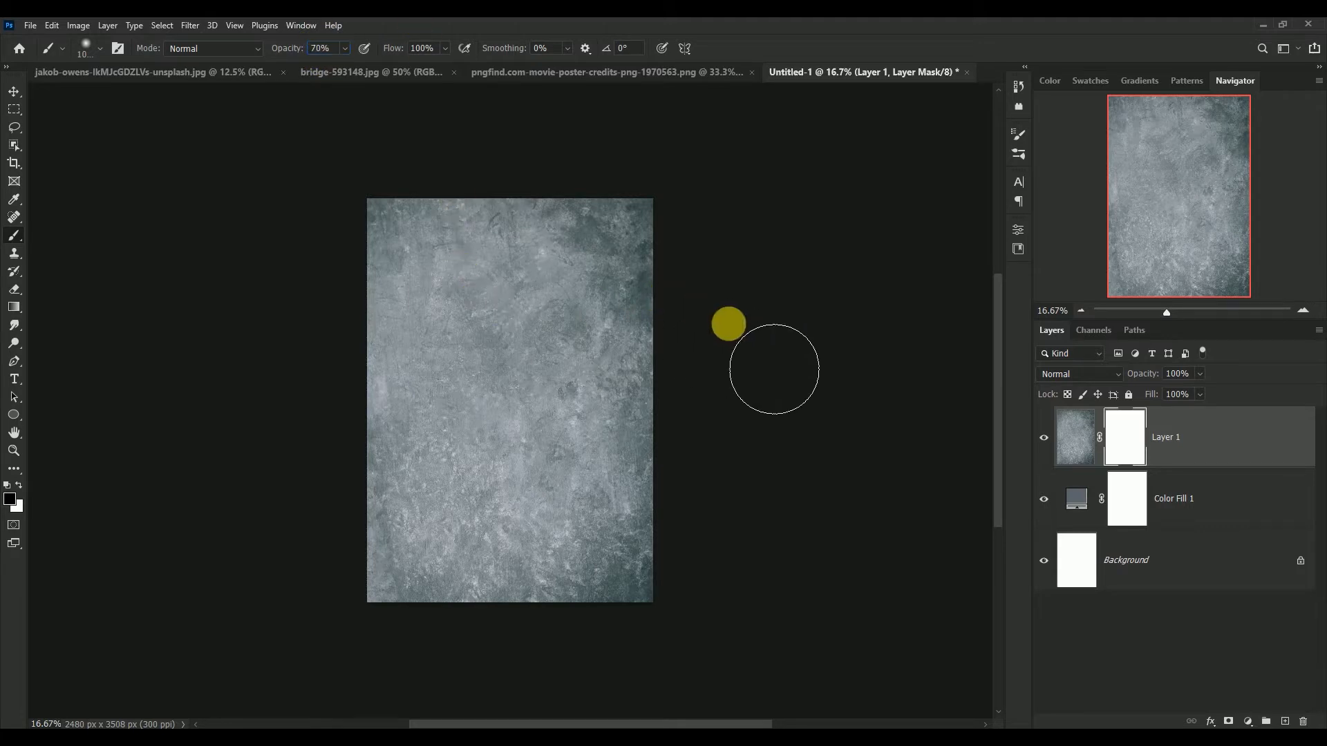
key(bracketright)
key(bracketright)
key(bracketright)
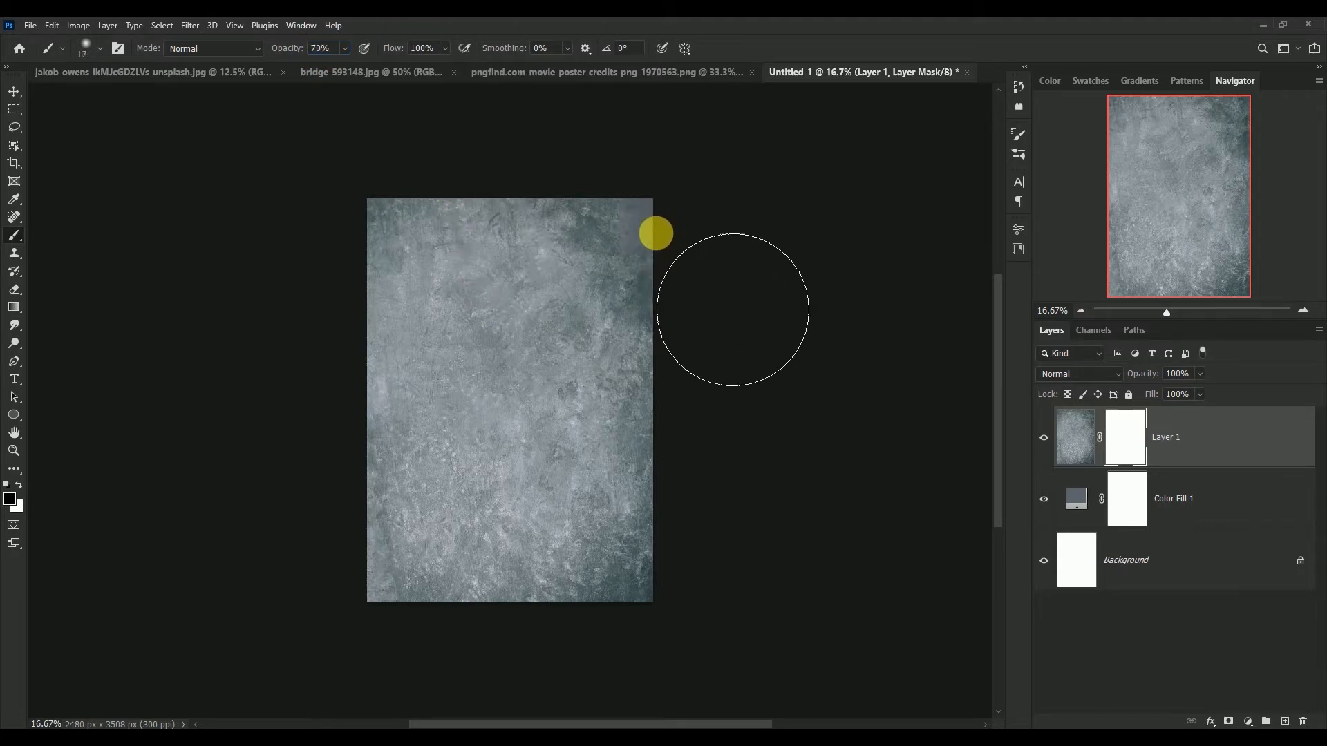
mouse_move(654, 231)
mouse_down()
mouse_move(631, 352)
mouse_move(632, 534)
mouse_move(494, 601)
mouse_move(337, 563)
mouse_move(335, 334)
mouse_move(405, 203)
mouse_move(691, 210)
mouse_up()
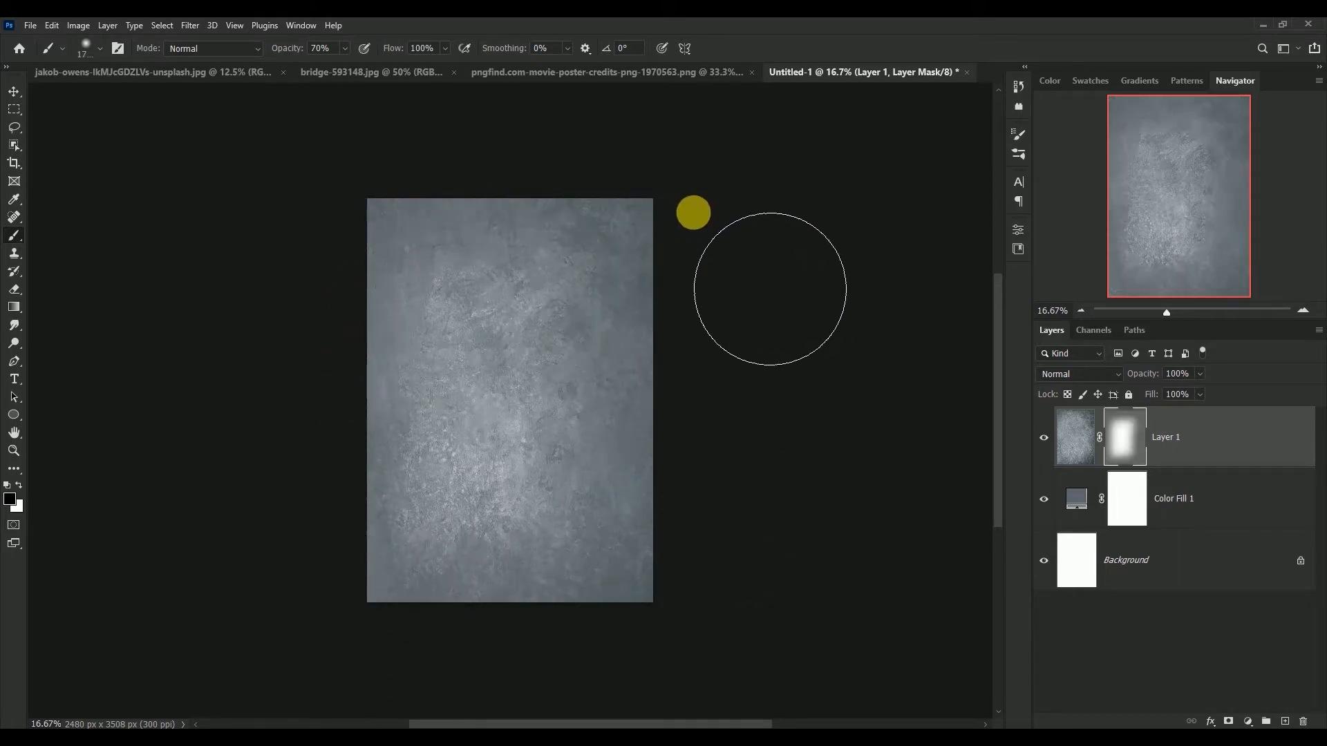
click(13, 94)
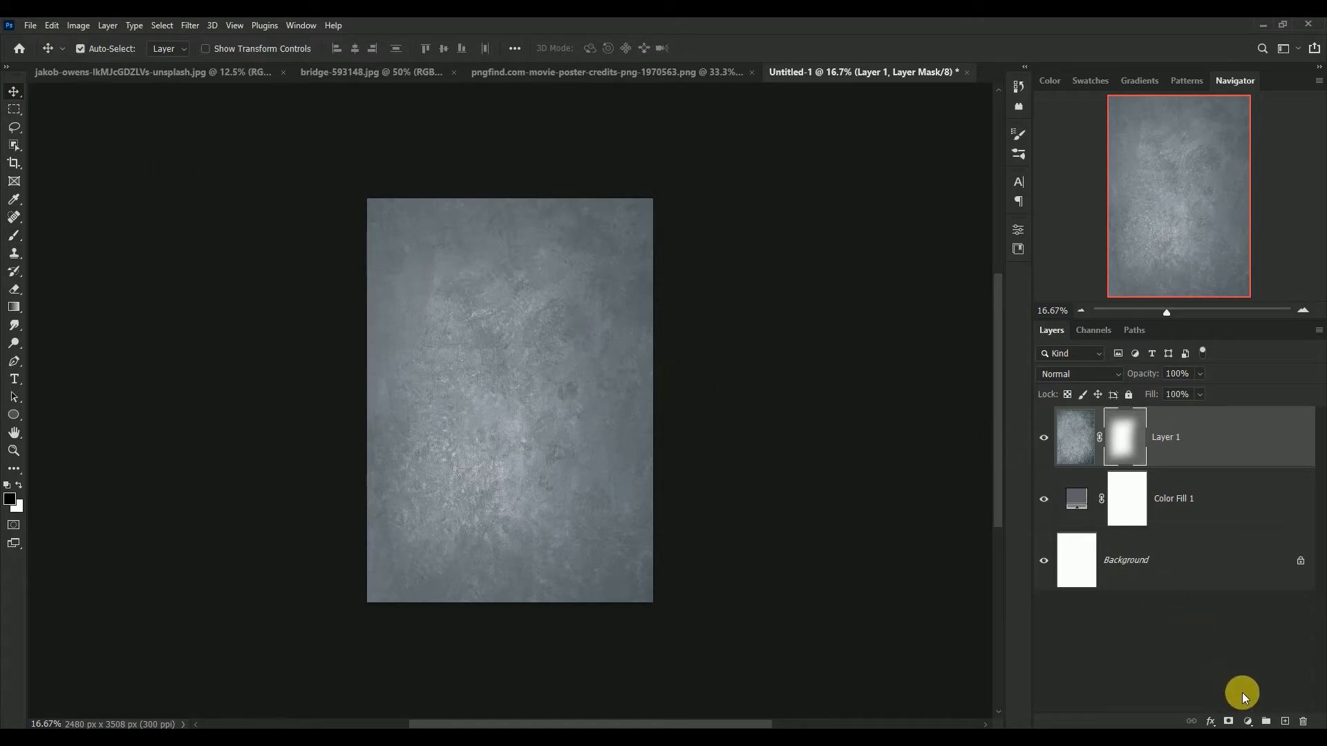
Add a Hue/Saturation adjustment layer above the texture layer and clip it to that layer.
click(1249, 721)
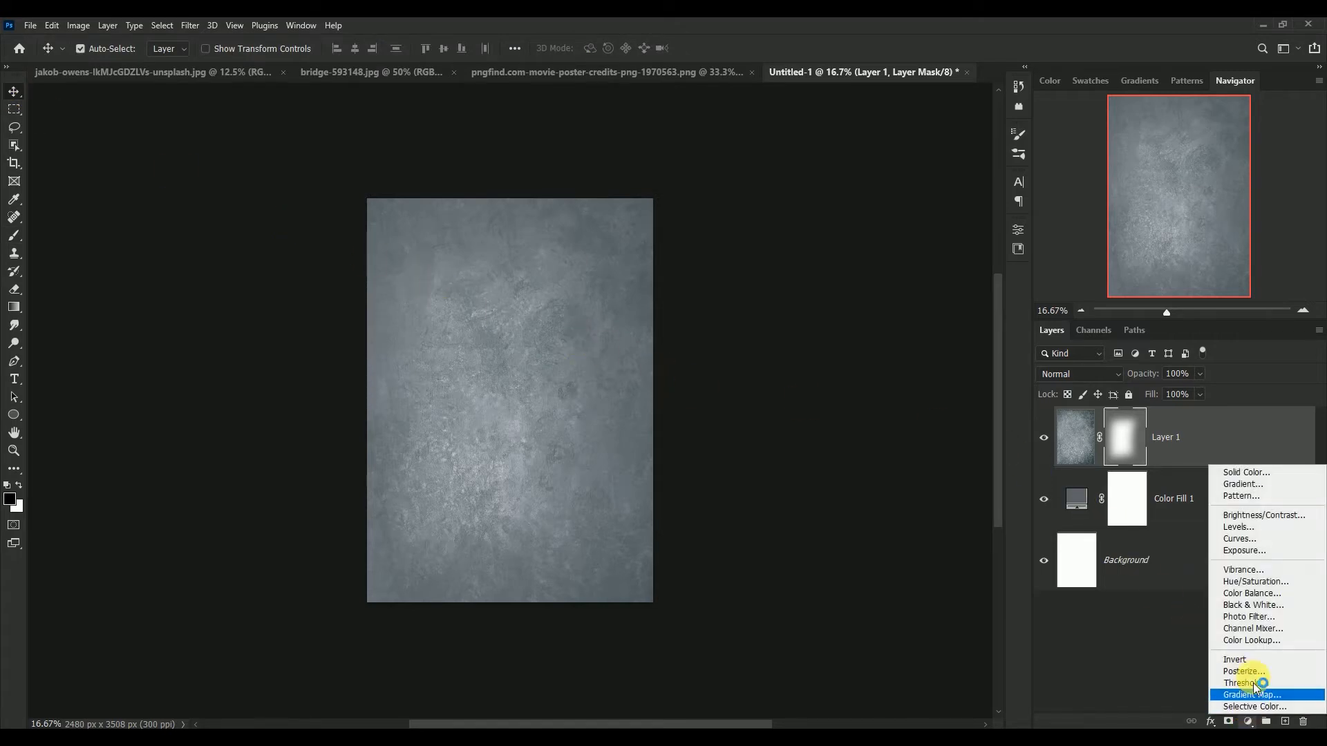
click(1273, 584)
click(901, 459)
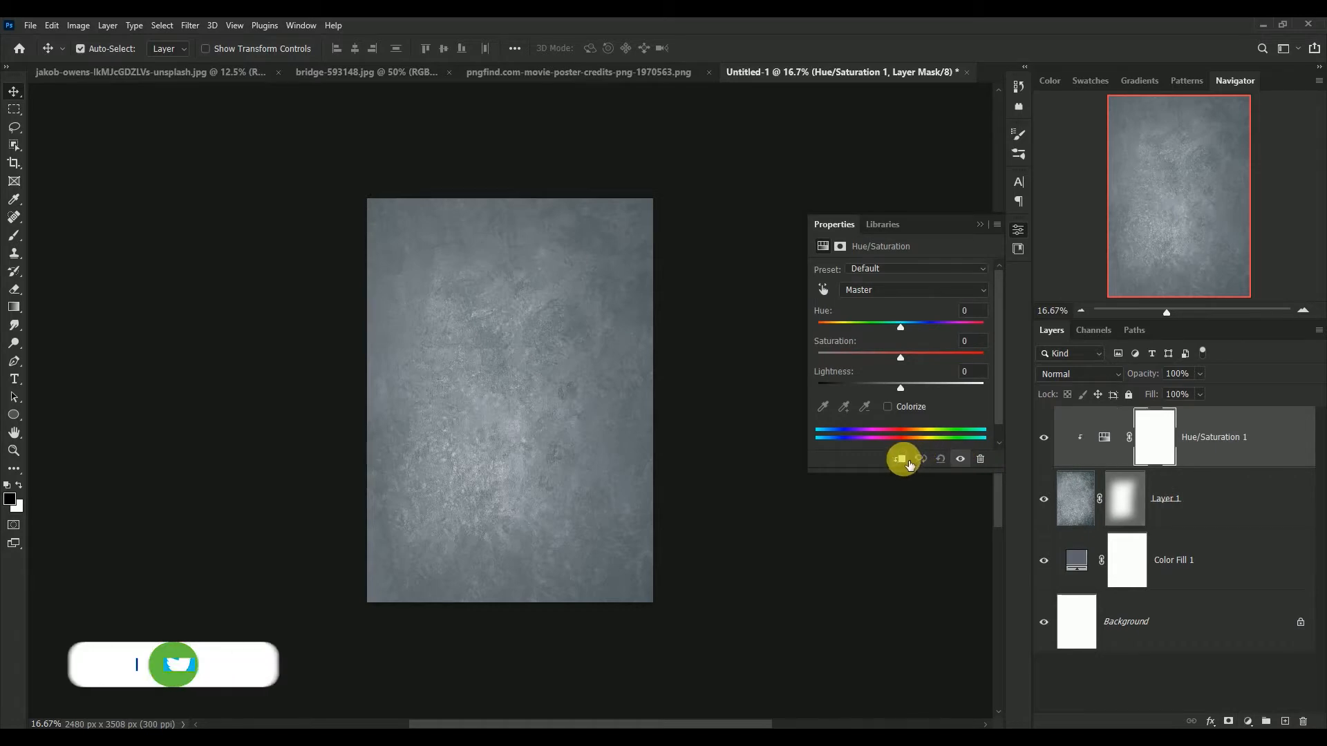
Set the adjustment's hue to -10, saturation to -56 and lightness to -20, and compare the texture with and without it.
click(978, 310)
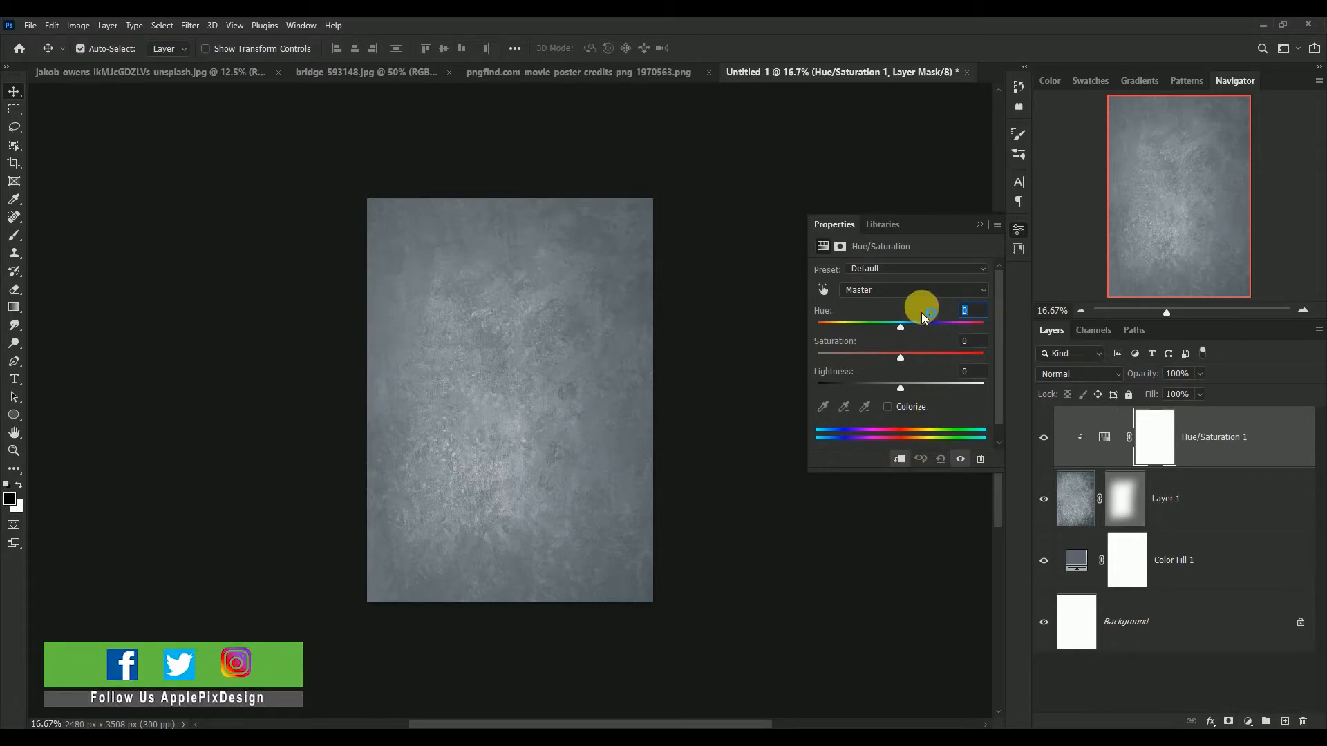
text(-10)
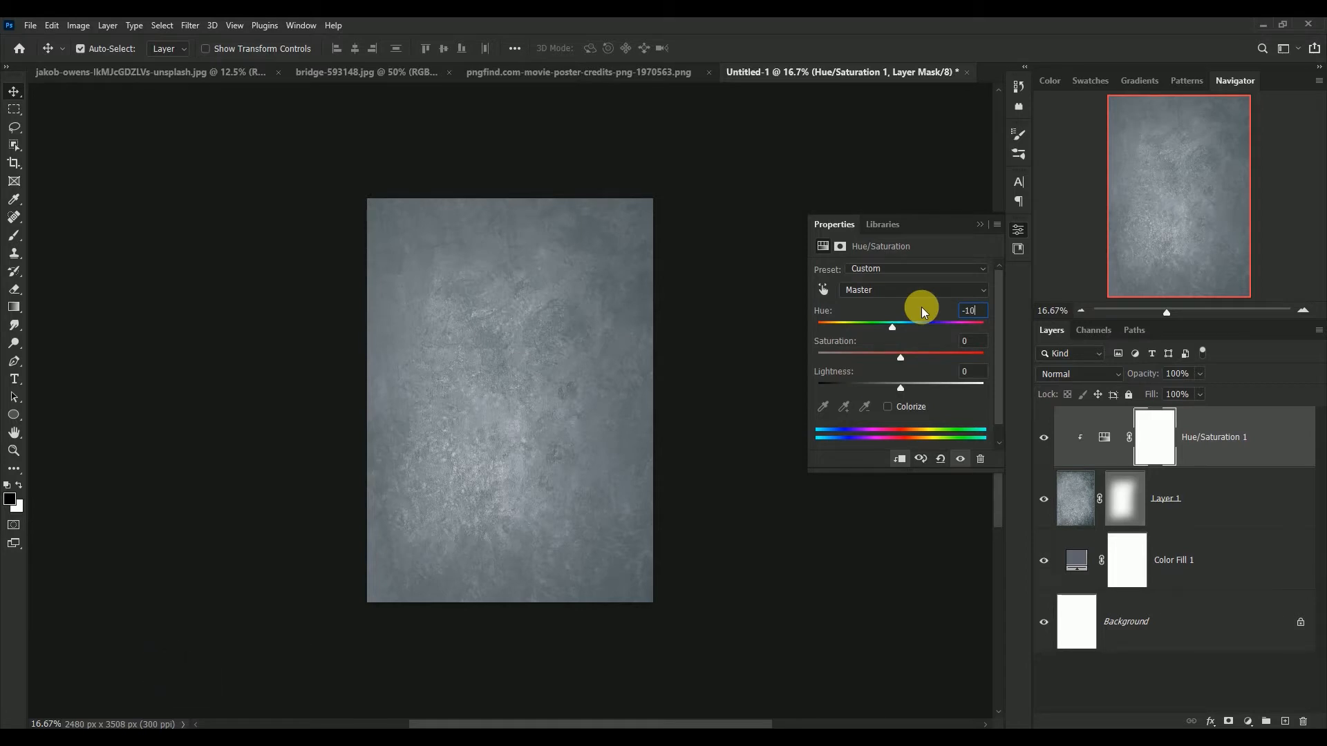
key(Tab)
text(-56)
key(Tab)
text(-20)
click(980, 225)
click(1047, 441)
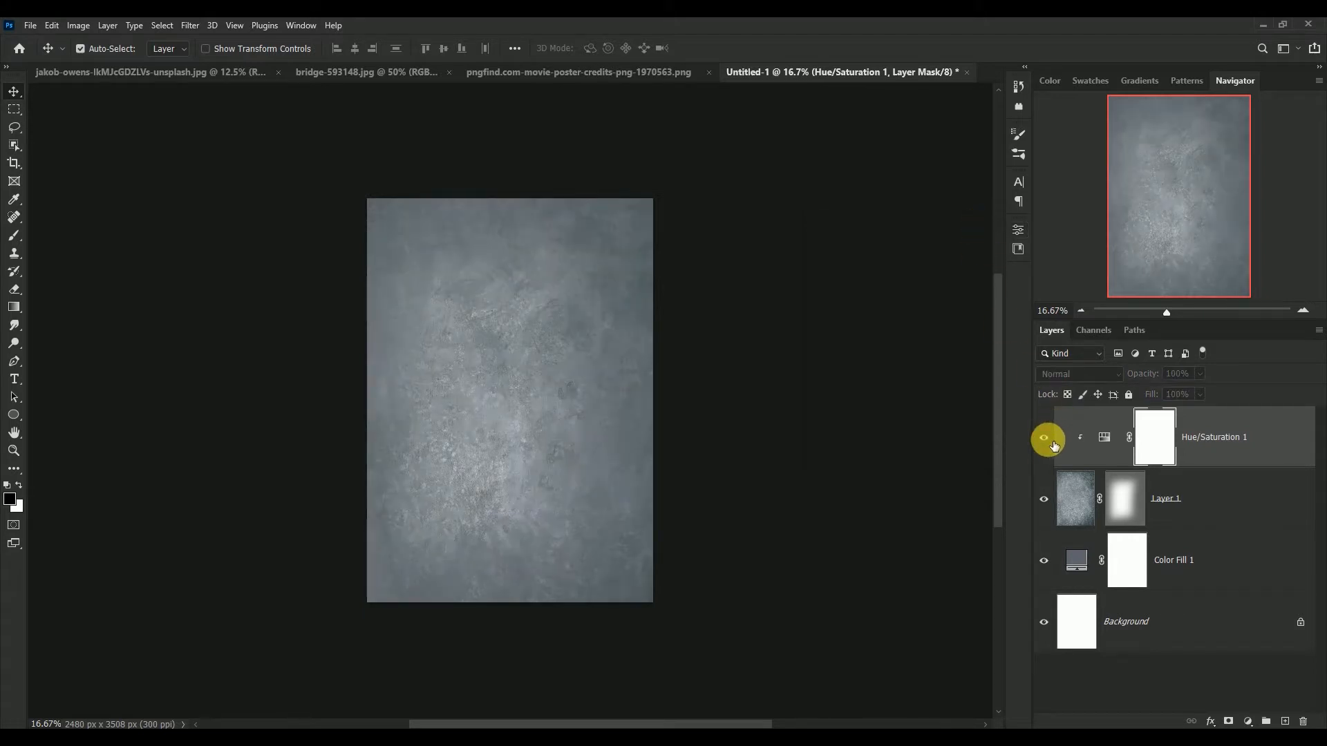
click(1047, 440)
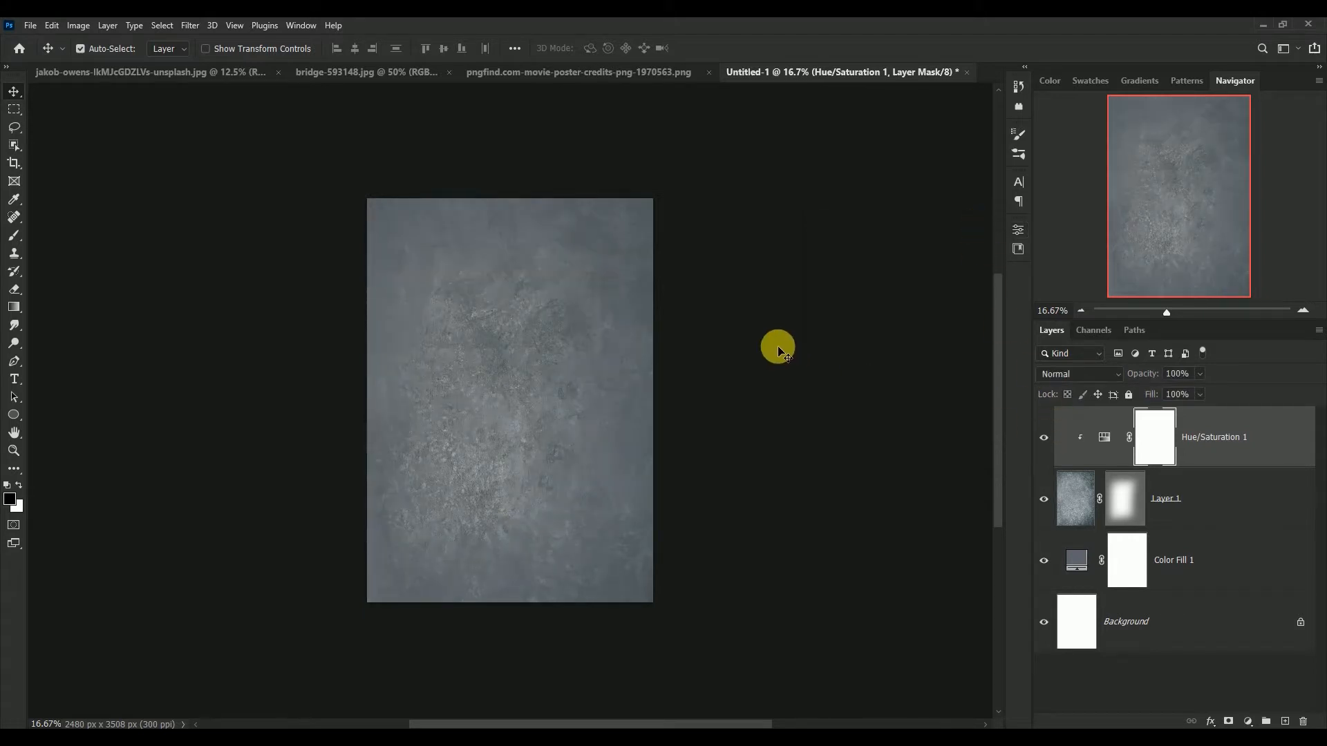
In the bearded man's photo, select the man with the Object Selection tool and mask out the background.
click(160, 73)
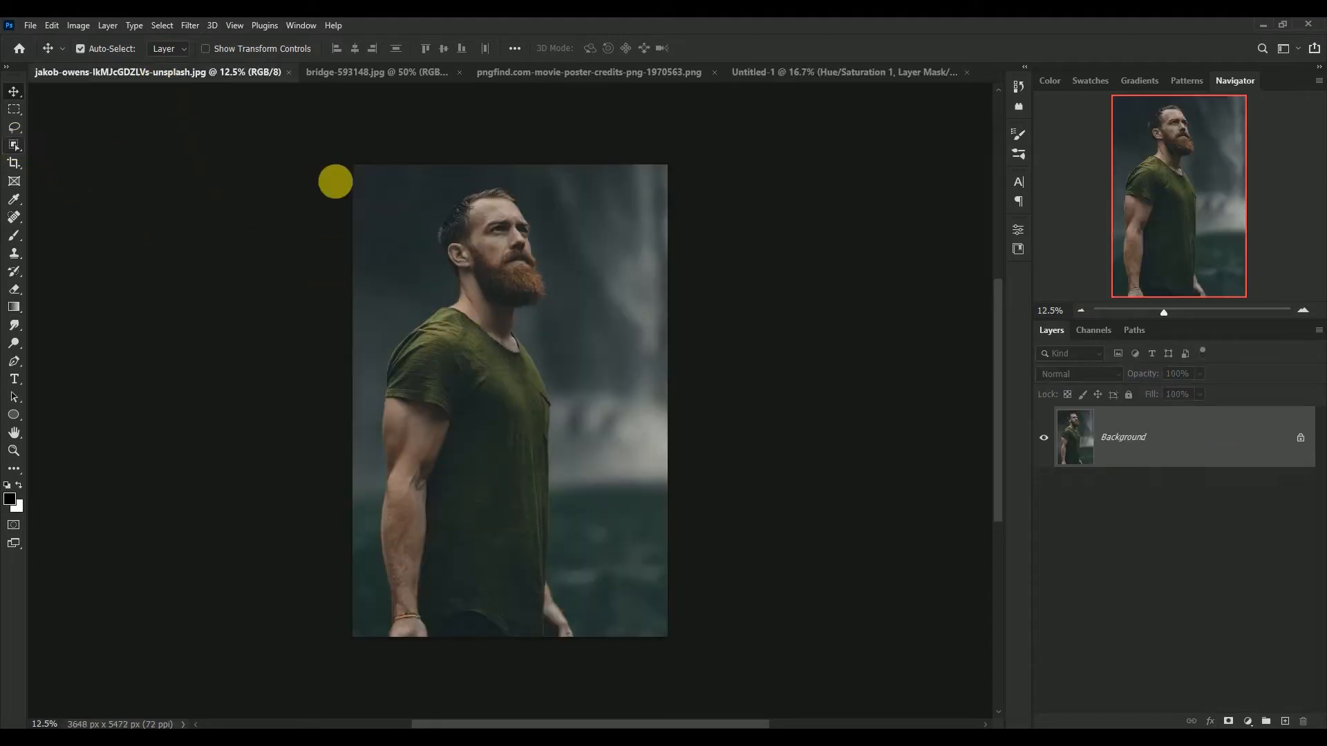
key(w)
drag(371, 180, 617, 653)
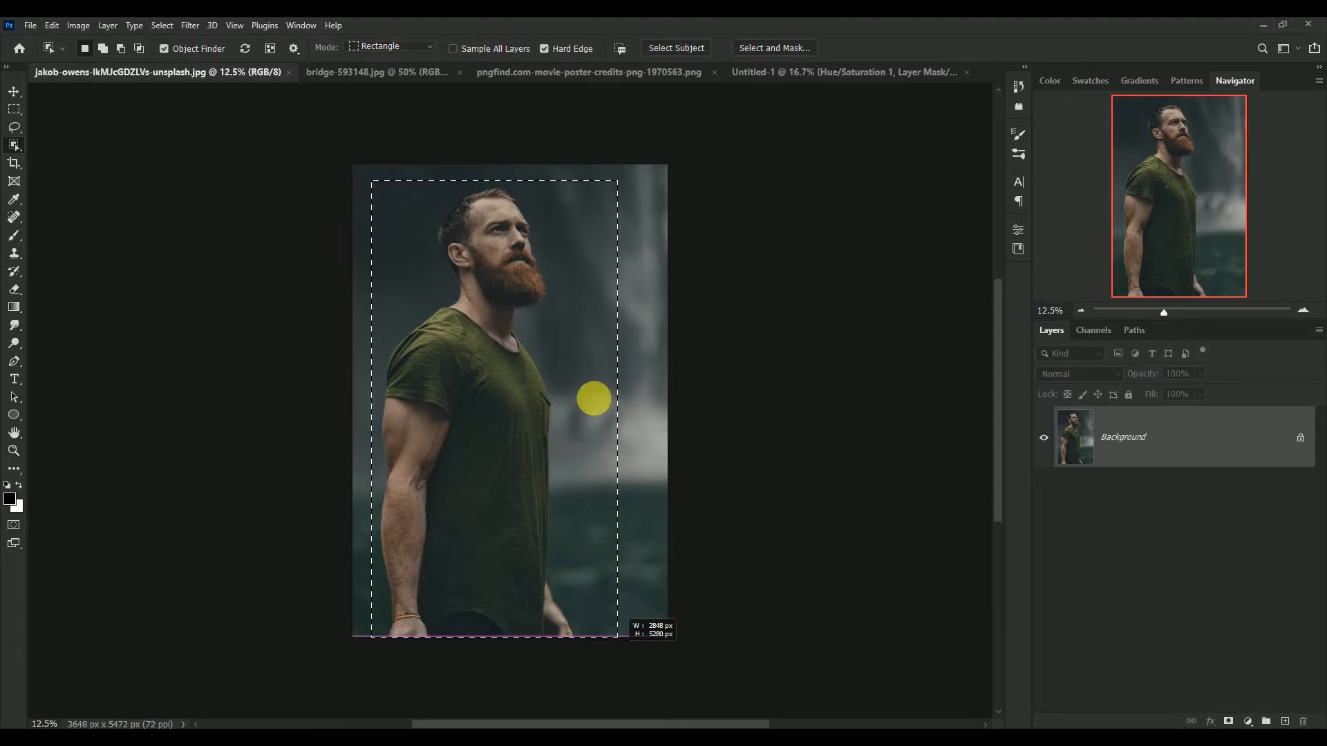
click(1228, 721)
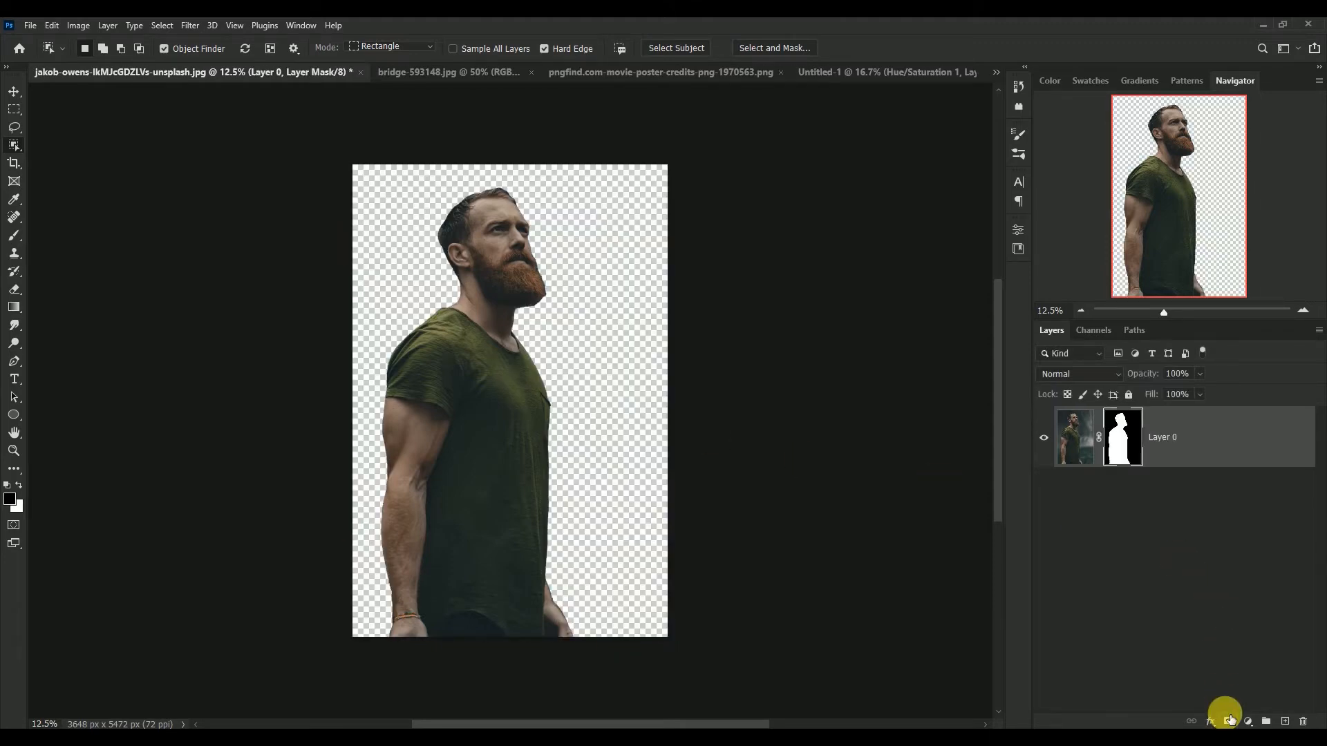
Refine the mask in Select and Mask by brushing along the beard, face and hair edges, and apply it.
click(779, 48)
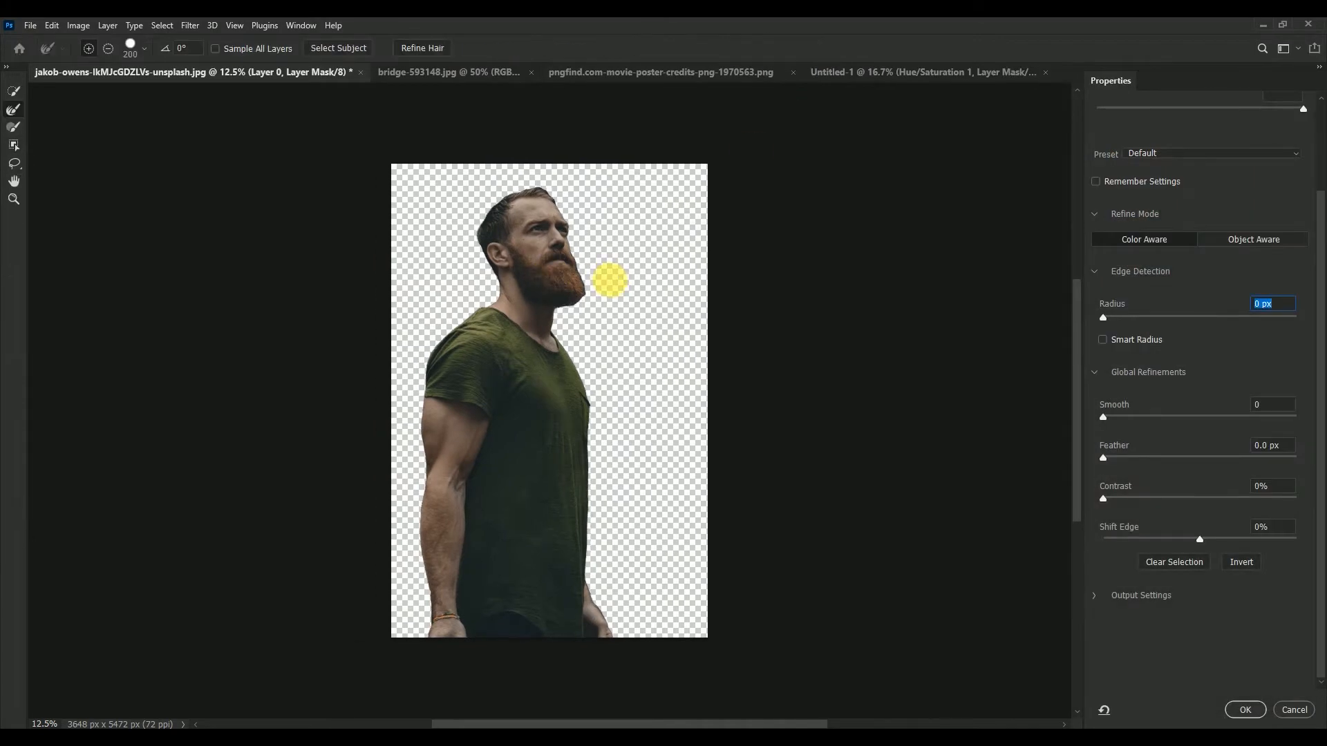
key(ctrl+plus)
key(ctrl+plus)
key(ctrl+plus)
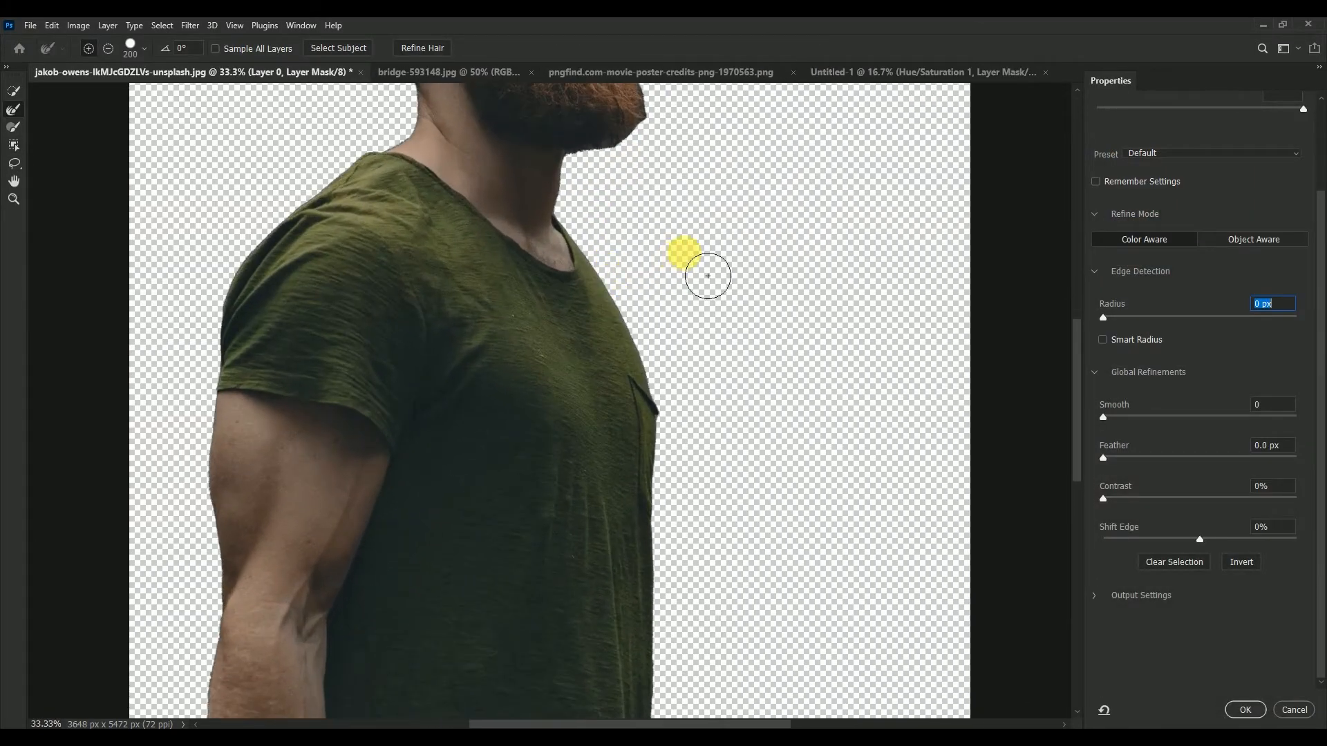
drag(703, 276, 753, 512)
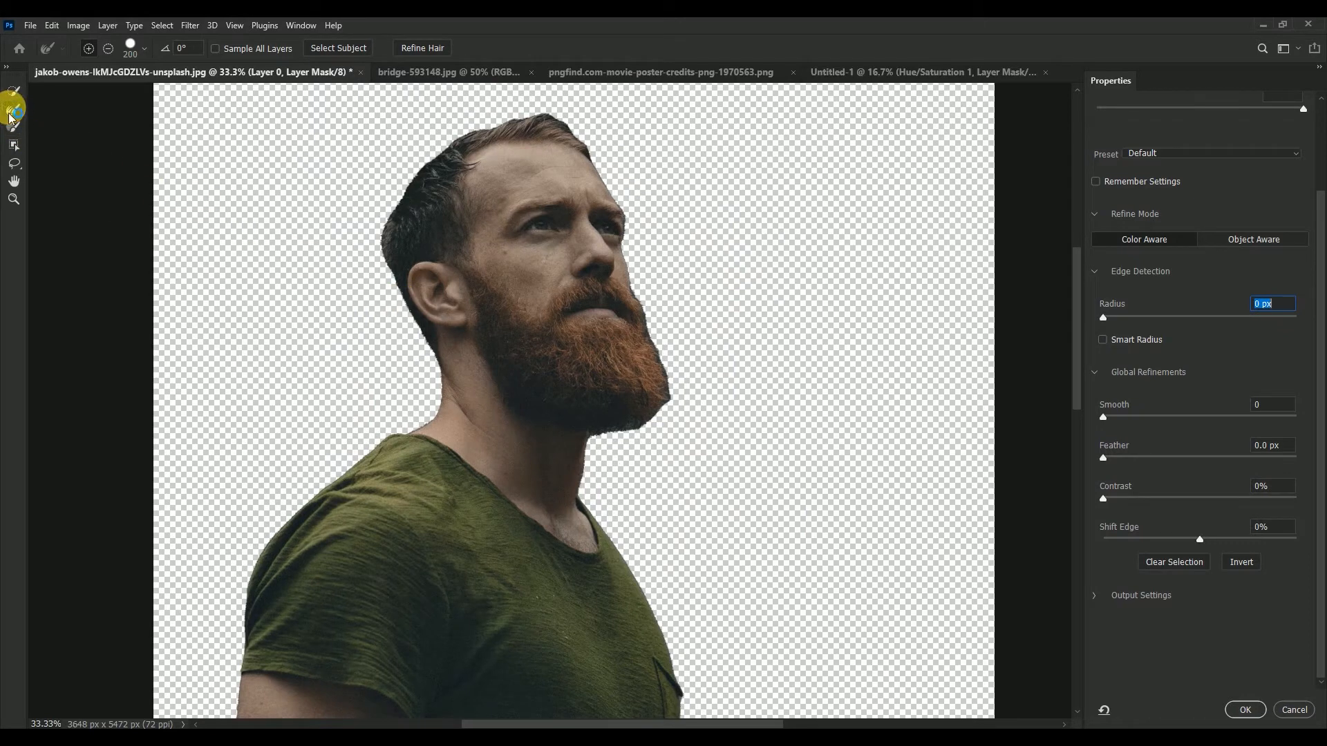
click(13, 110)
mouse_move(758, 432)
mouse_down()
mouse_move(702, 386)
mouse_move(696, 360)
mouse_move(708, 417)
mouse_move(638, 467)
mouse_move(699, 464)
mouse_move(703, 358)
mouse_up()
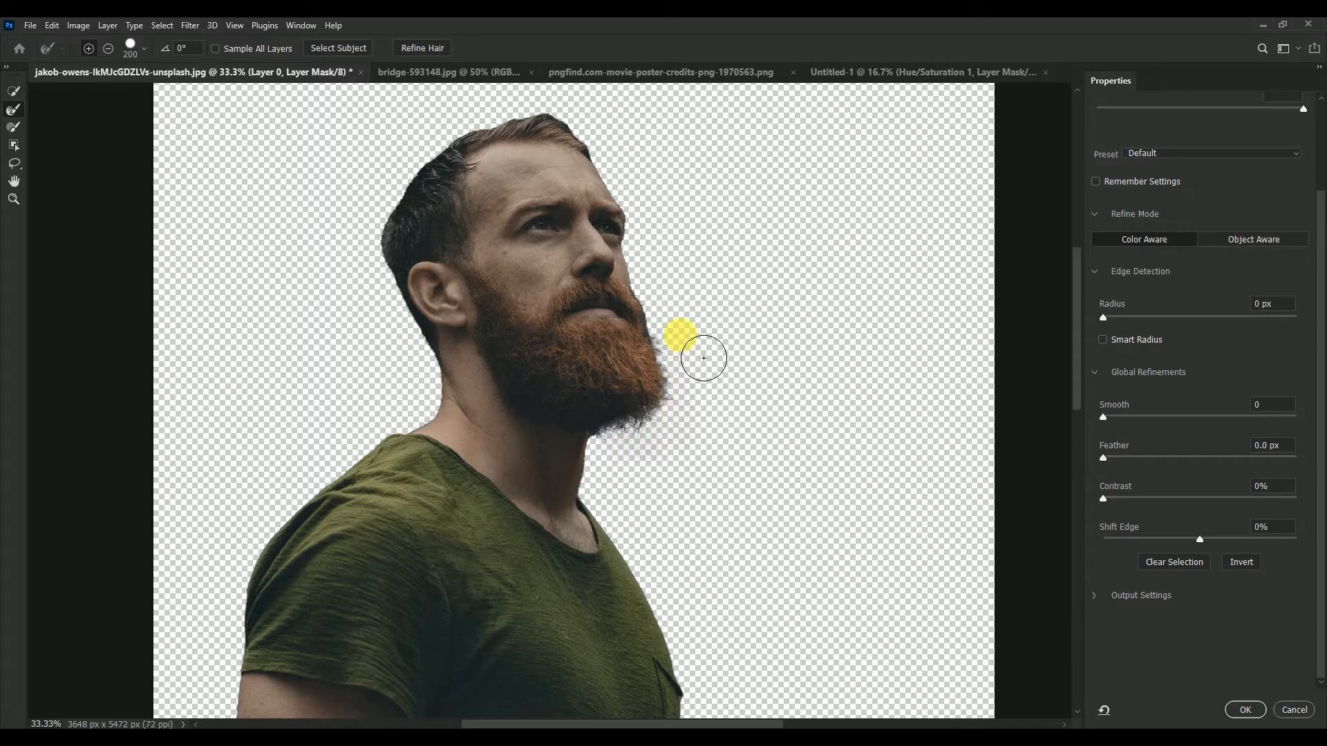
mouse_move(699, 289)
mouse_down()
mouse_move(675, 178)
mouse_move(595, 122)
mouse_move(530, 121)
mouse_move(592, 119)
mouse_move(629, 150)
mouse_up()
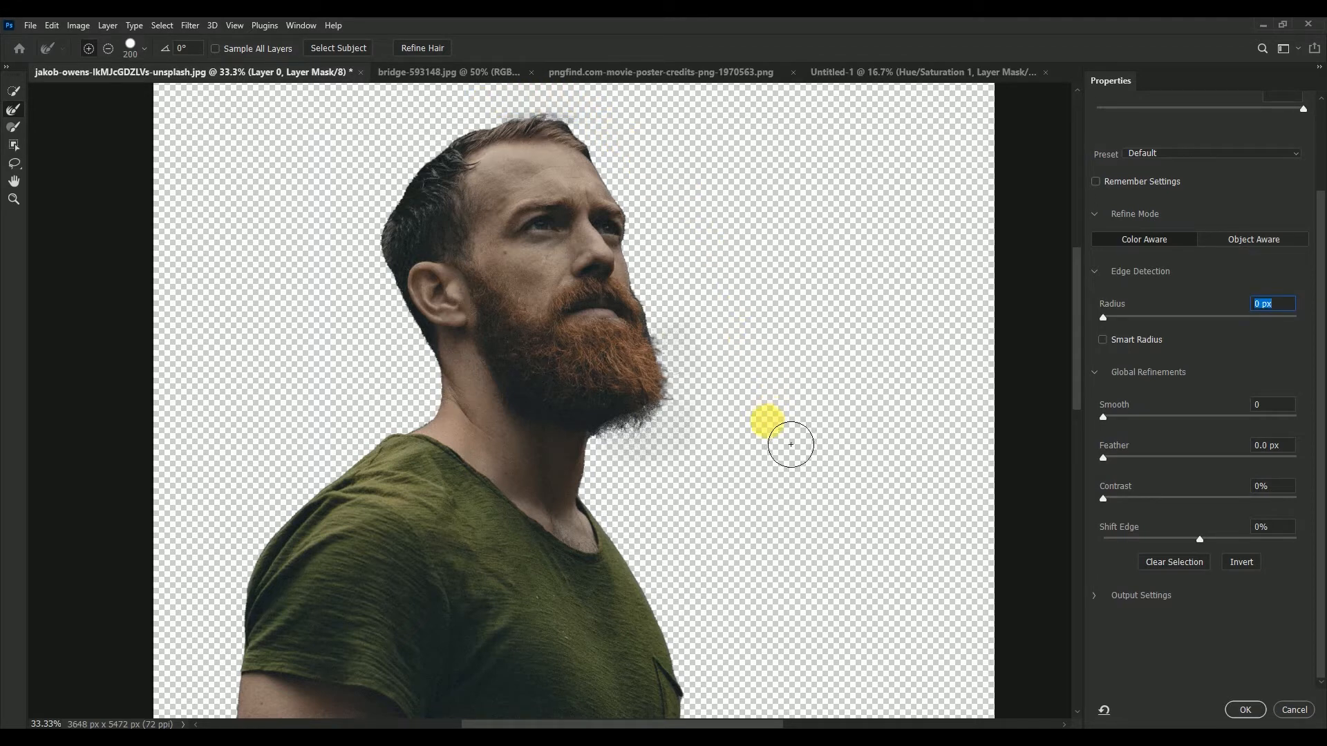
click(1244, 710)
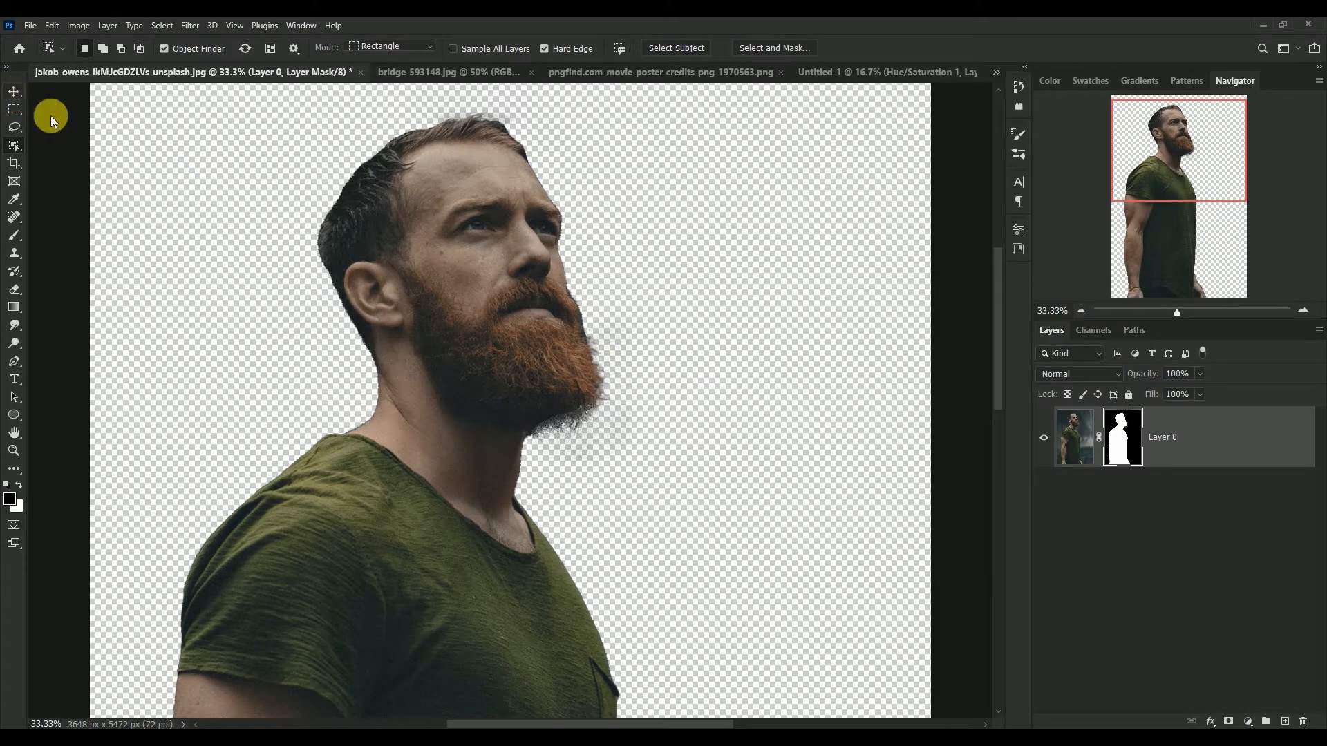
Copy the masked man into the Untitled-1 document, scale him to 86.93% and position him in the lower middle of the canvas.
key(v)
drag(438, 260, 537, 498)
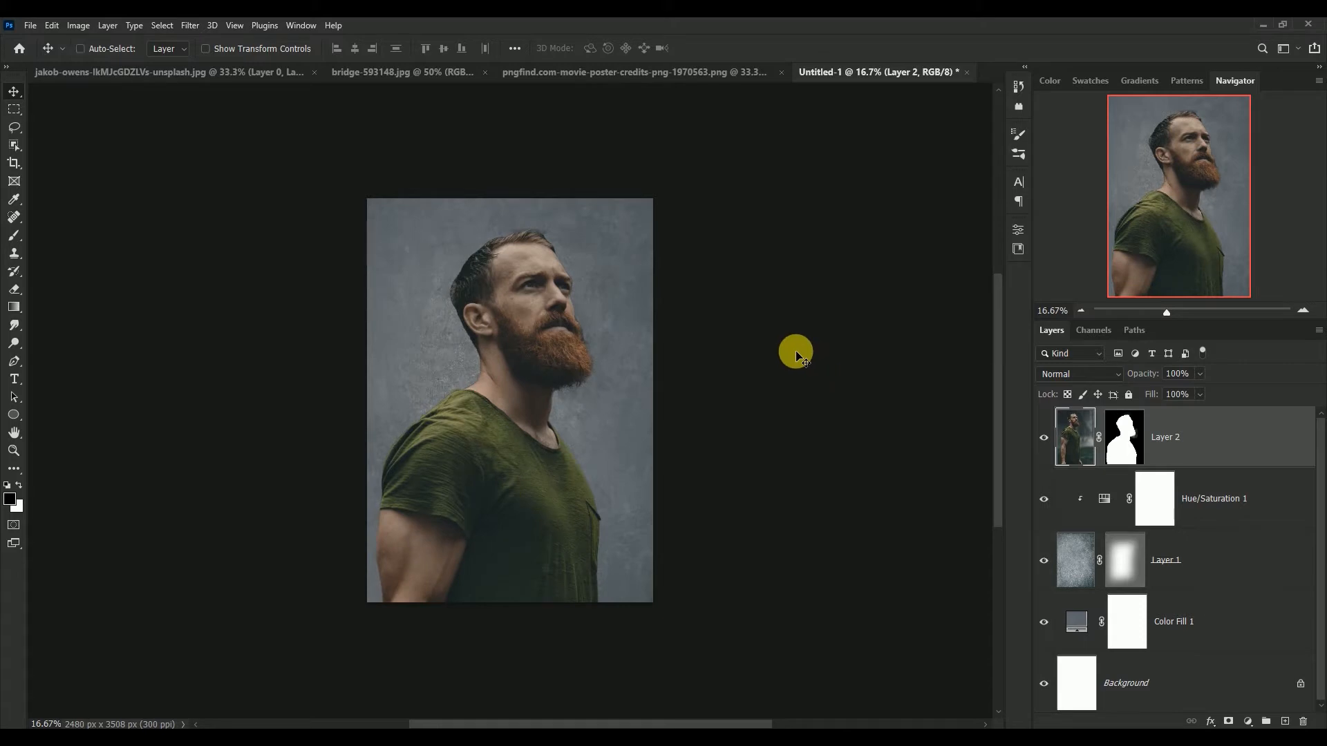
key(ctrl+t)
drag(753, 198, 655, 352)
drag(567, 434, 600, 329)
drag(696, 240, 741, 168)
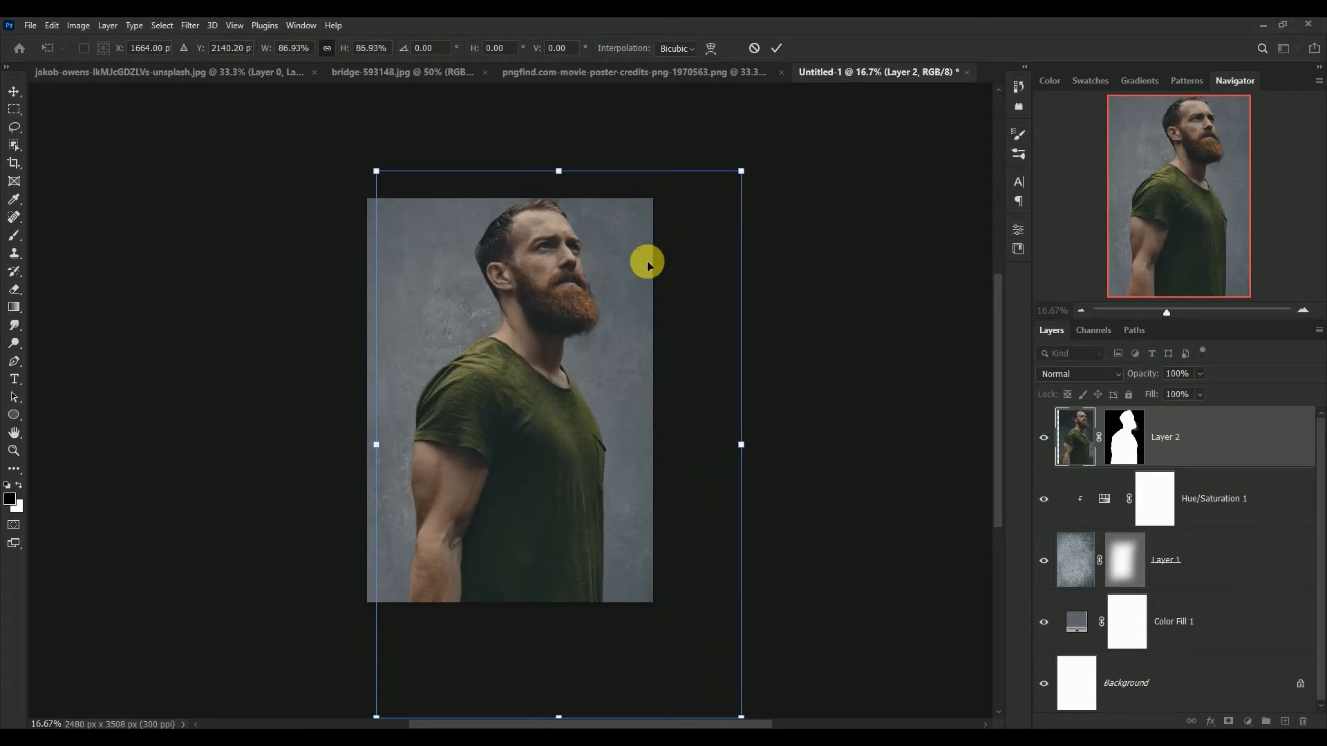
drag(543, 342, 518, 388)
click(777, 48)
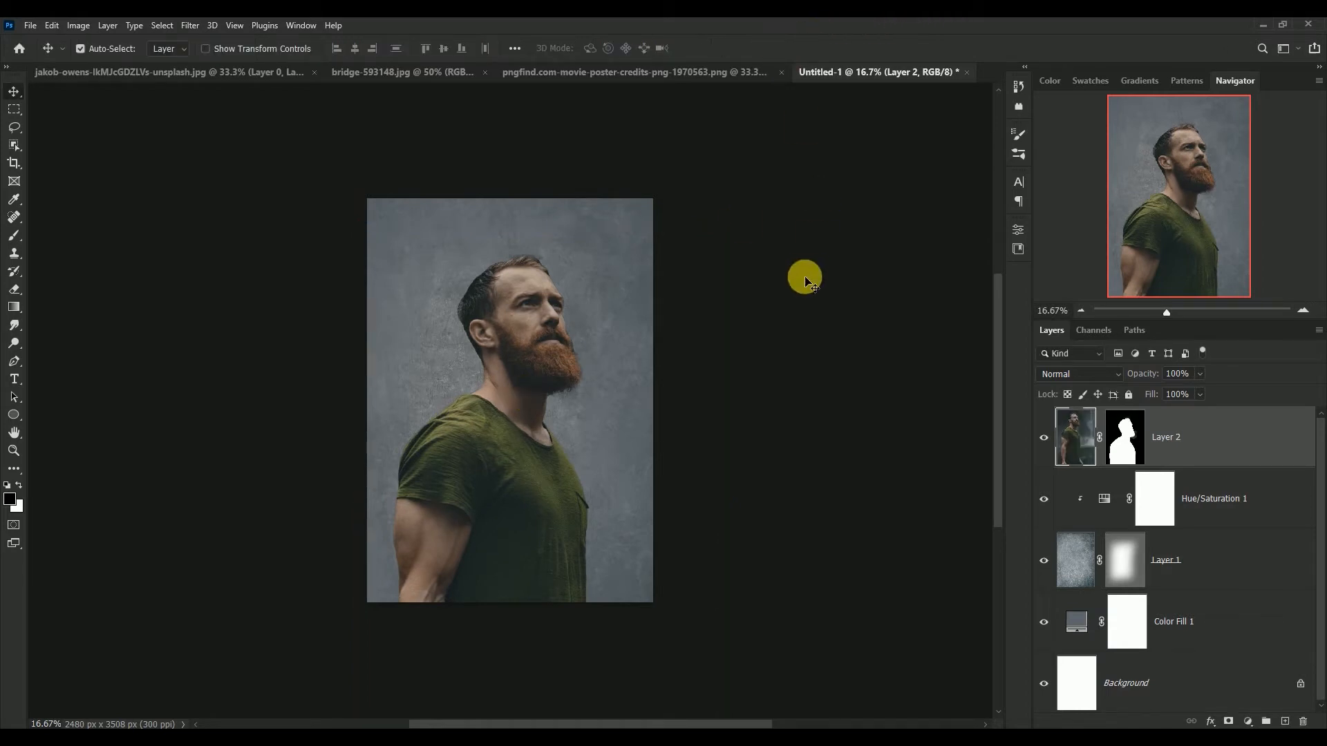
key(ctrl+plus)
key(ctrl+plus)
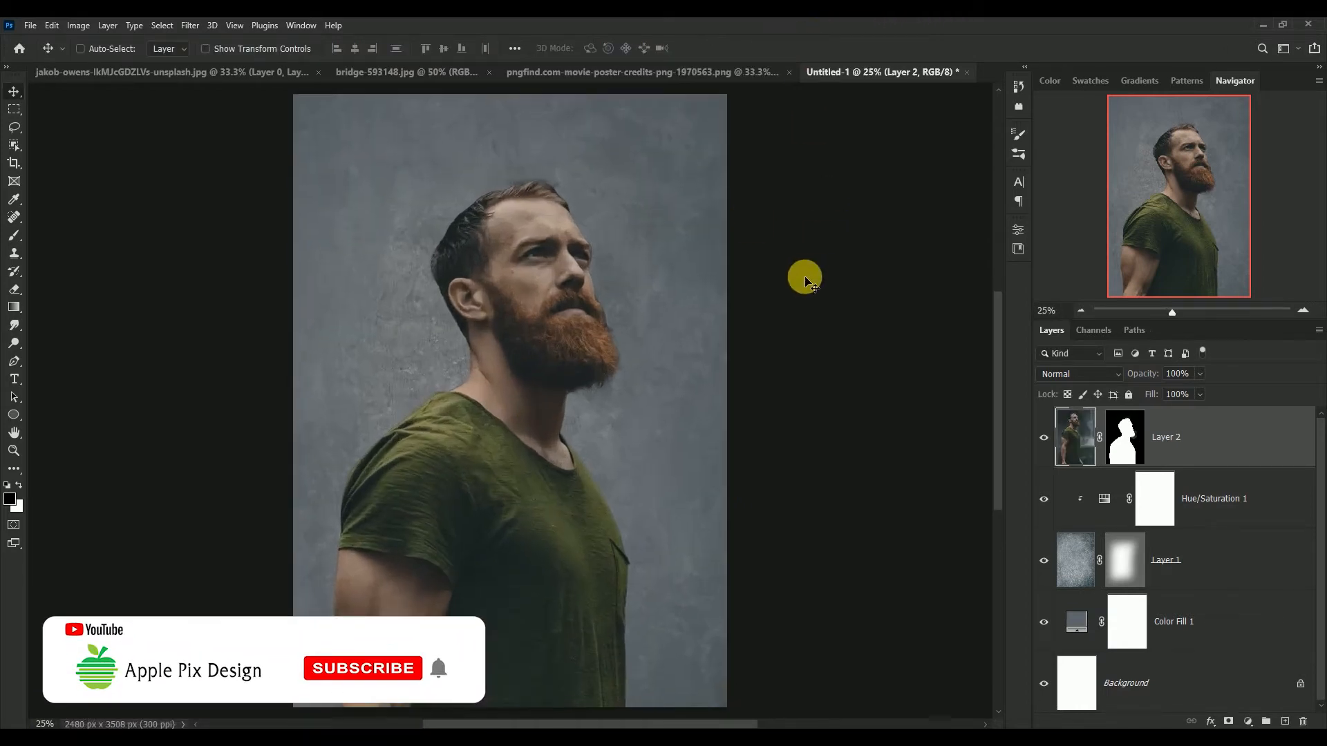
Apply a Camera Raw filter to the man with temperature -10, contrast +9, highlights -77, shadows +50, texture +10, clarity +28, vibrance -40 and saturation -20.
key(ctrl+semicolon)
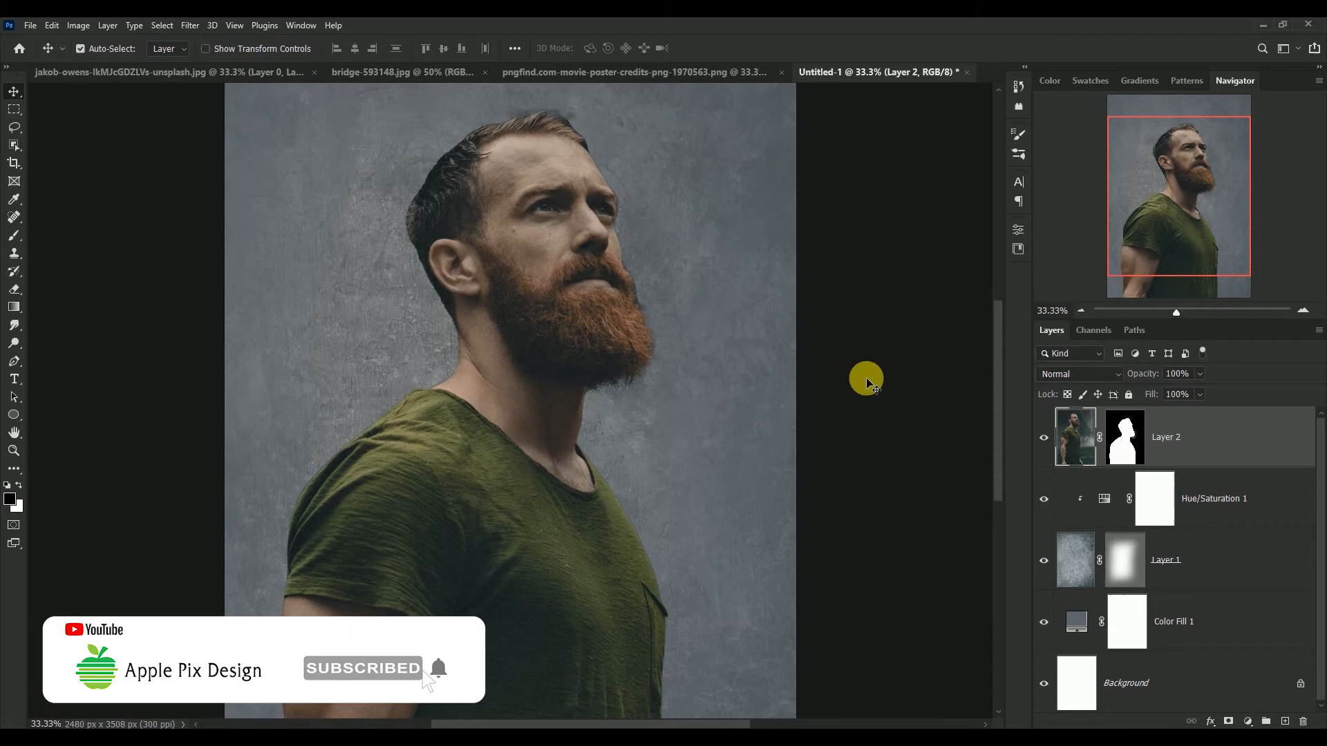
click(1123, 439)
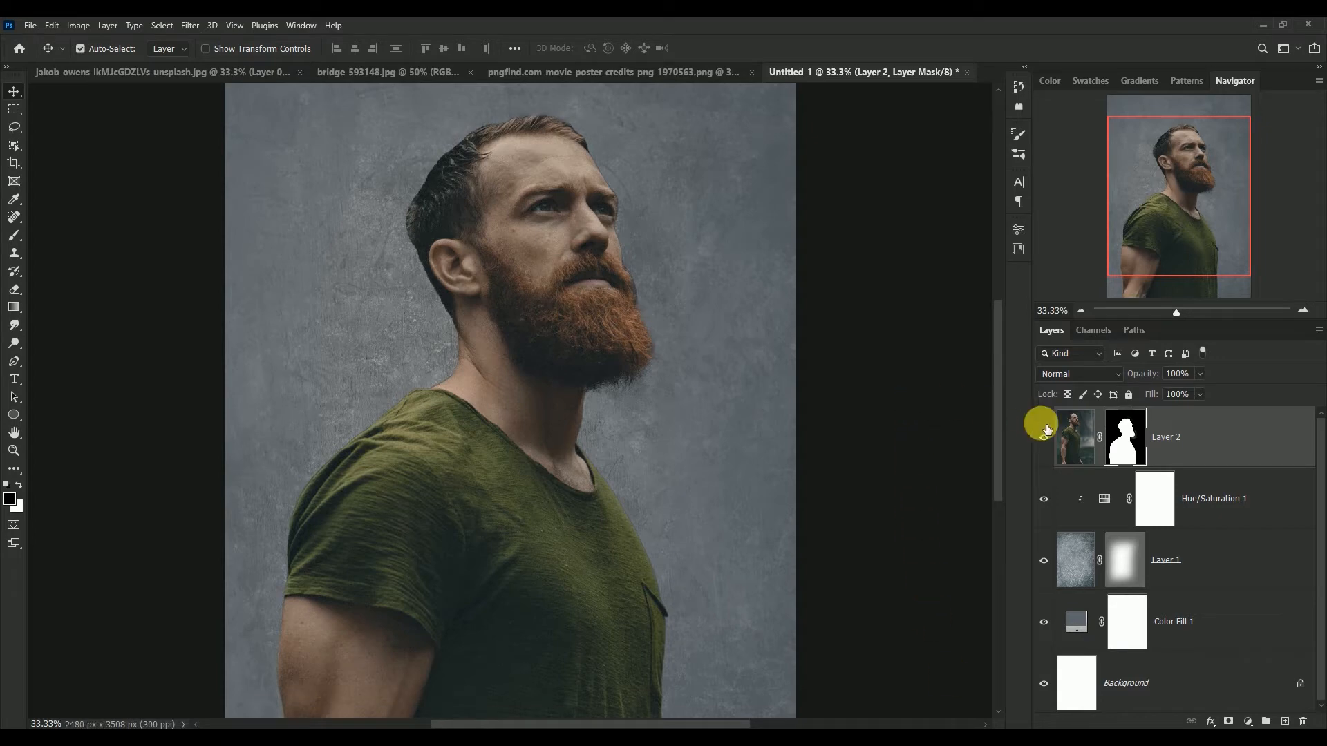
click(1077, 436)
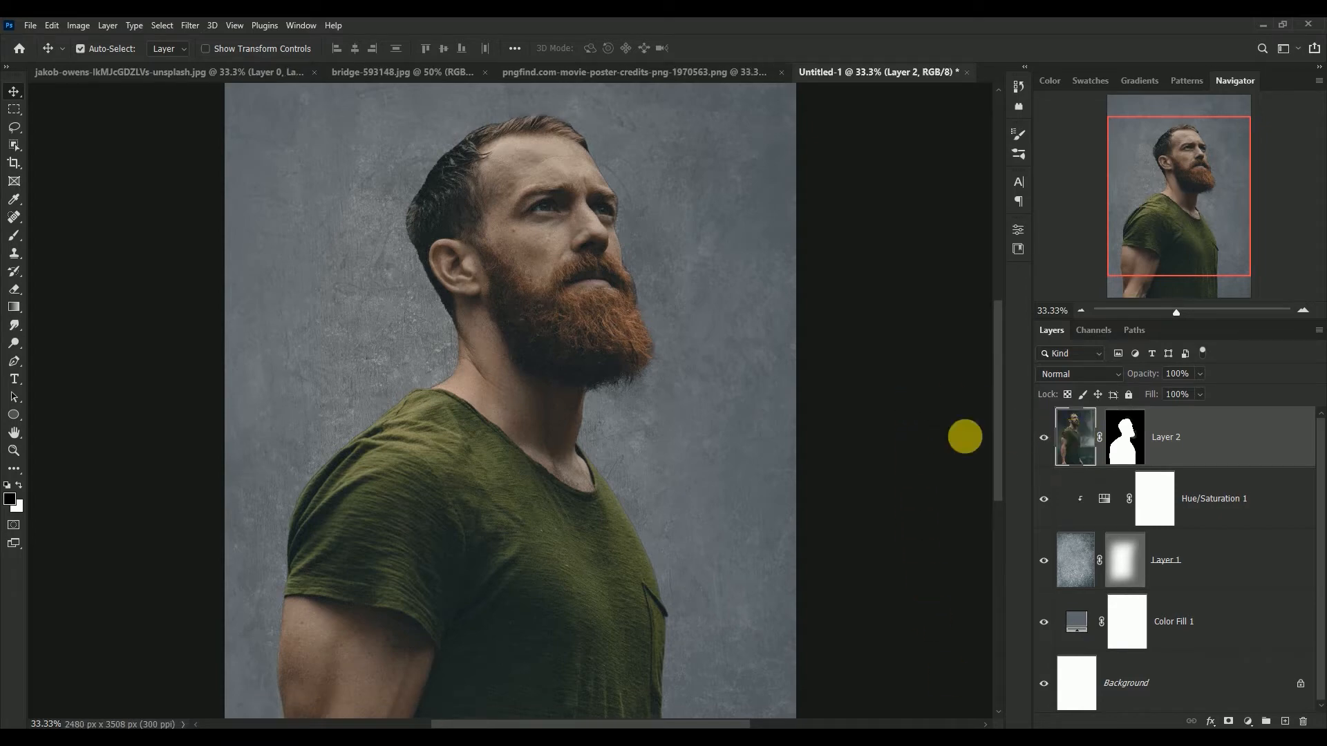
click(190, 26)
click(218, 128)
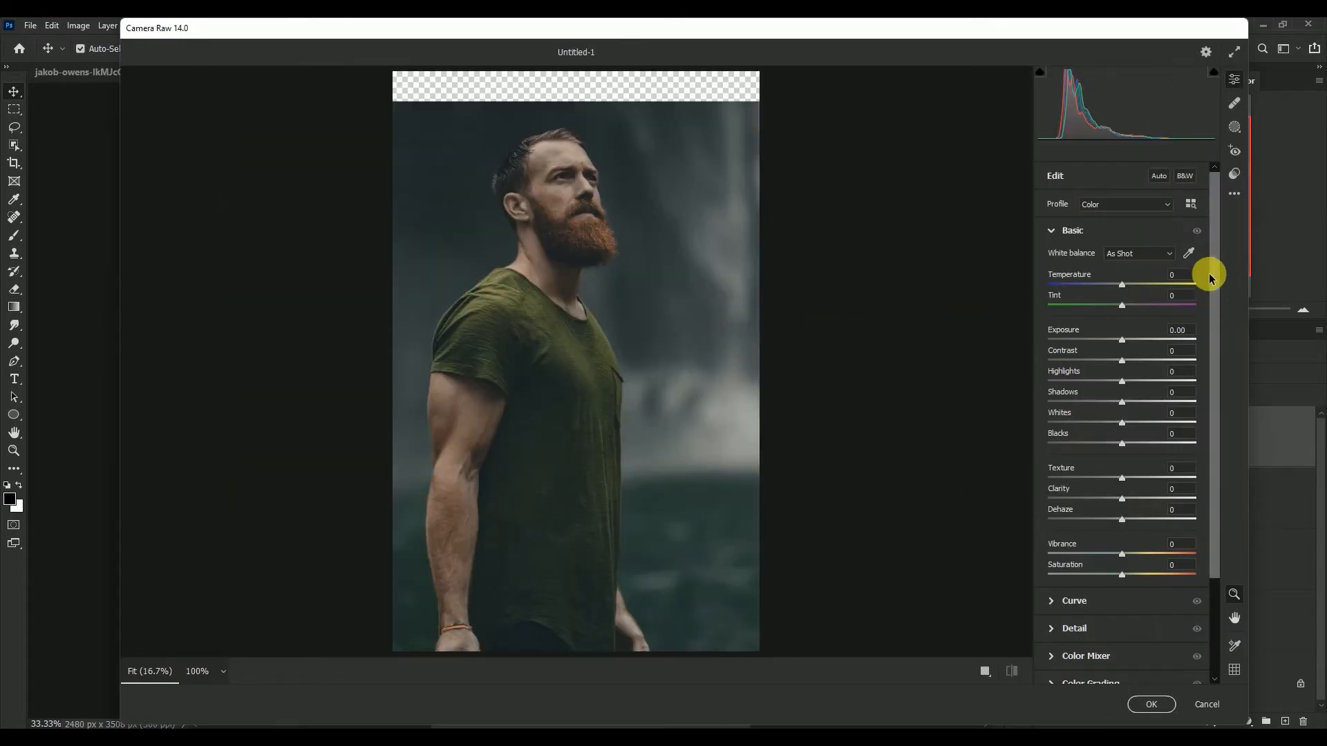
click(1182, 274)
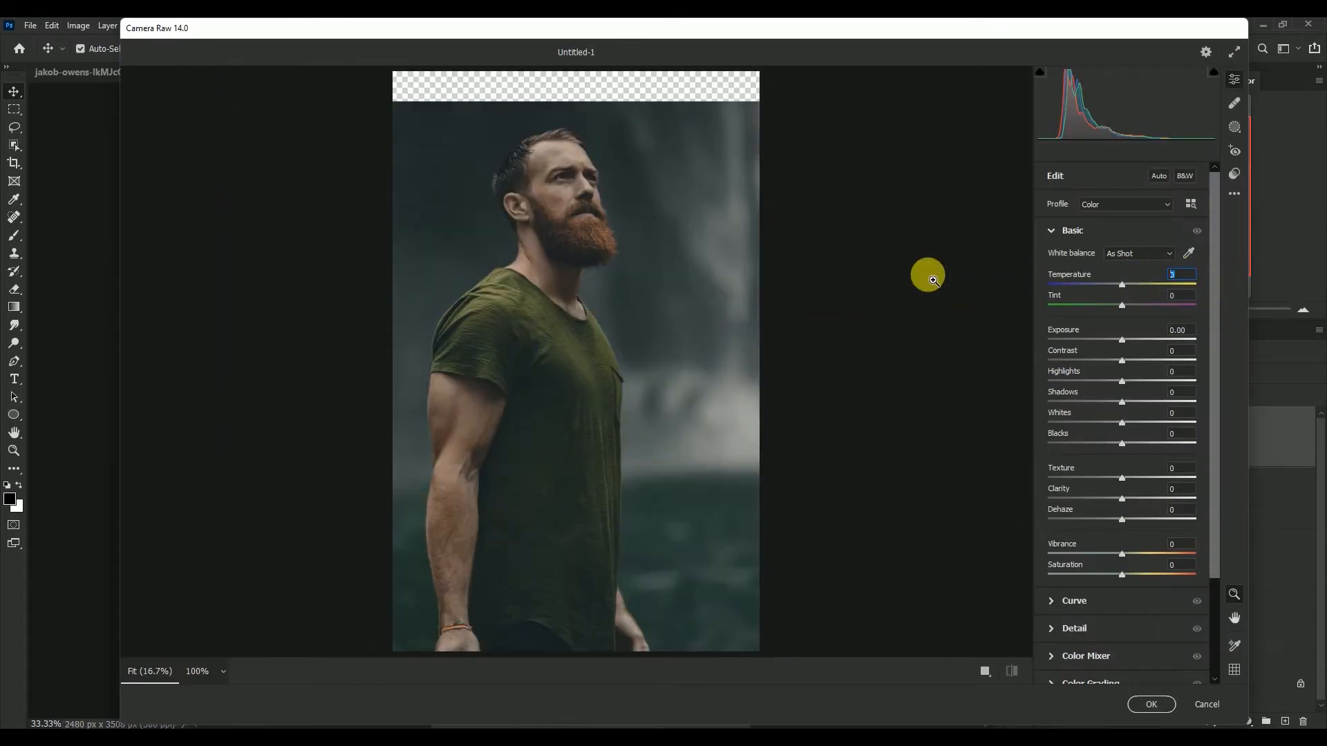
text(-10)
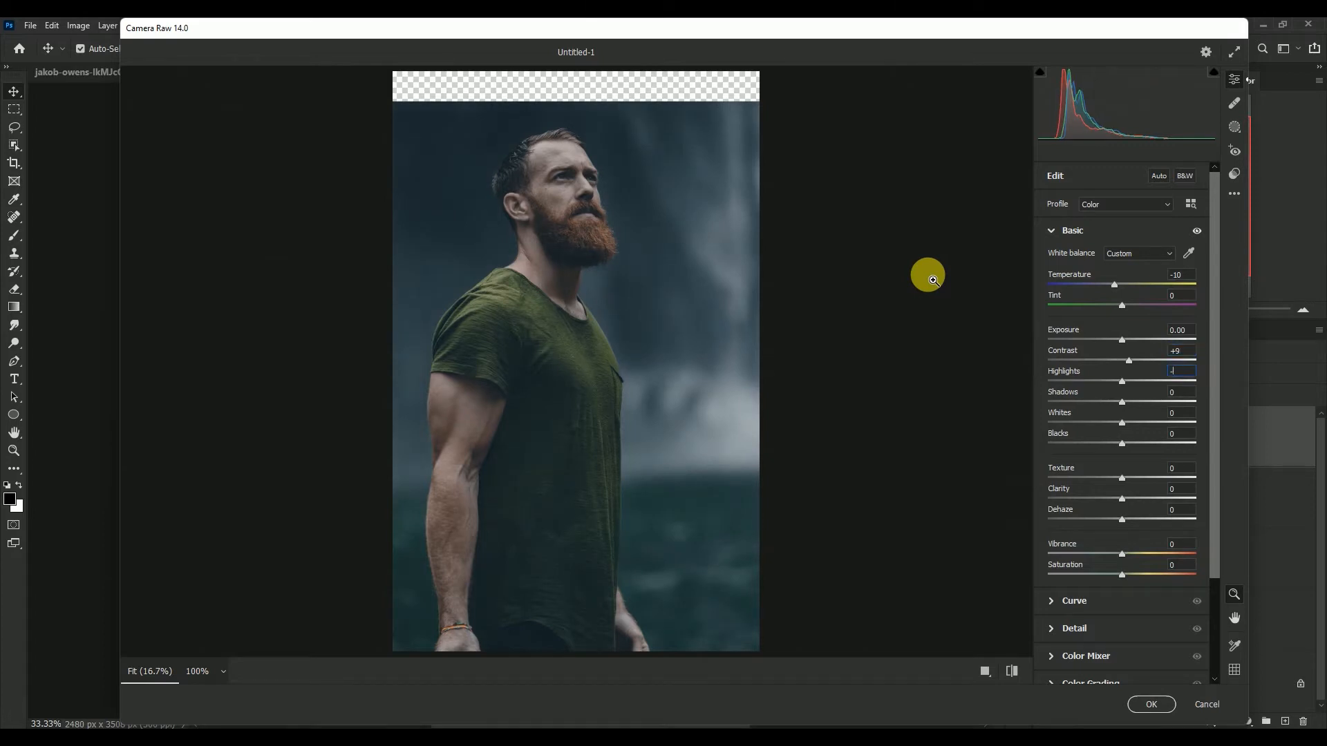
text(-77)
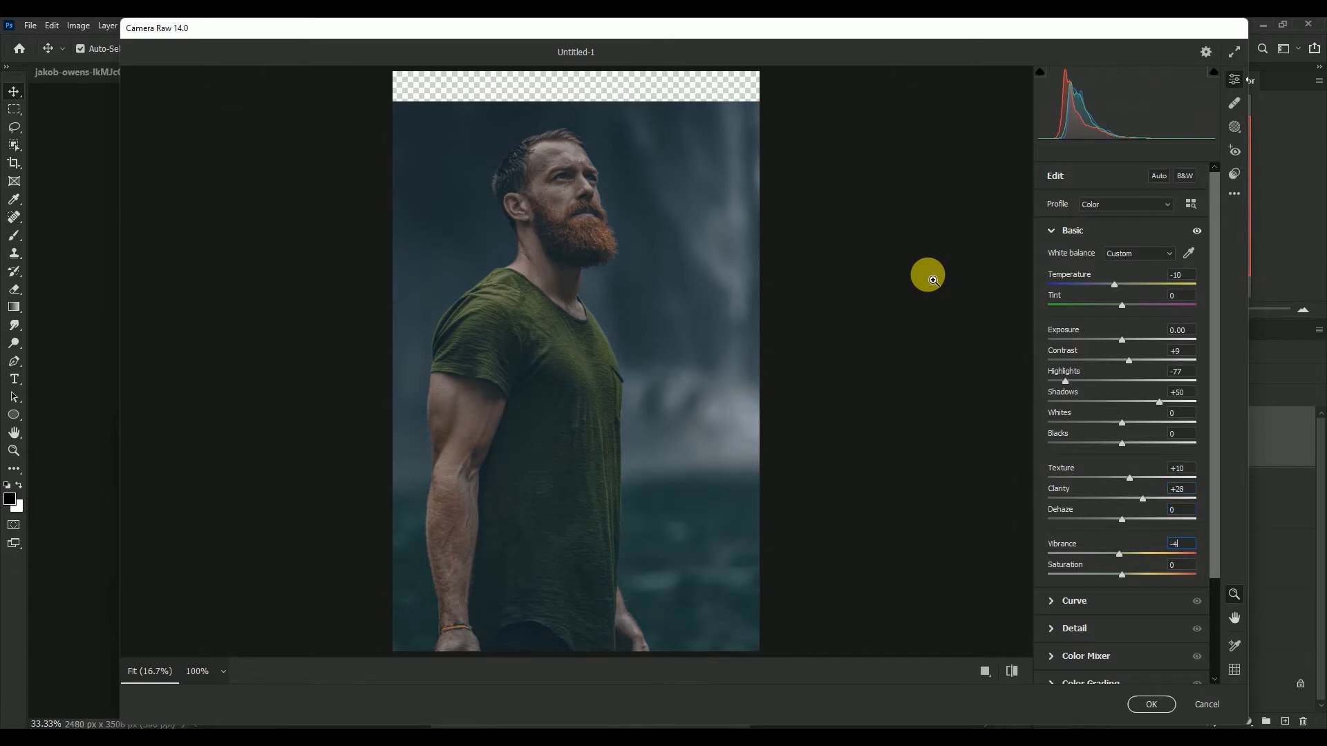
text(0)
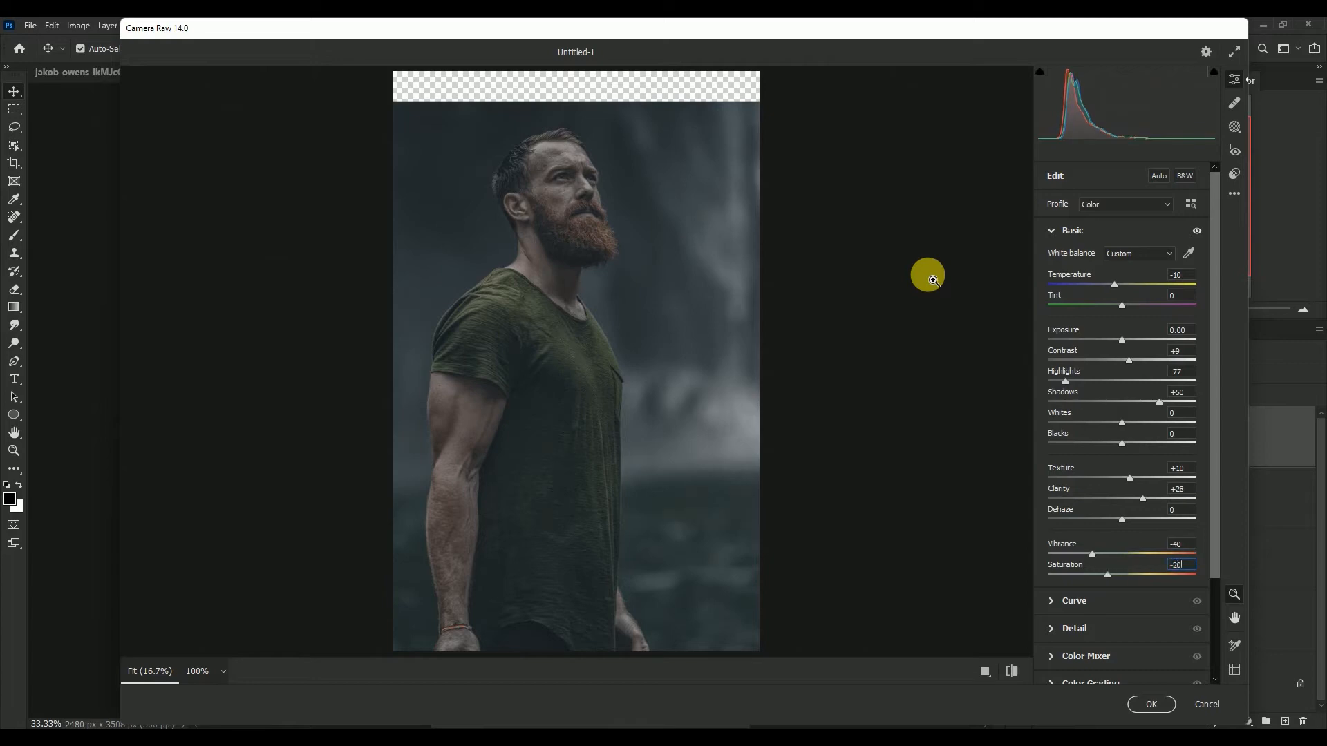
click(1151, 704)
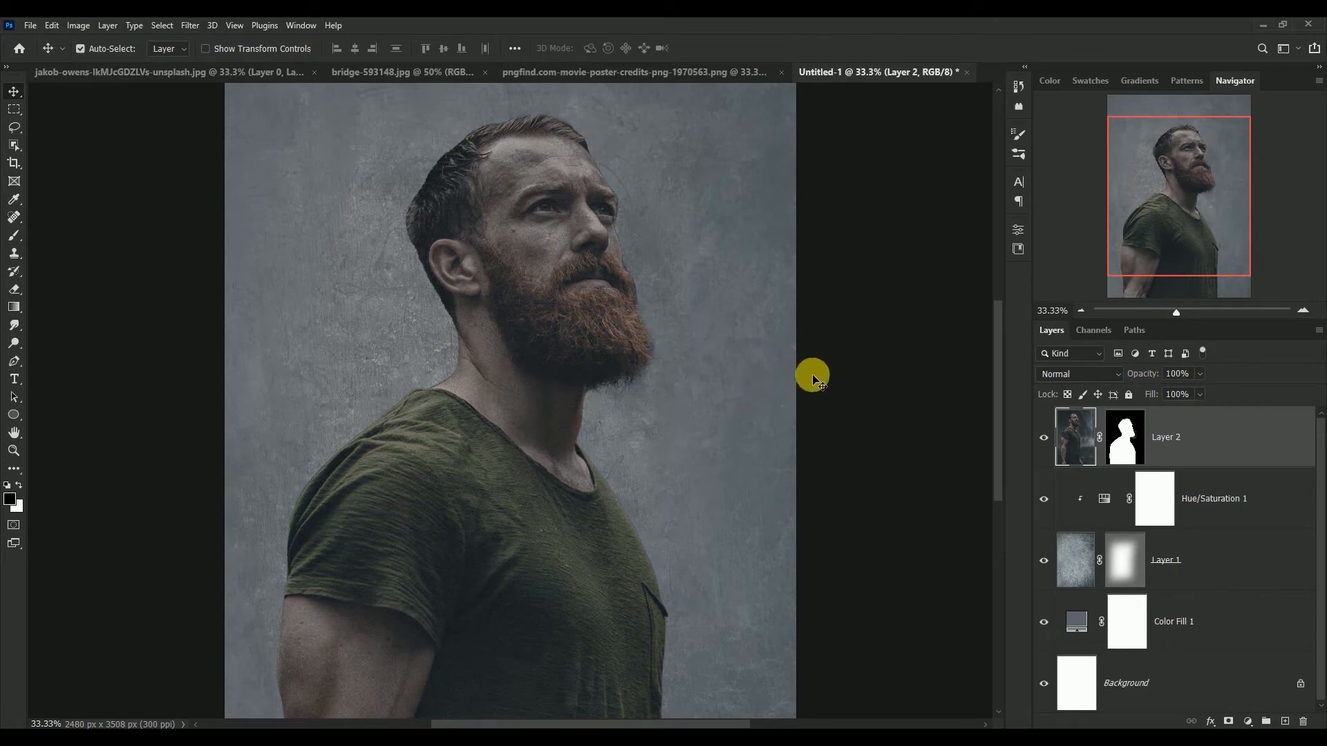
Add a Curves adjustment clipped to the man's layer, raise the midtones slightly, and compare the man with and without it.
click(1250, 721)
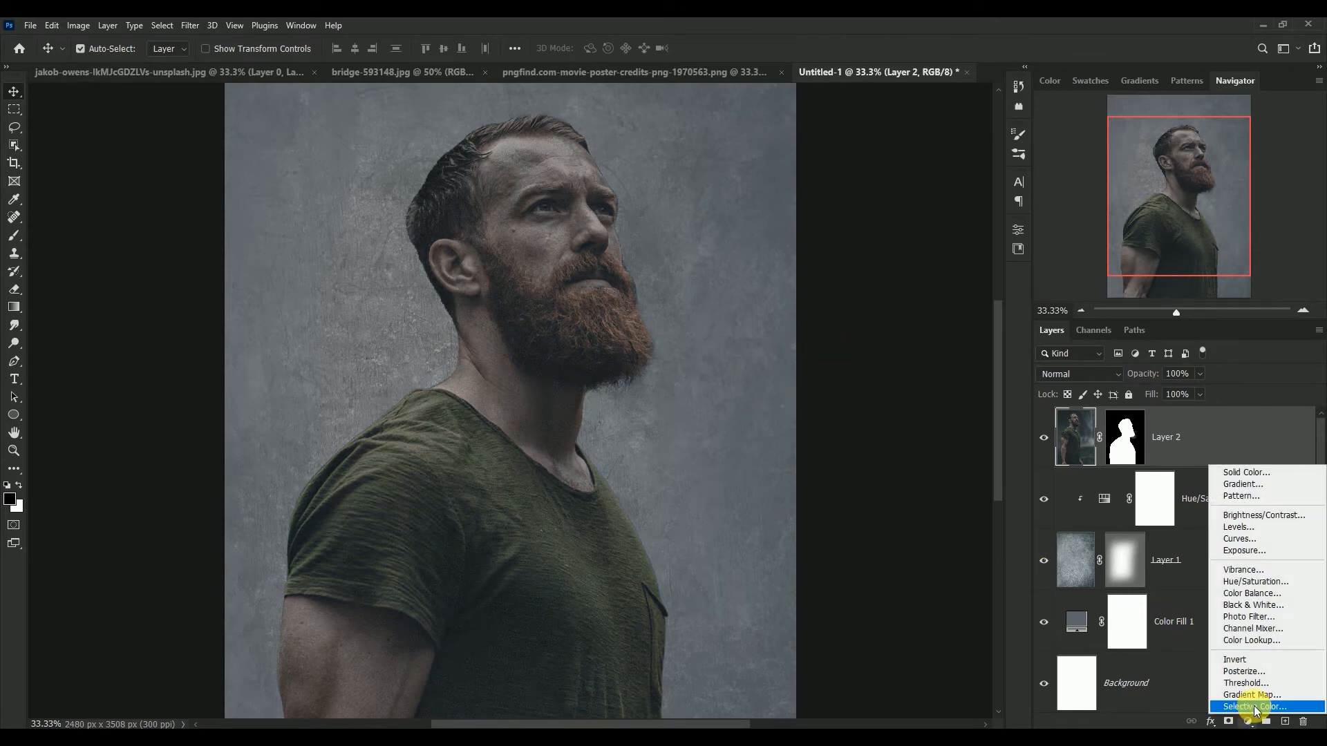
click(1284, 543)
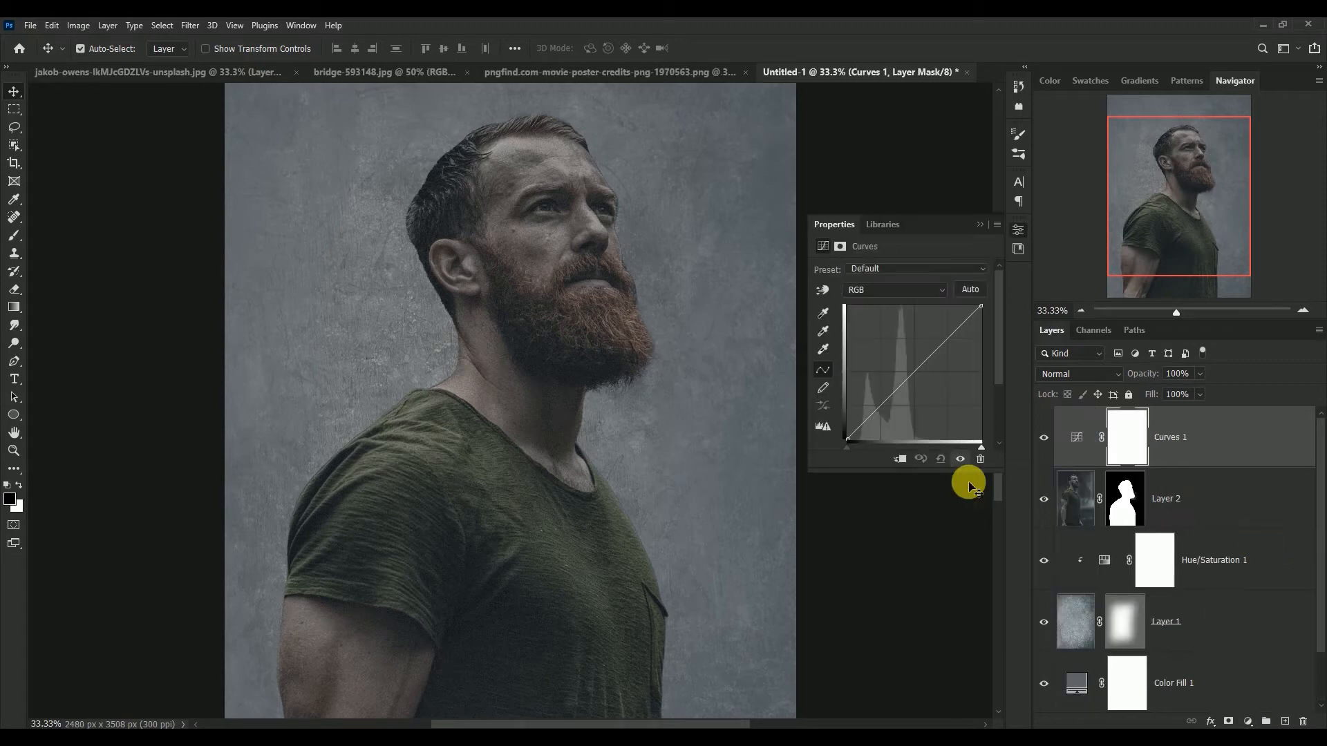
drag(918, 376, 915, 369)
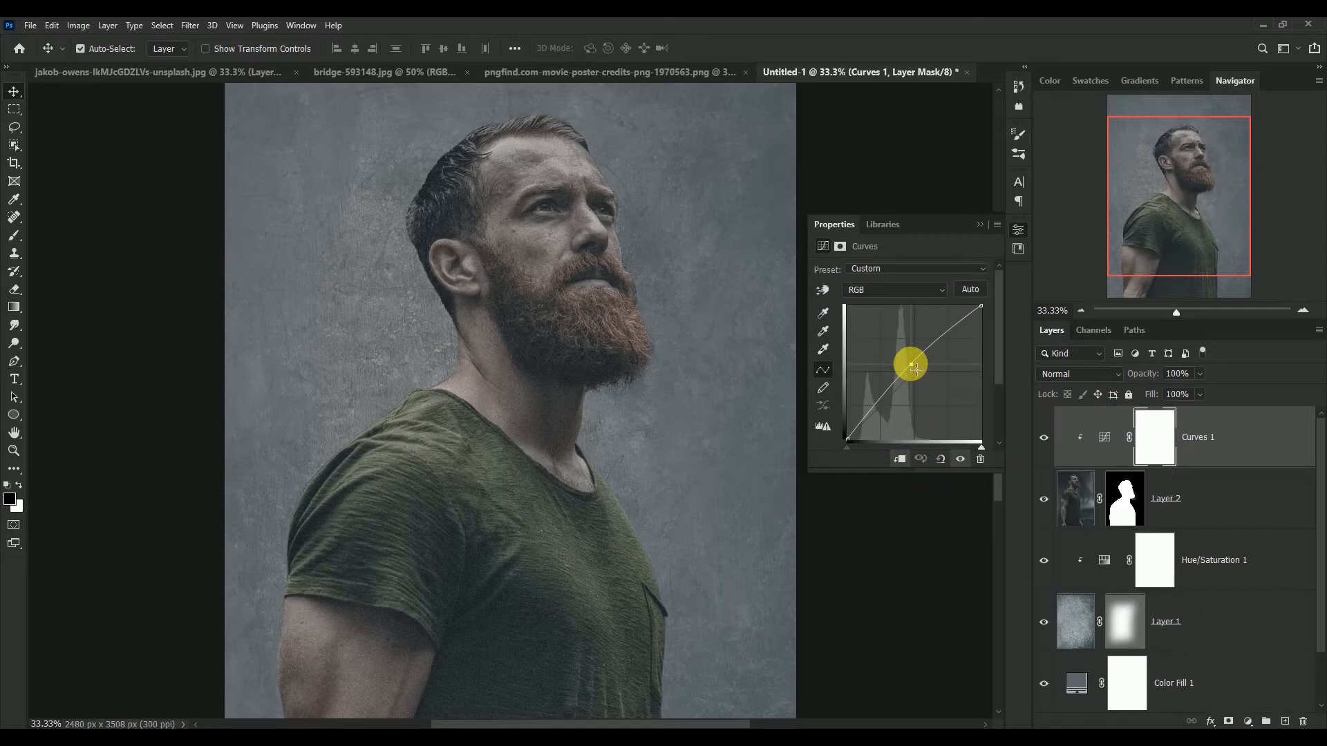
click(977, 225)
click(1045, 439)
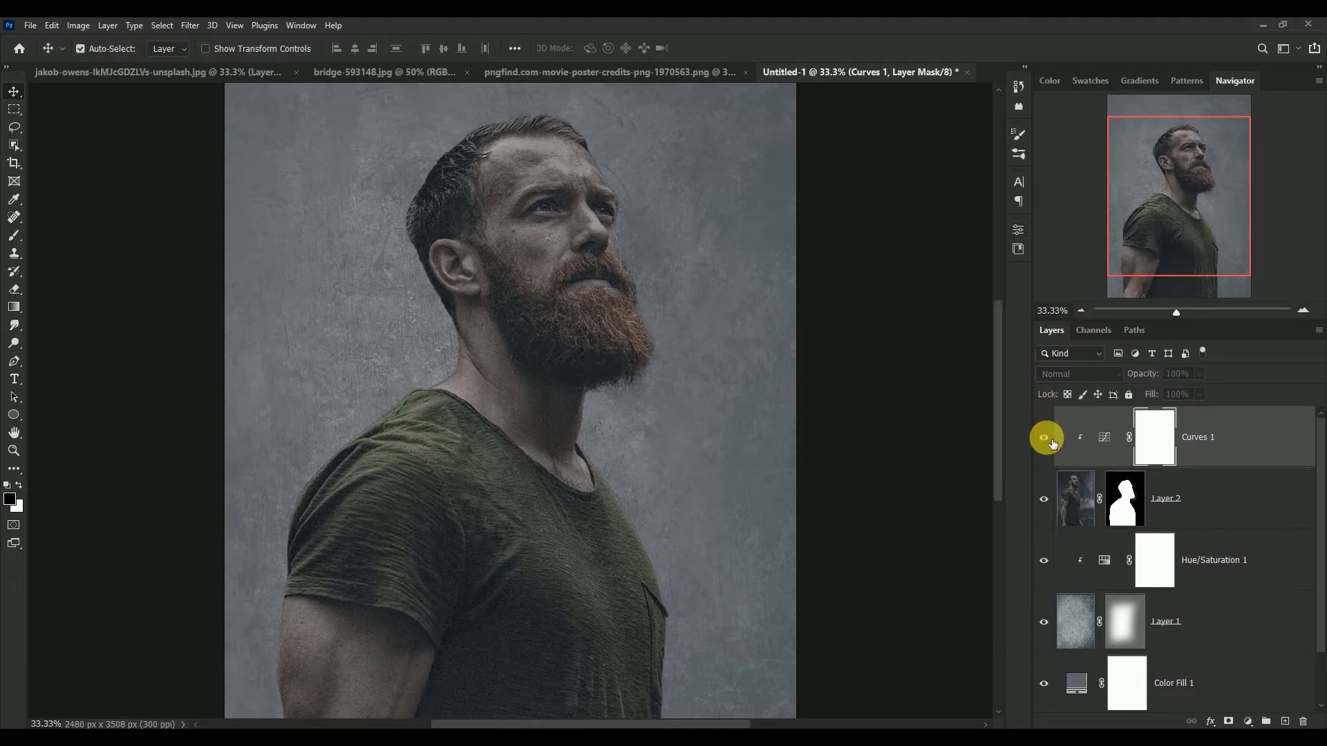
click(1044, 438)
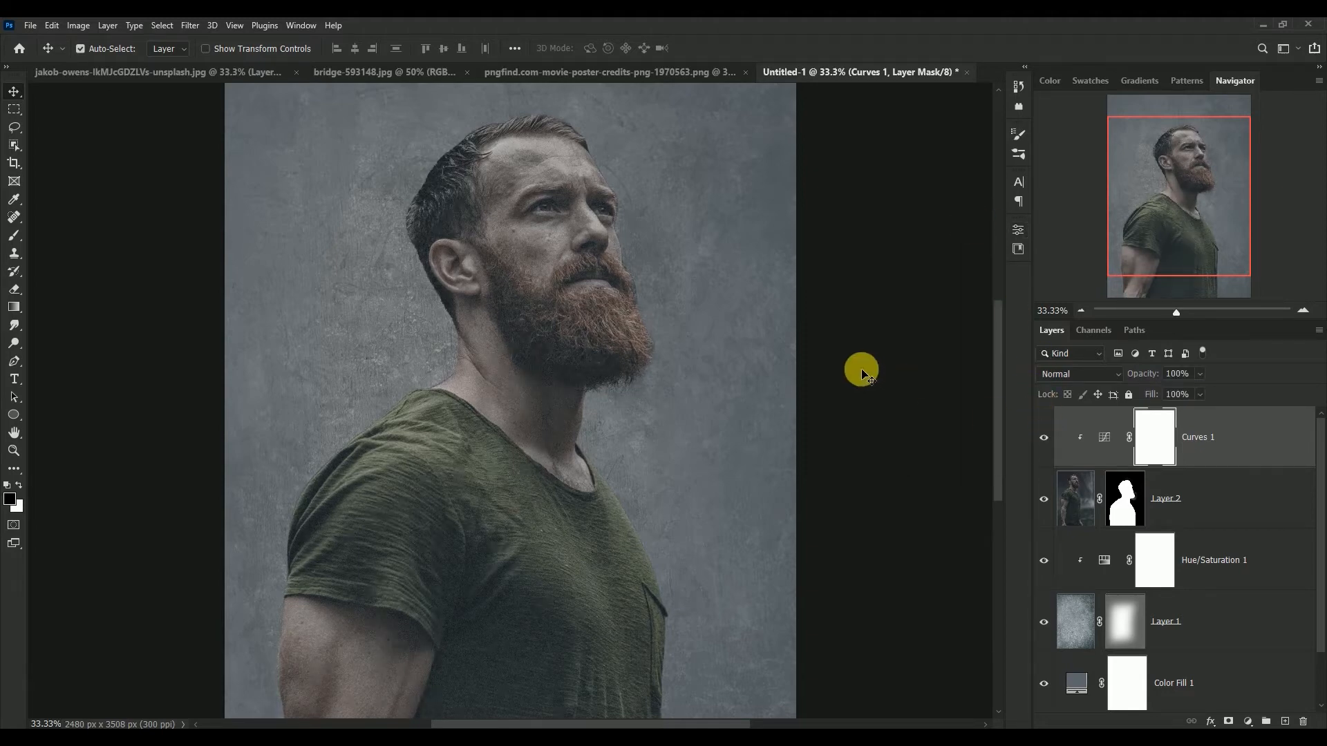
Close the bearded man's source photo without saving its changes.
click(220, 77)
click(358, 74)
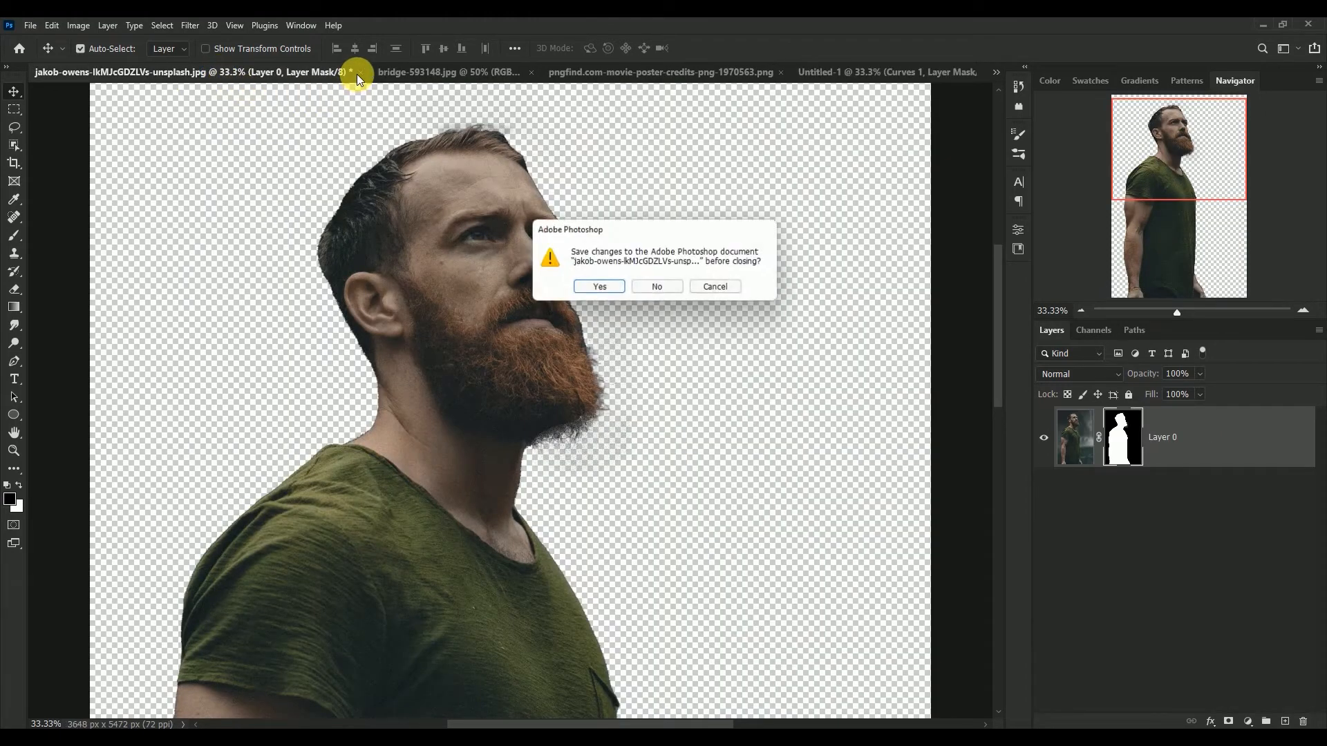
click(659, 286)
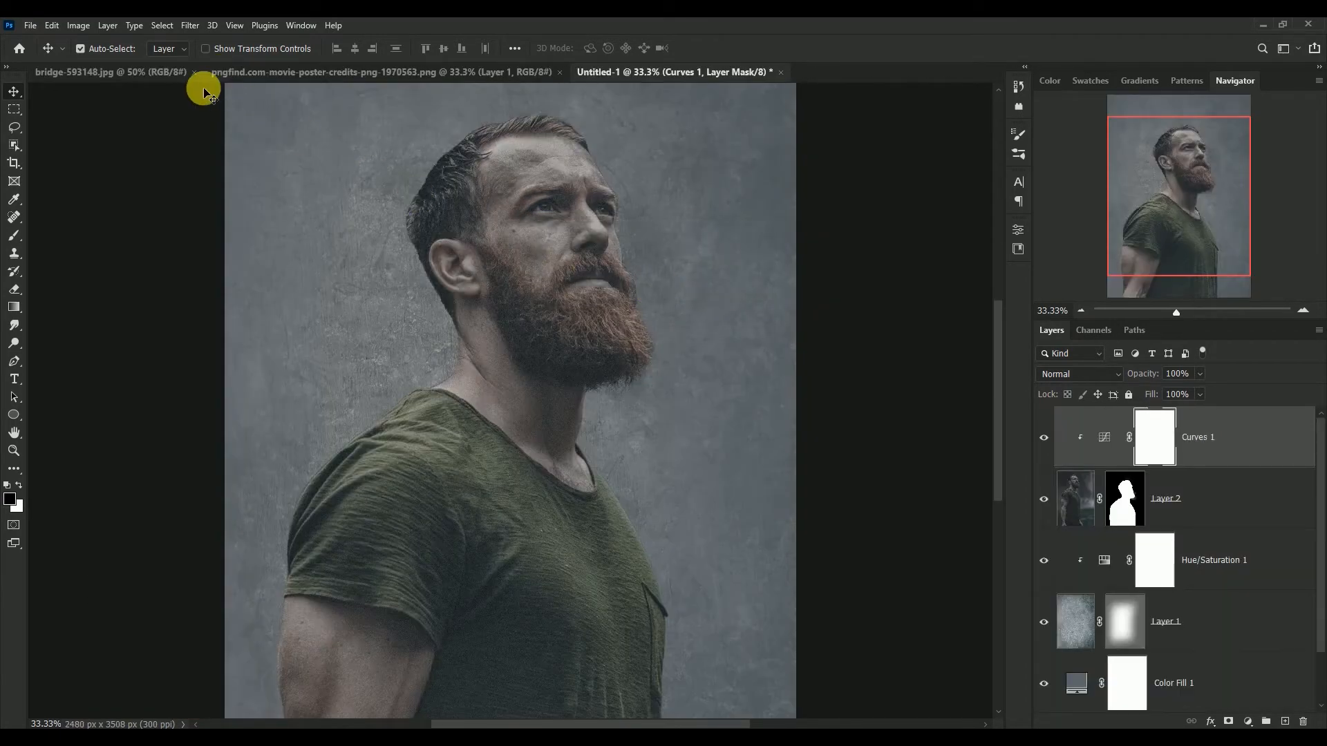
Copy the bridge-593148.jpg photo into the Untitled-1 document as the uppermost layer and close its source file.
click(120, 74)
drag(159, 121, 622, 79)
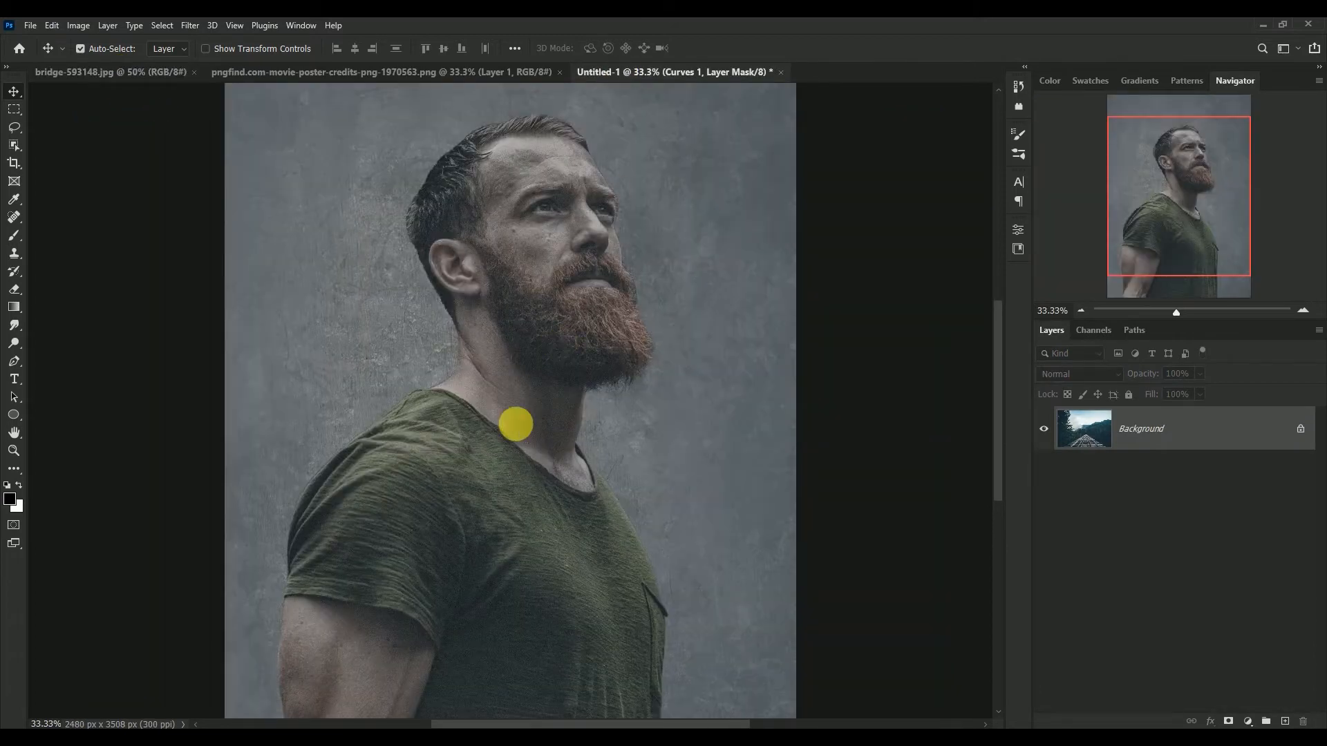
key(ctrl+v)
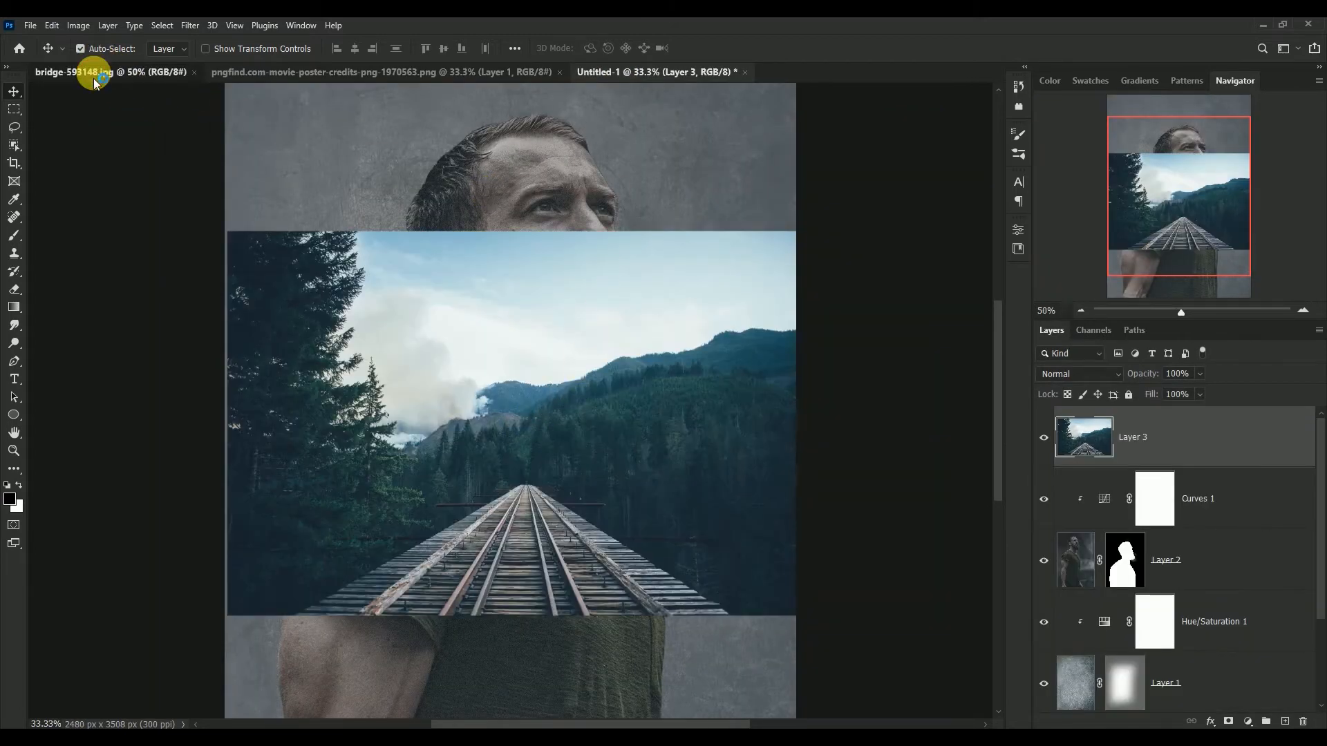
click(96, 72)
click(194, 72)
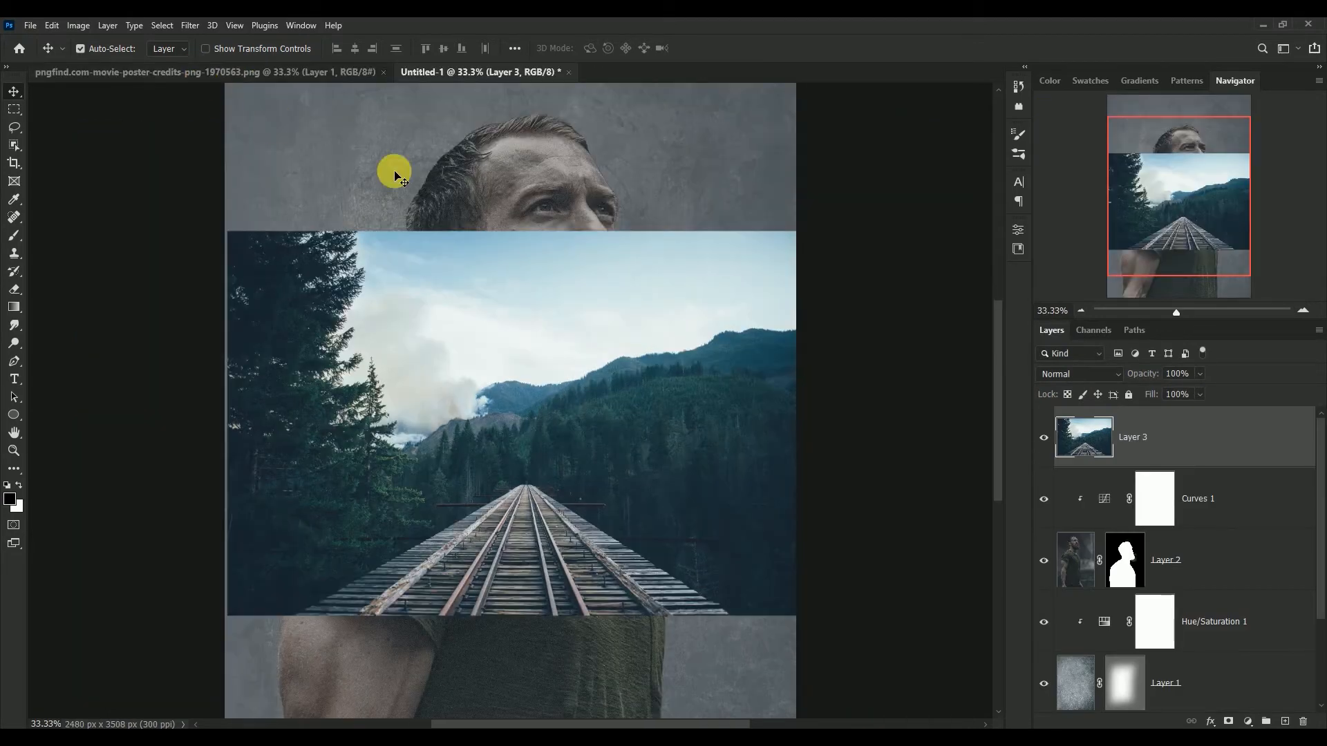
Scale the bridge photo to 178.22% and position it over the man with the railway tracks centred near the canvas's lower edge.
drag(534, 343, 554, 322)
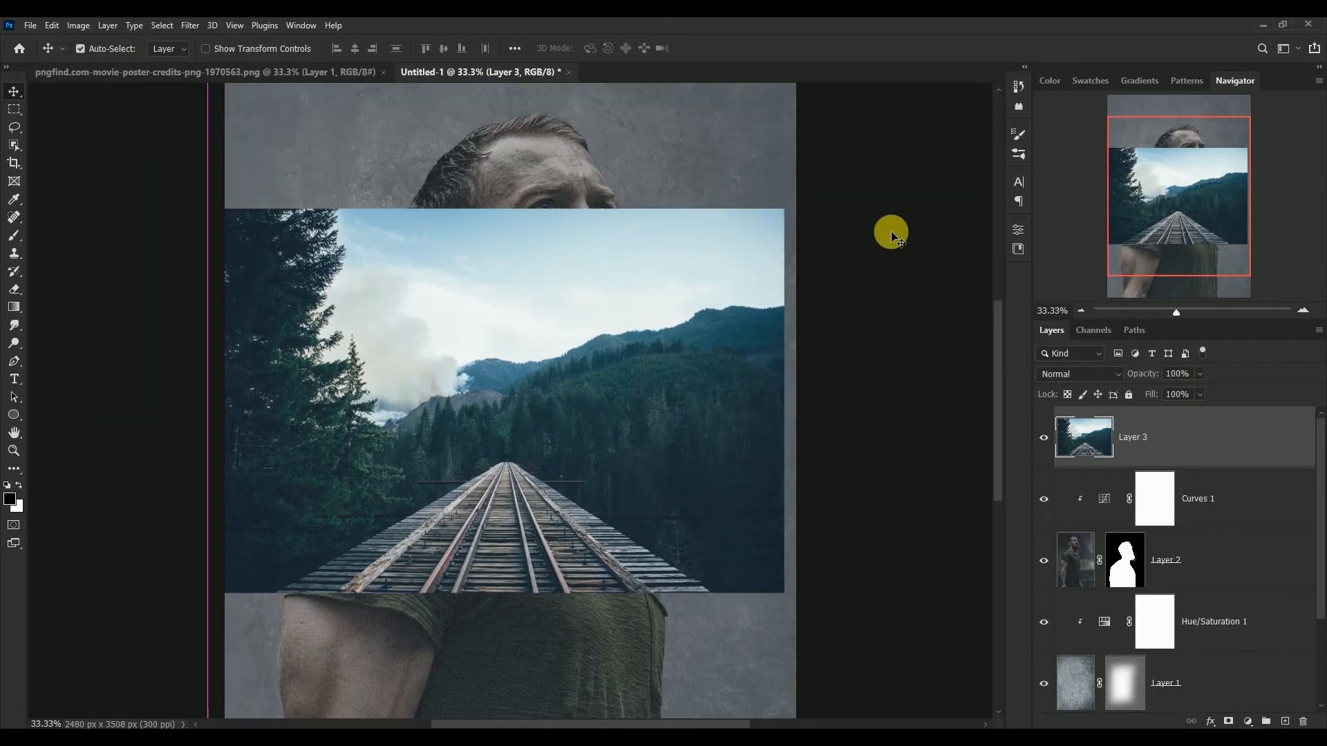
key(ctrl+minus)
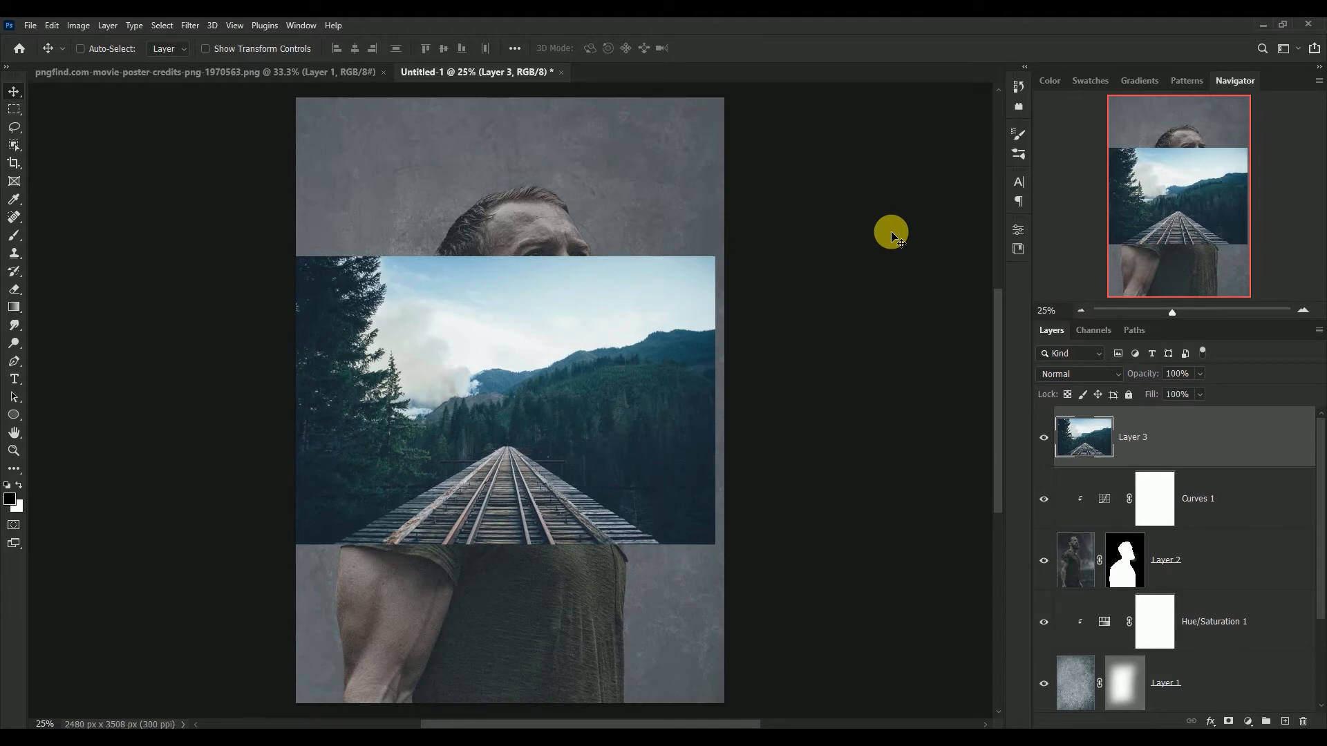
key(ctrl+t)
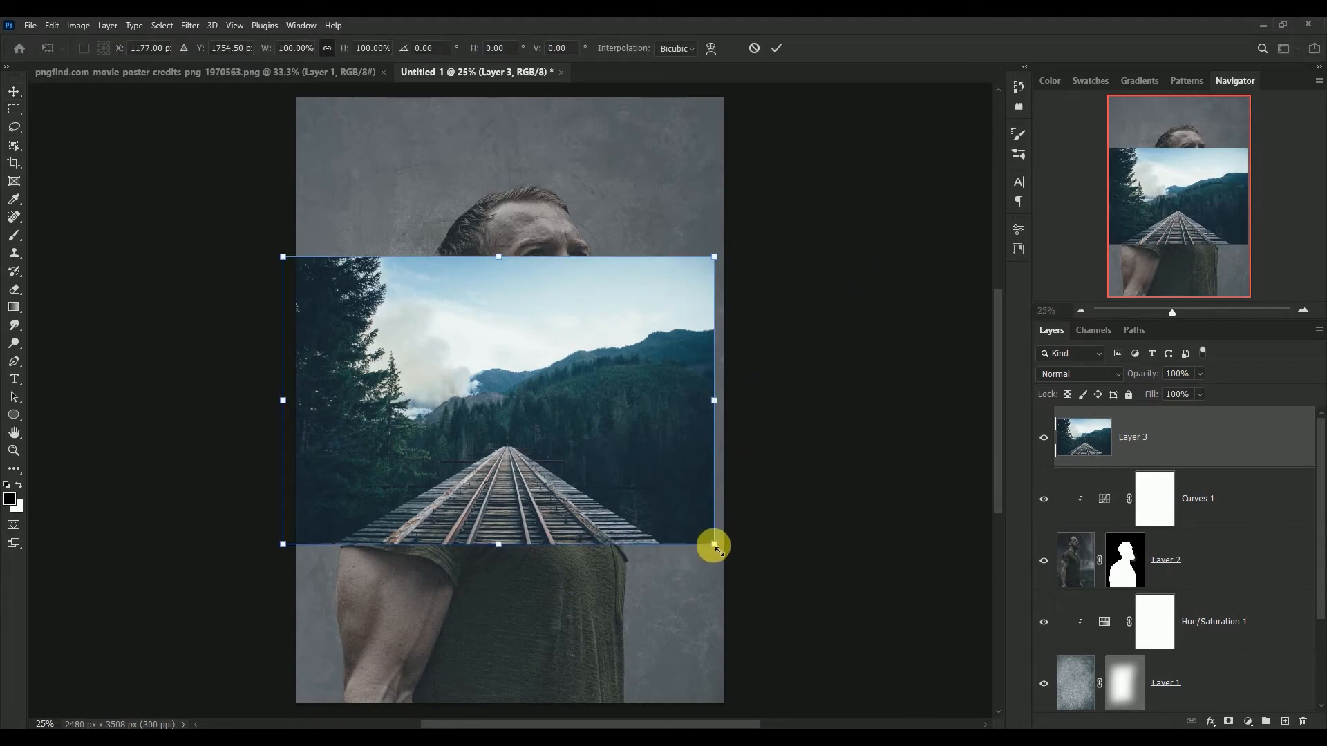
drag(715, 546, 854, 684)
drag(628, 510, 555, 435)
drag(792, 572, 881, 655)
drag(611, 335, 597, 376)
drag(877, 223, 963, 163)
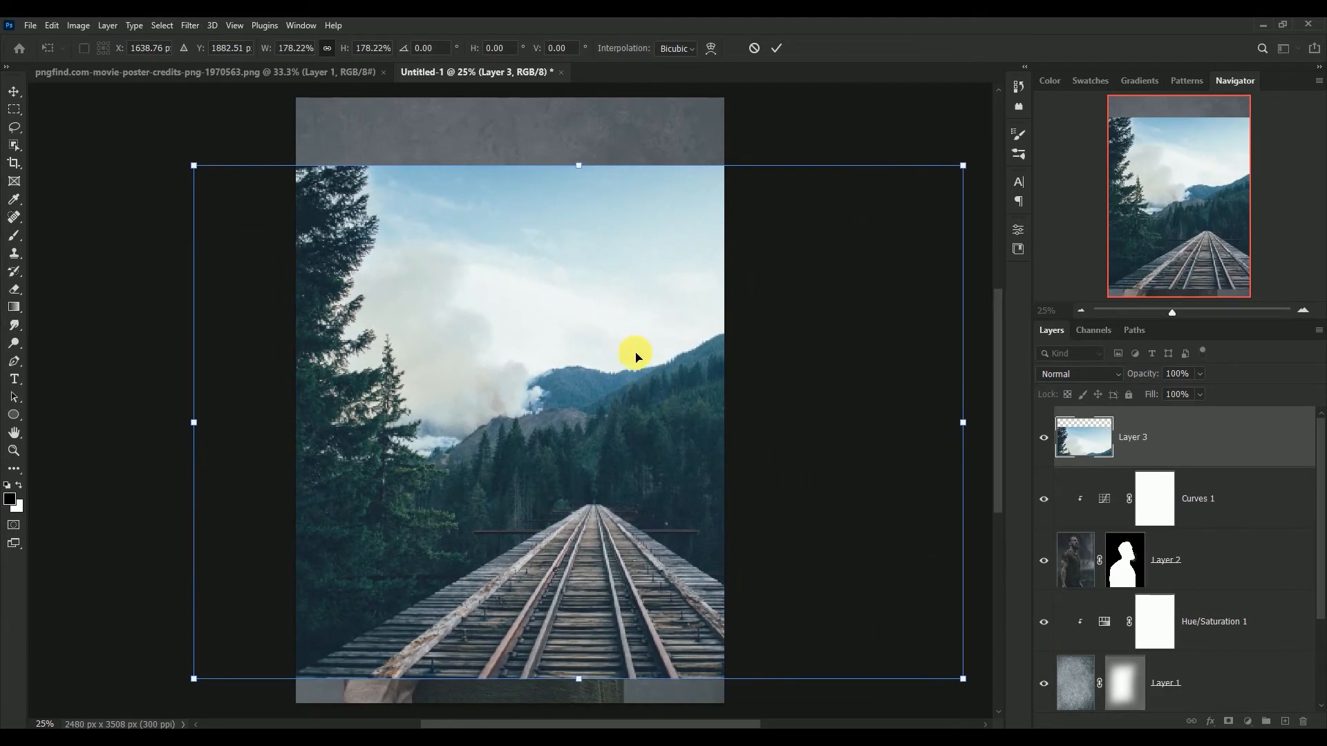
drag(632, 354, 557, 371)
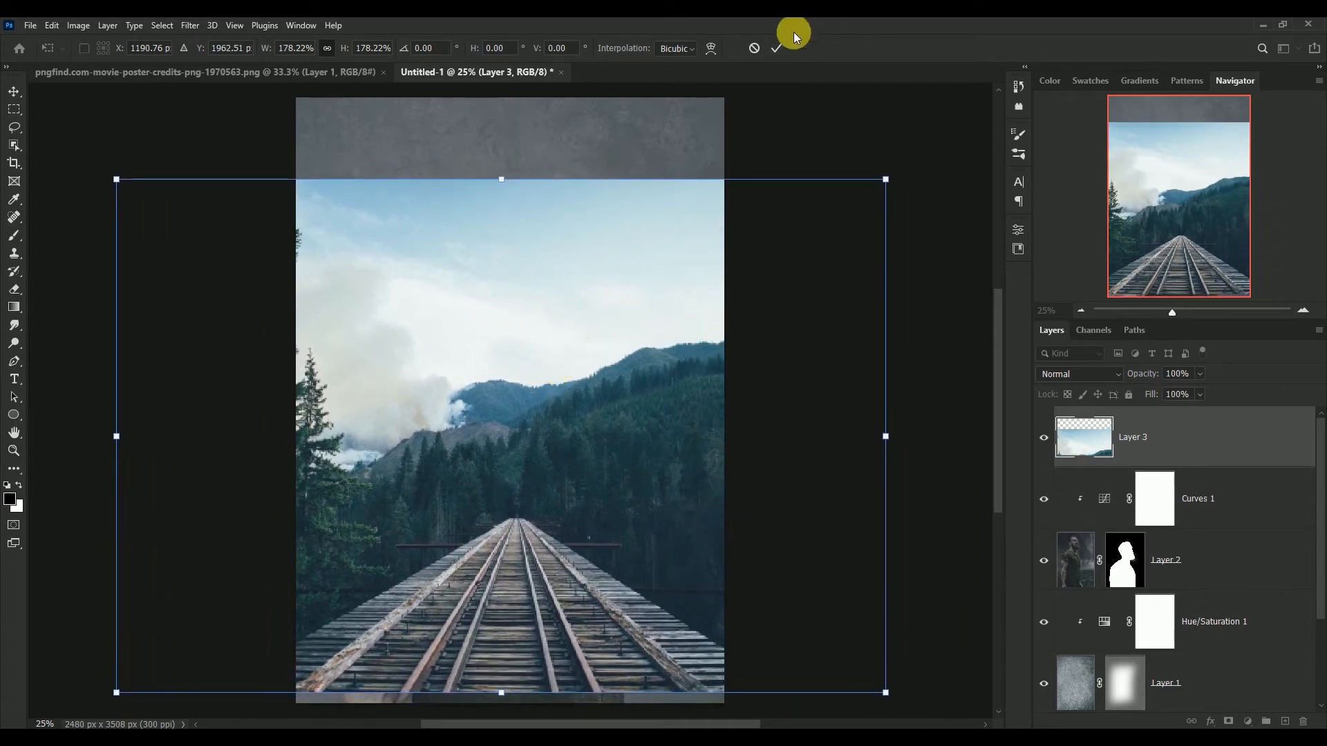
click(774, 48)
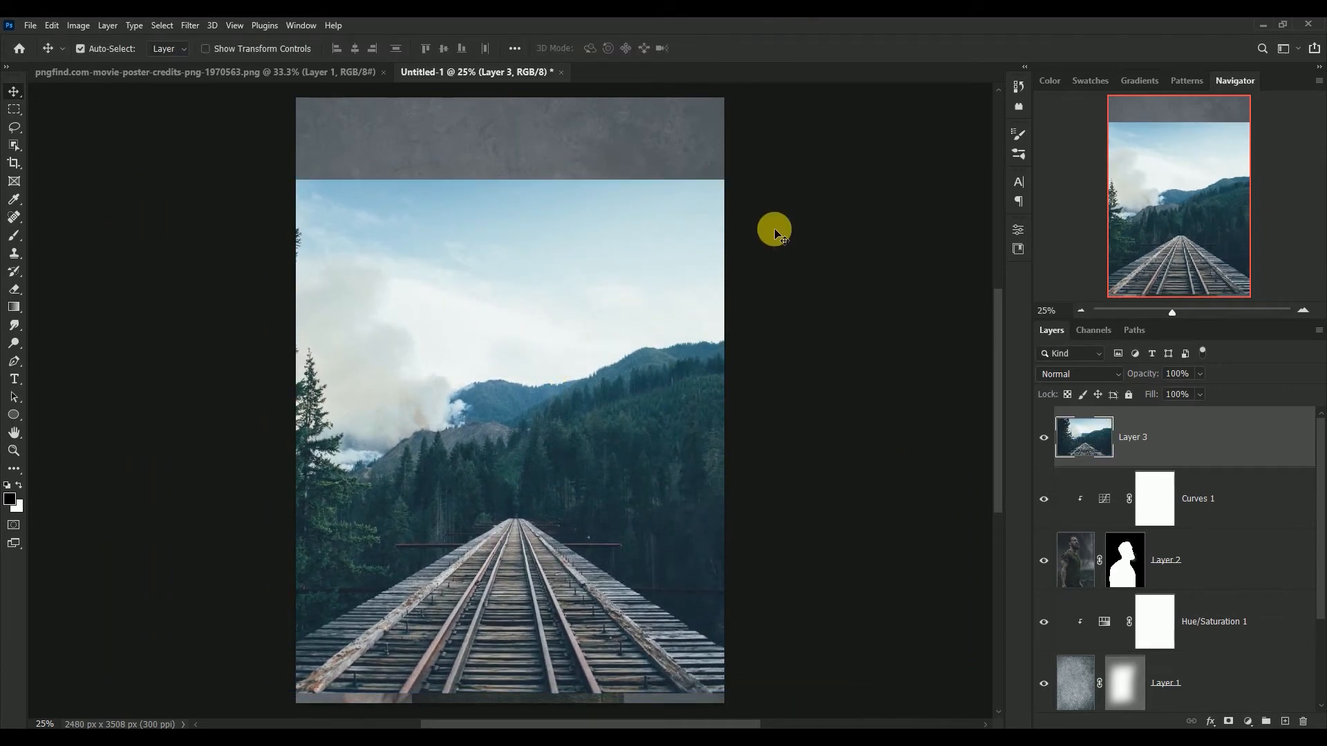
Hide the bridge layer and paint black on the man's layer mask with a large soft brush to fade out his lower torso and arm.
click(1045, 439)
click(1095, 571)
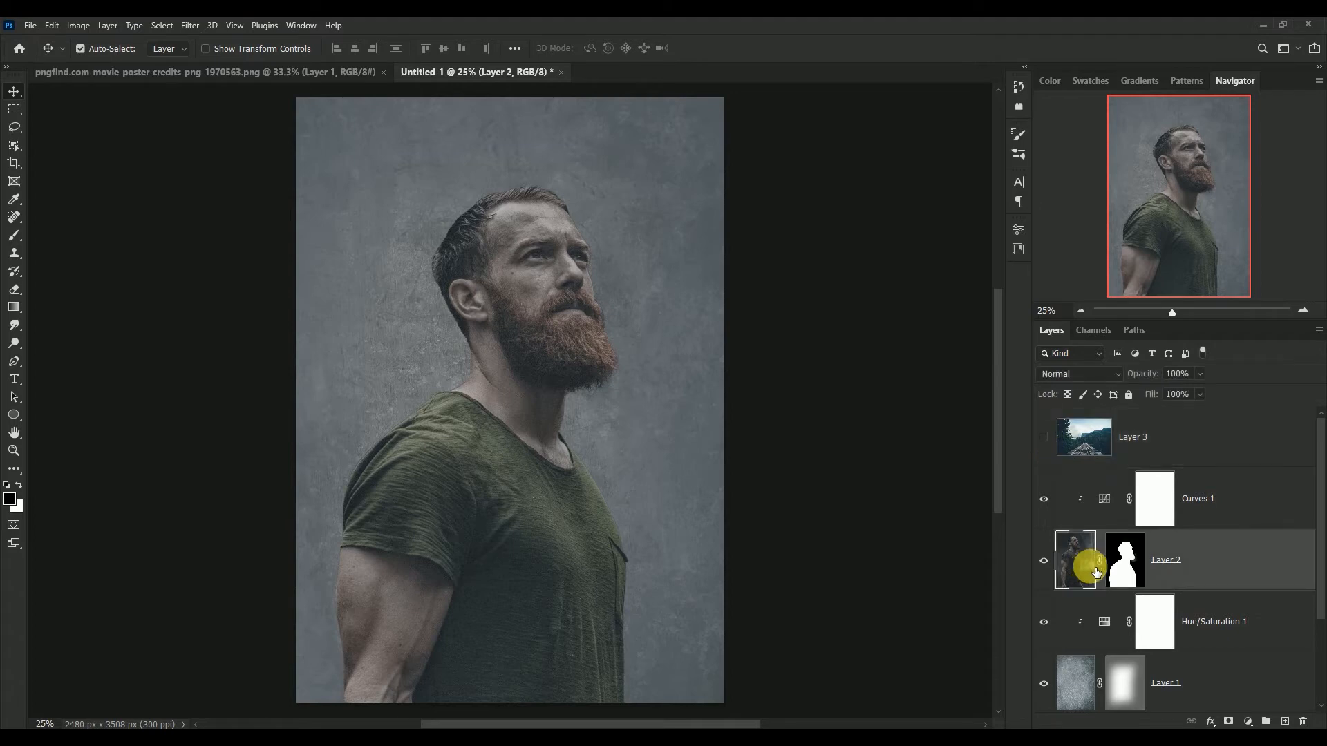
click(1127, 563)
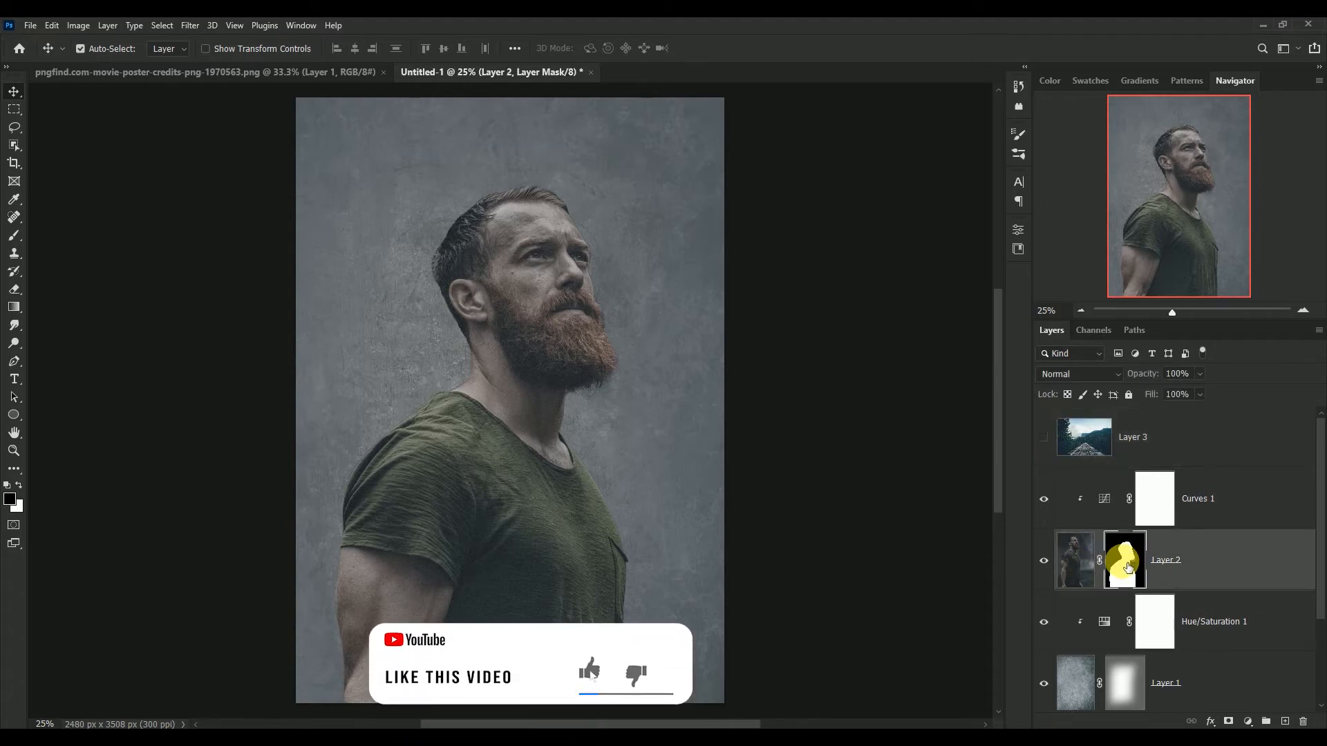
click(14, 234)
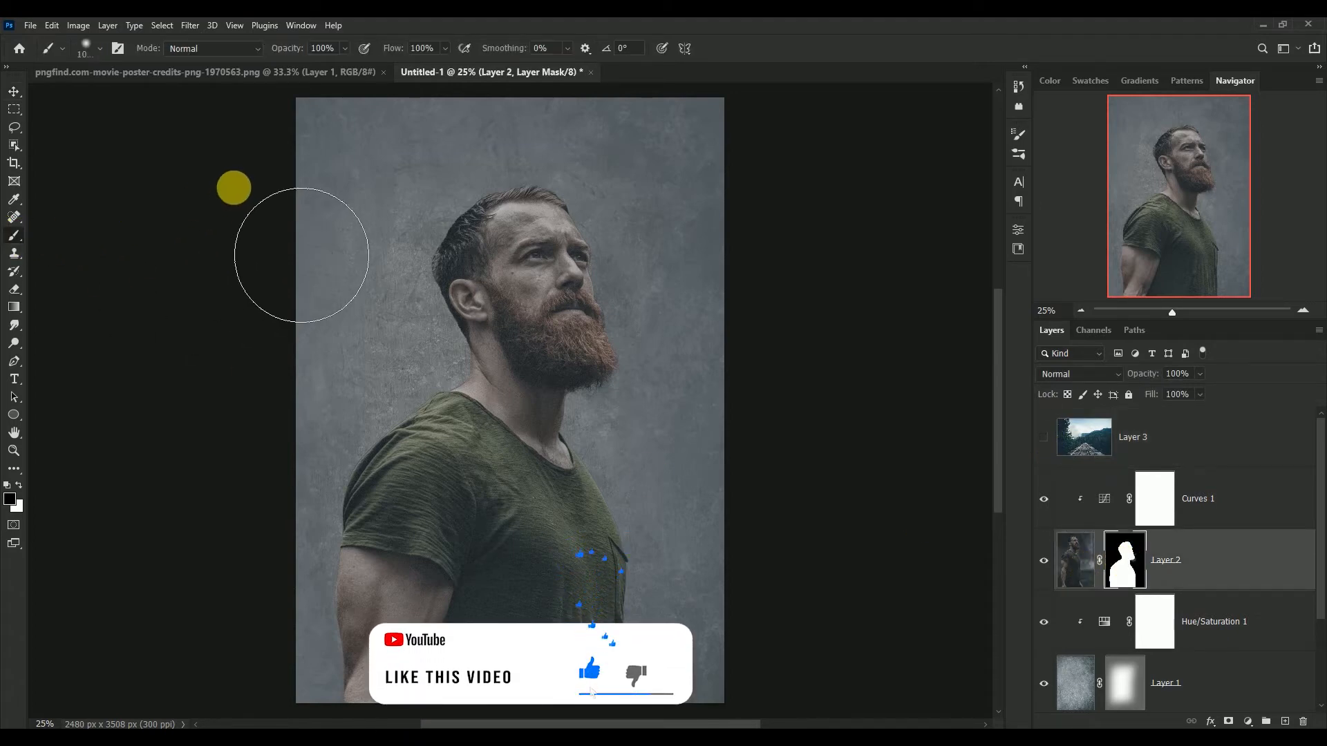
key(ctrl+minus)
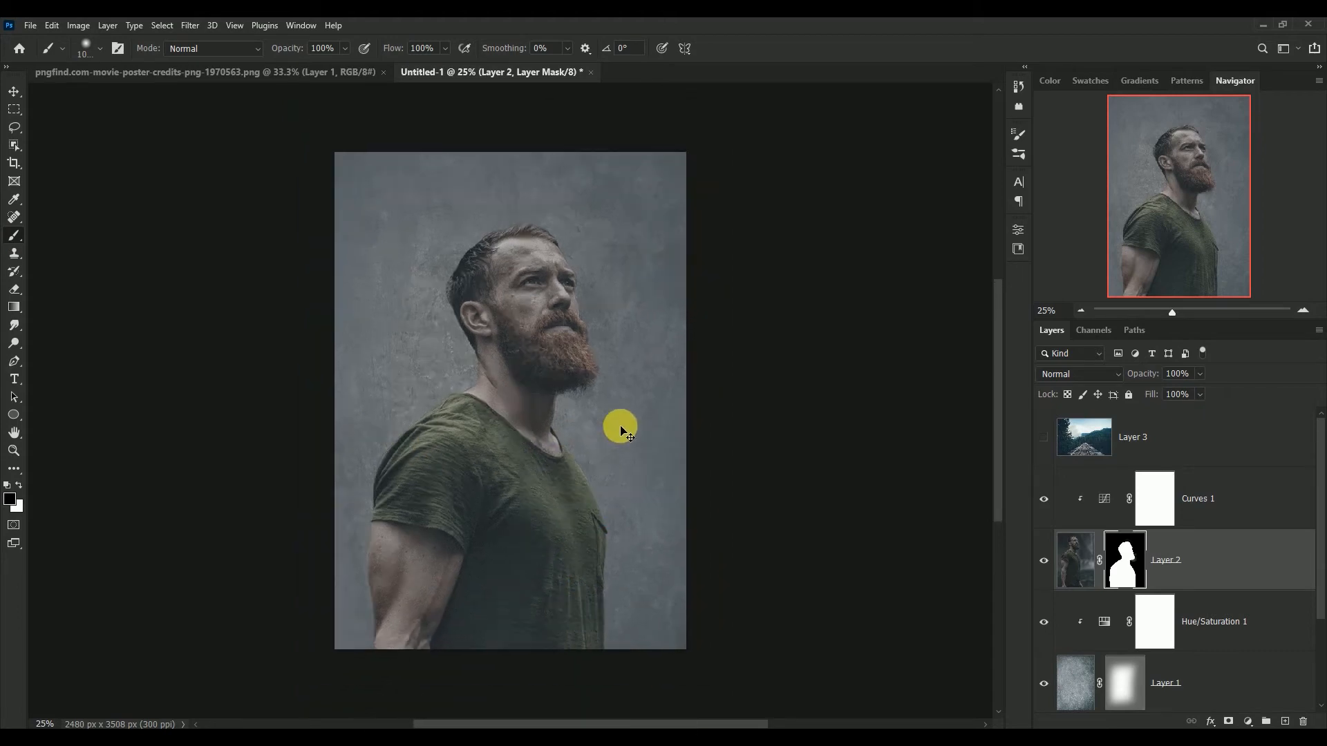
key(ctrl+minus)
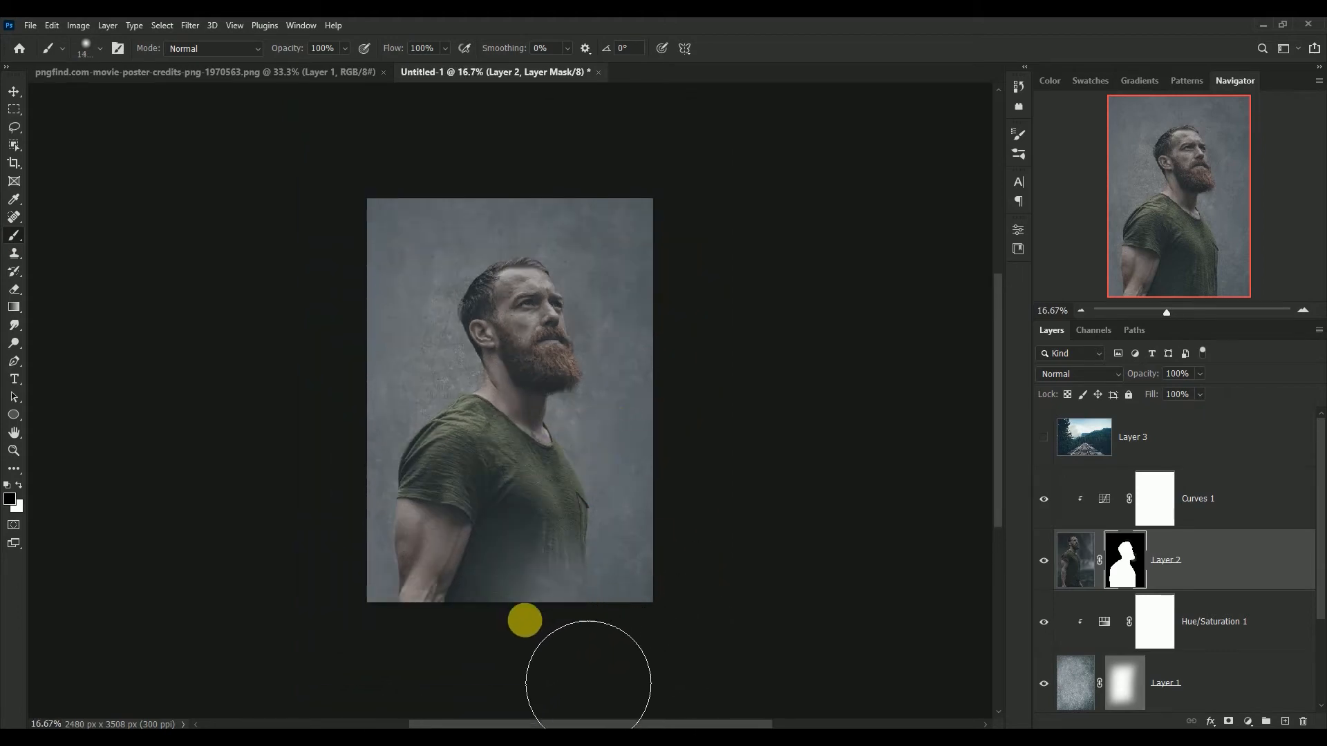
mouse_move(524, 620)
mouse_down()
mouse_move(424, 625)
mouse_move(380, 578)
mouse_move(418, 613)
mouse_move(583, 604)
mouse_move(409, 609)
mouse_move(380, 583)
mouse_move(536, 628)
mouse_move(625, 604)
mouse_move(288, 226)
mouse_up()
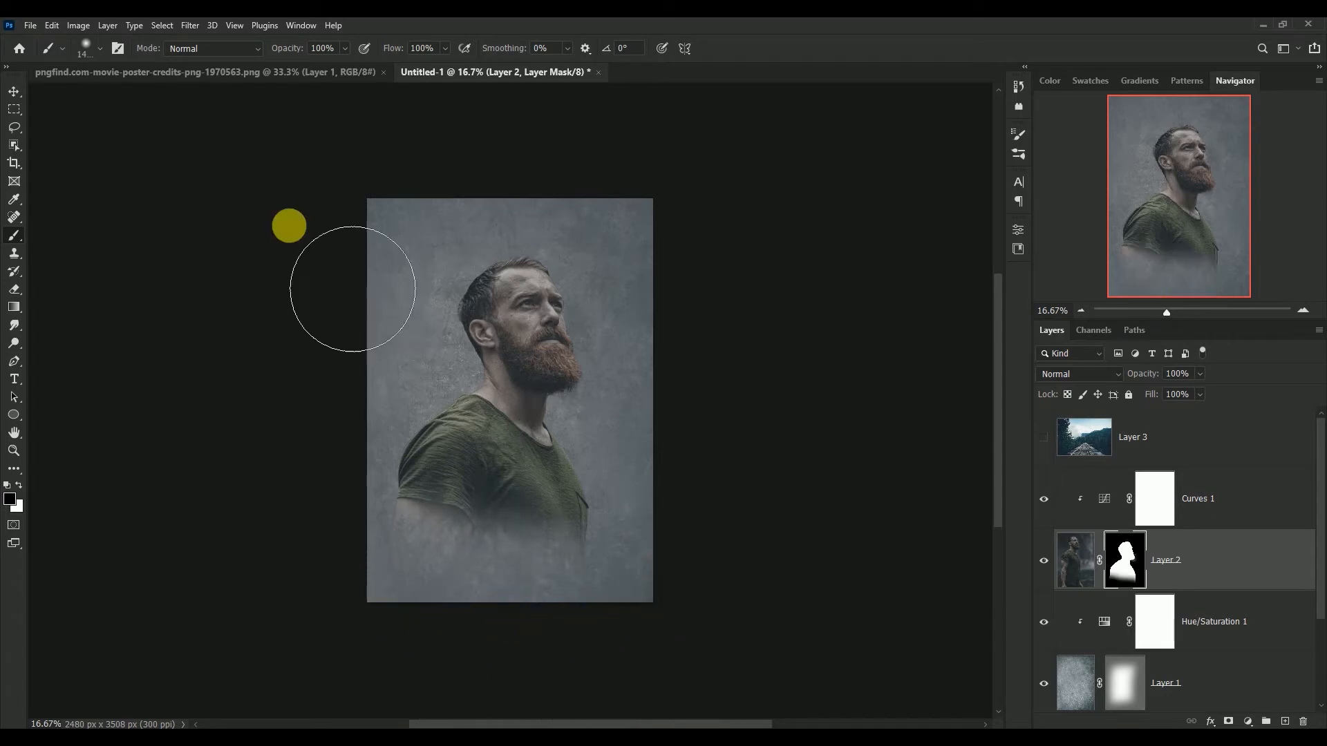
click(14, 91)
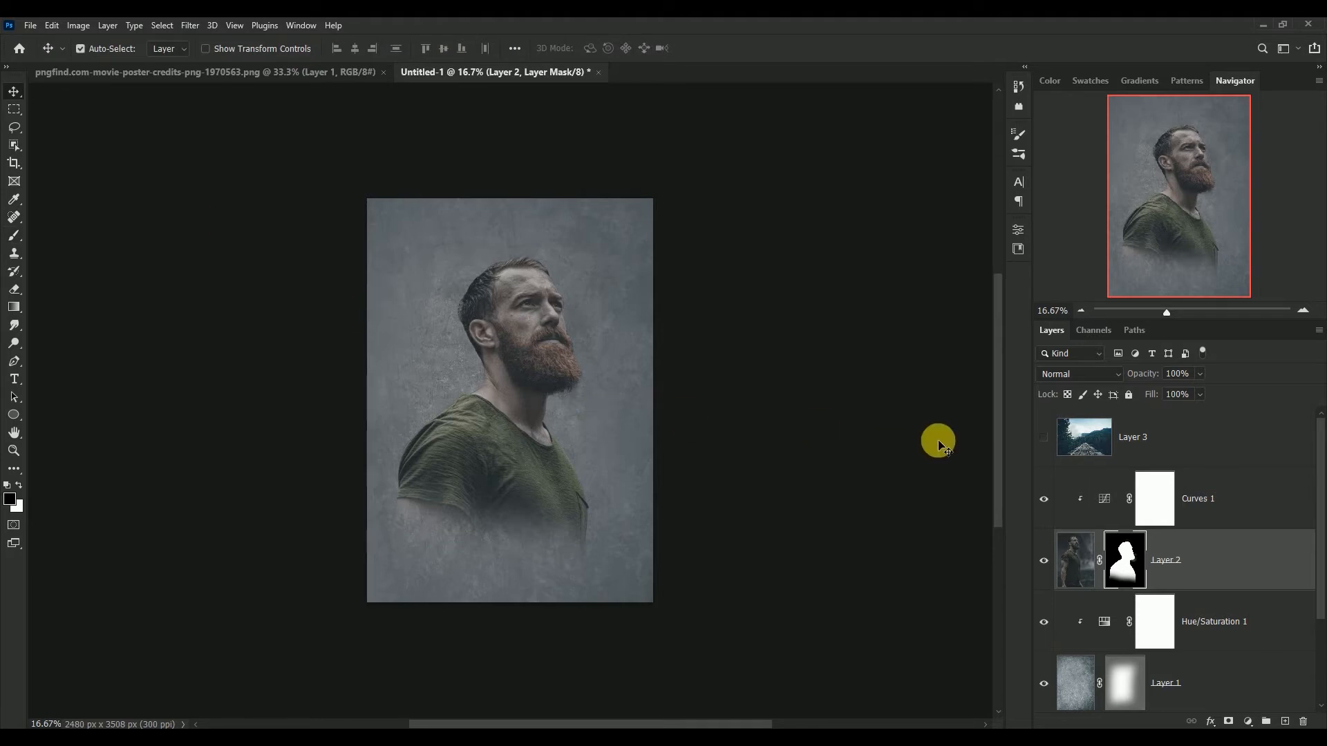
Show the bridge layer again and clip it to the man's layer so the landscape fills his silhouette.
click(1044, 439)
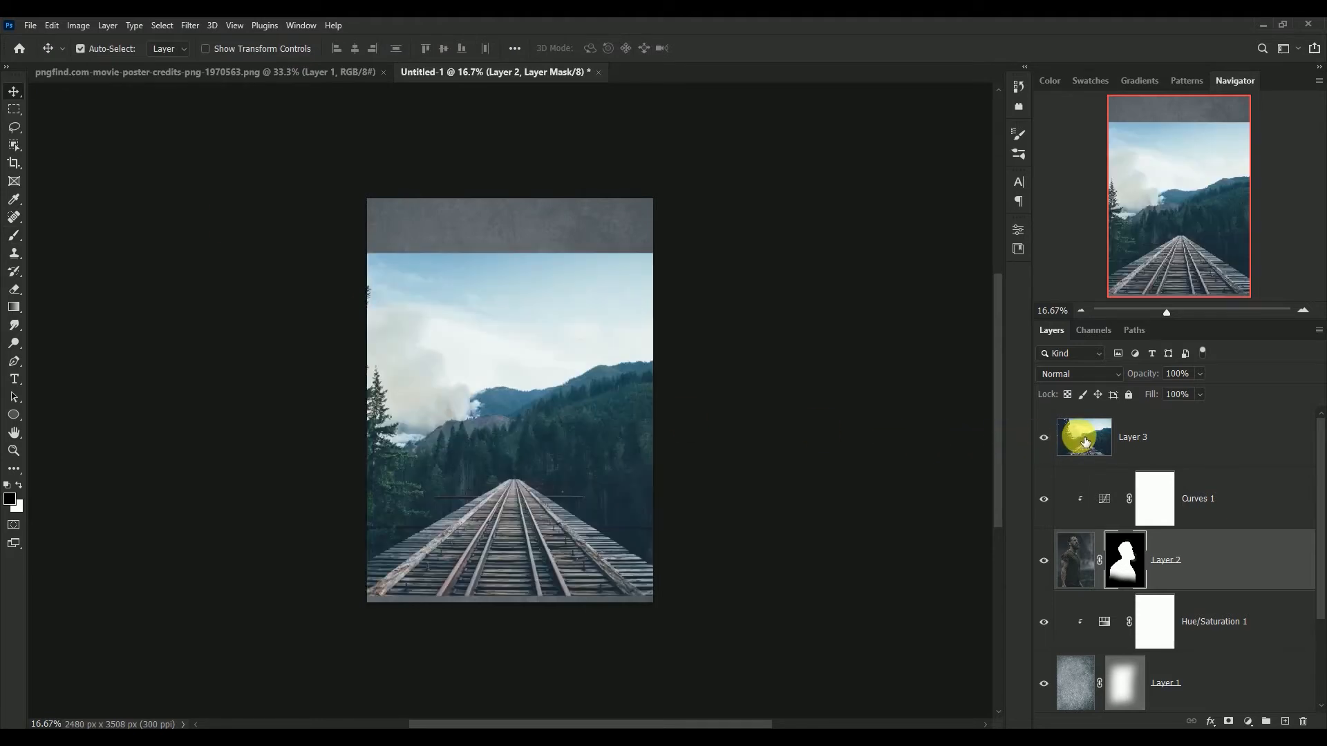
click(1082, 463)
alt+click(1075, 474)
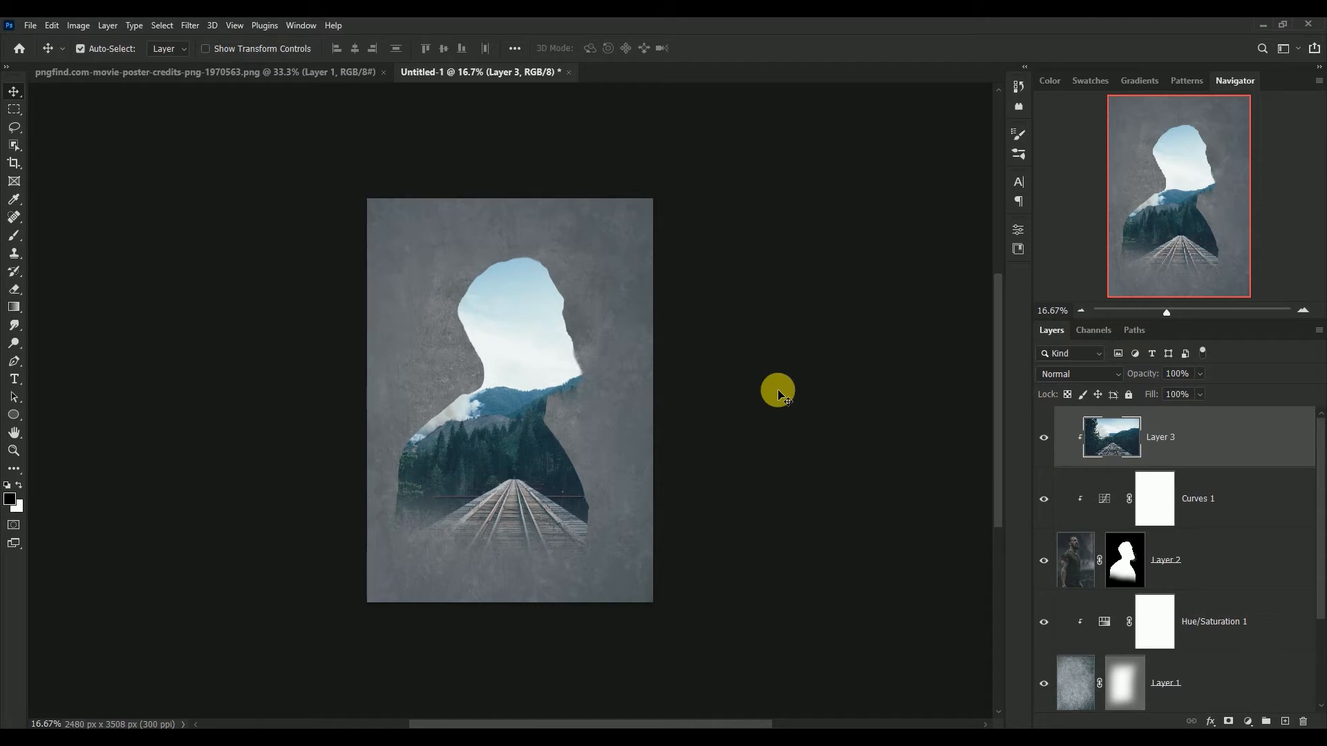
scroll(777, 389, up, 2)
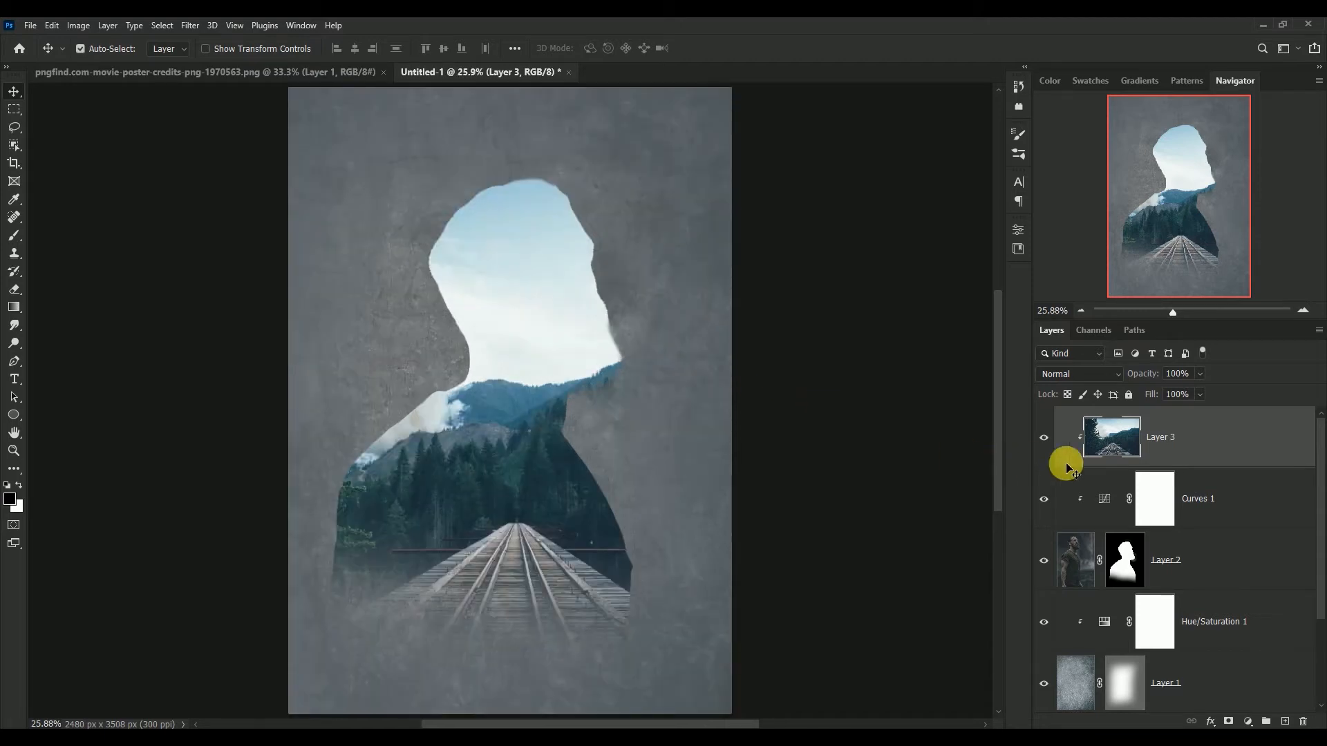
Add a layer mask to the bridge layer and paint black over the man's head with a large soft brush to reveal his face.
click(1229, 722)
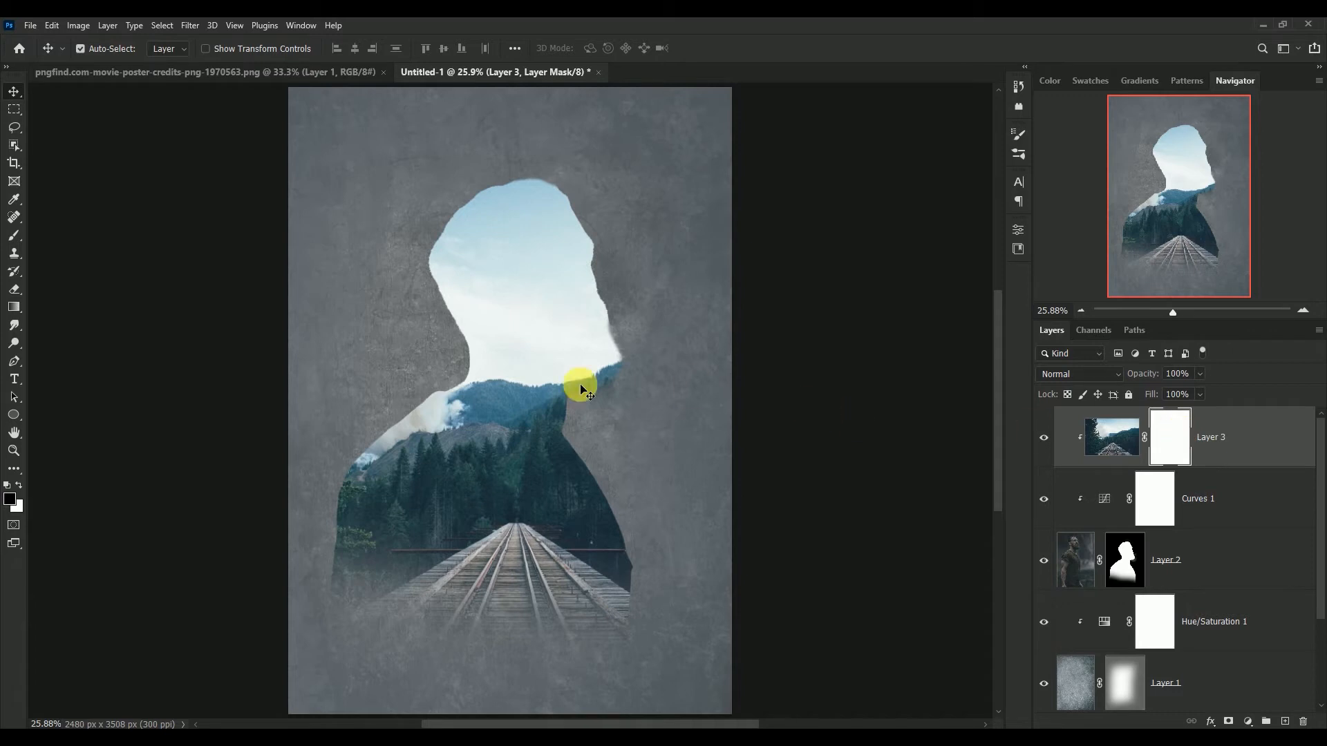
click(15, 236)
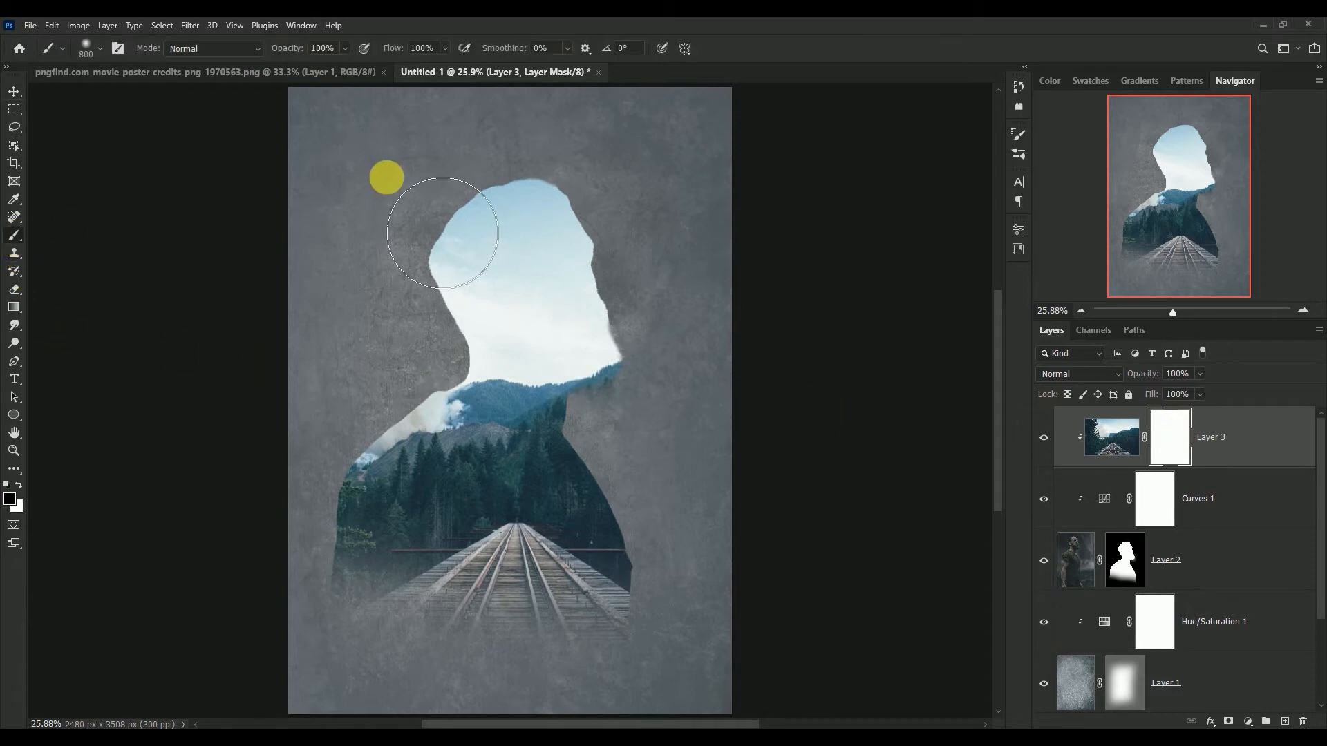
key(bracketright)
key(bracketright)
key(bracketright)
key(bracketright)
mouse_move(608, 242)
mouse_down()
mouse_move(587, 251)
mouse_move(582, 288)
mouse_up()
mouse_move(498, 204)
mouse_down()
mouse_move(503, 258)
mouse_move(468, 258)
mouse_move(541, 255)
mouse_move(562, 281)
mouse_move(557, 304)
mouse_move(556, 273)
mouse_move(515, 244)
mouse_up()
Paint the bridge mask with a smaller soft brush along the man's shoulders and sleeves, and compare the blend with the bridge layer hidden and shown.
key(bracketleft)
key(bracketleft)
key(bracketleft)
drag(429, 338, 355, 418)
key(bracketleft)
click(418, 354)
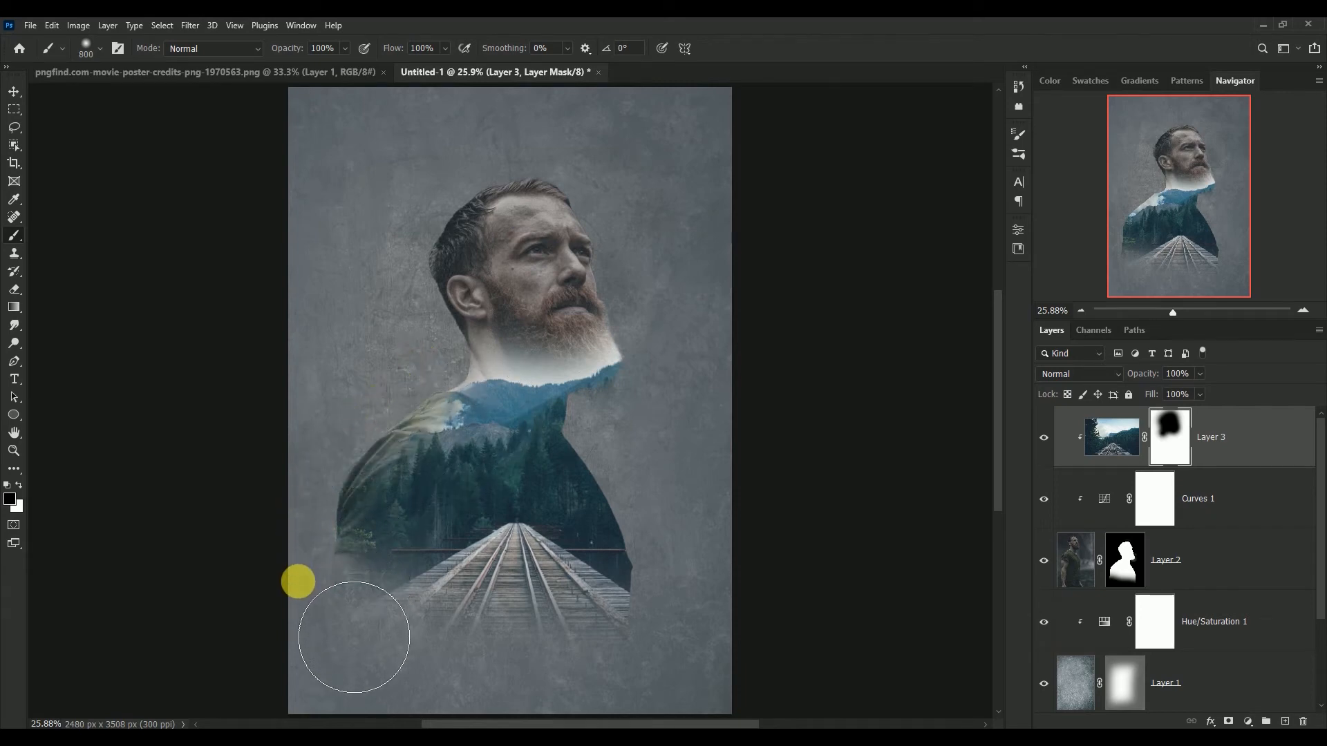
key(bracketleft)
key(bracketleft)
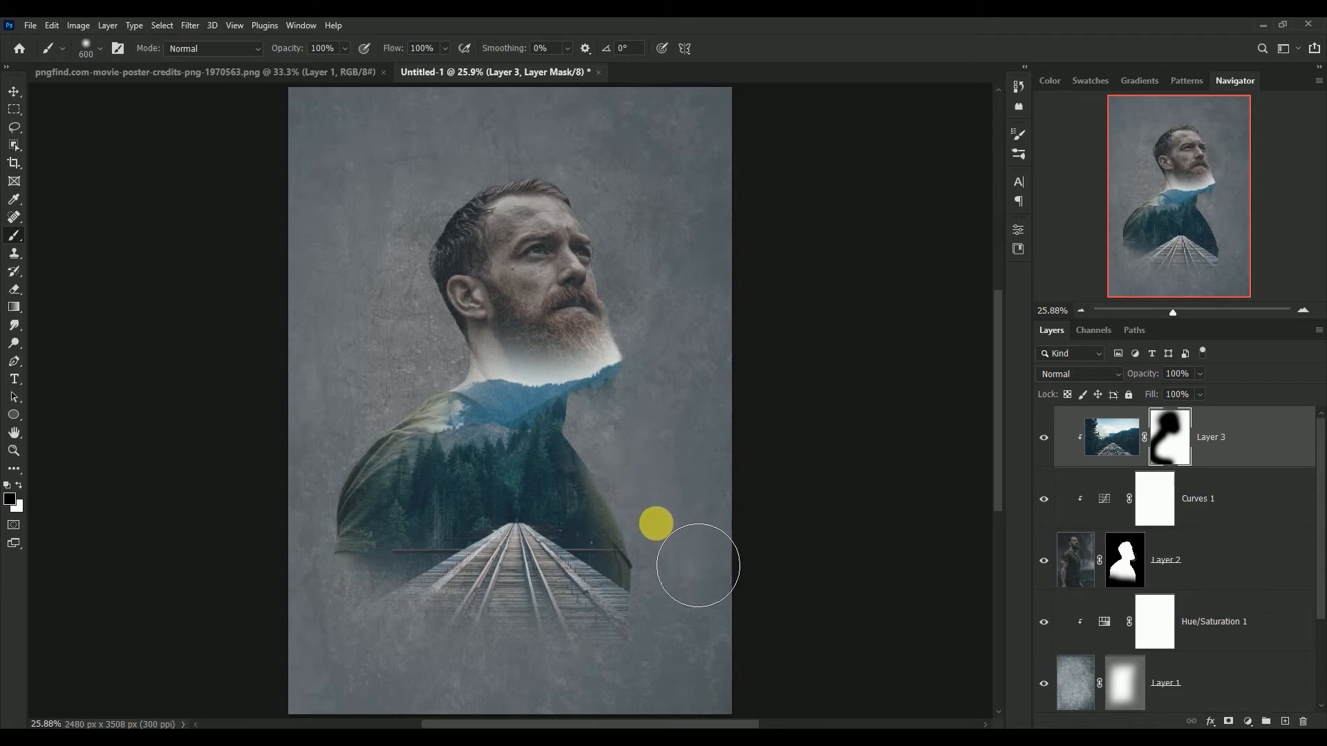
mouse_move(710, 655)
mouse_down()
mouse_move(678, 703)
mouse_move(646, 716)
mouse_move(649, 623)
mouse_move(593, 553)
mouse_move(632, 653)
mouse_move(550, 677)
mouse_move(603, 675)
mouse_move(626, 648)
mouse_move(613, 575)
mouse_move(595, 565)
mouse_move(618, 630)
mouse_move(659, 498)
mouse_move(692, 539)
mouse_move(613, 552)
mouse_move(581, 516)
mouse_move(628, 634)
mouse_move(557, 653)
mouse_move(582, 617)
mouse_move(148, 192)
mouse_up()
key(x)
key(x)
key(x)
click(13, 91)
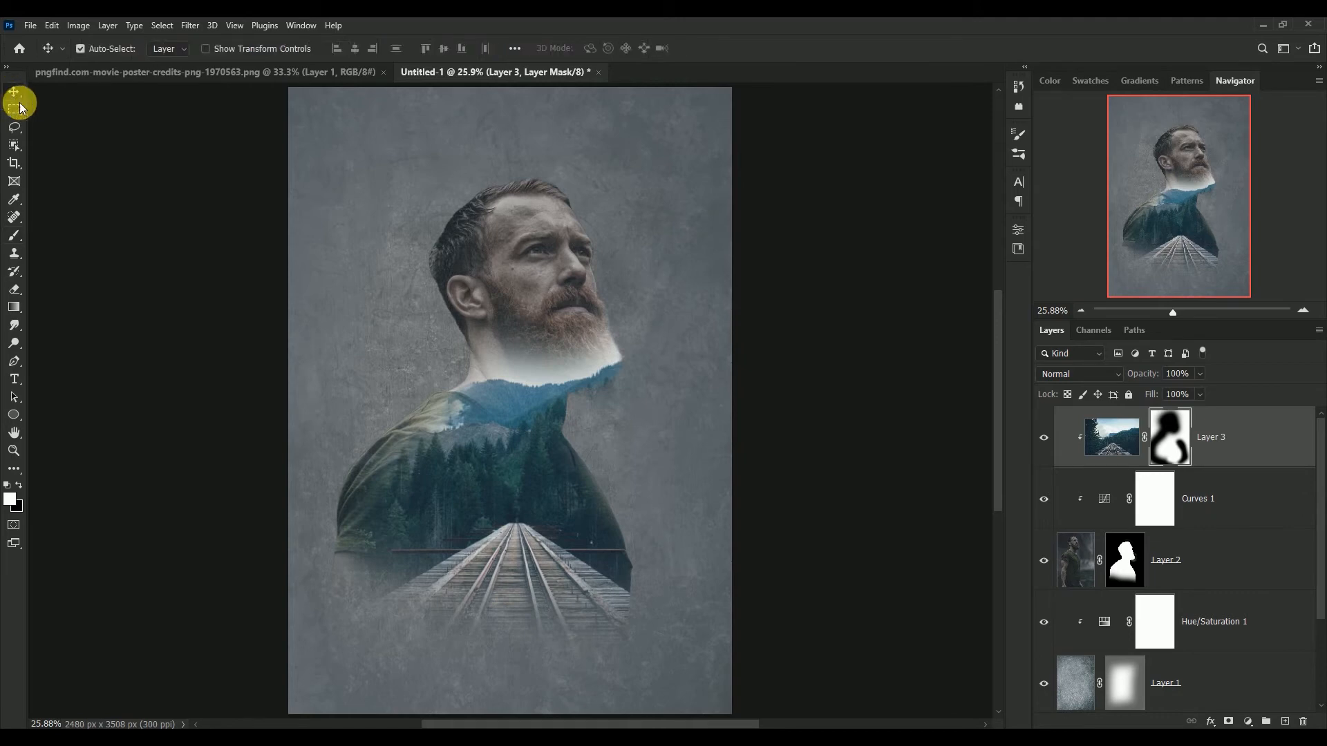
click(1043, 438)
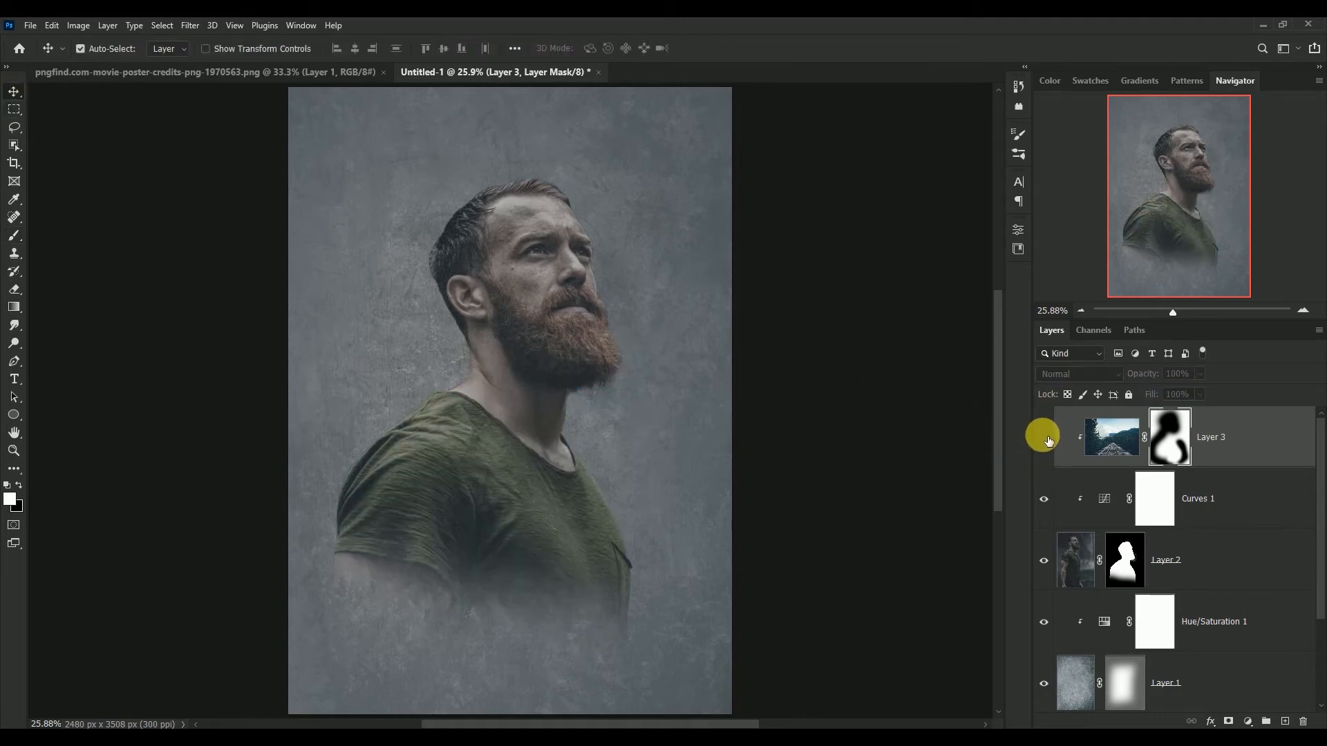
click(1043, 437)
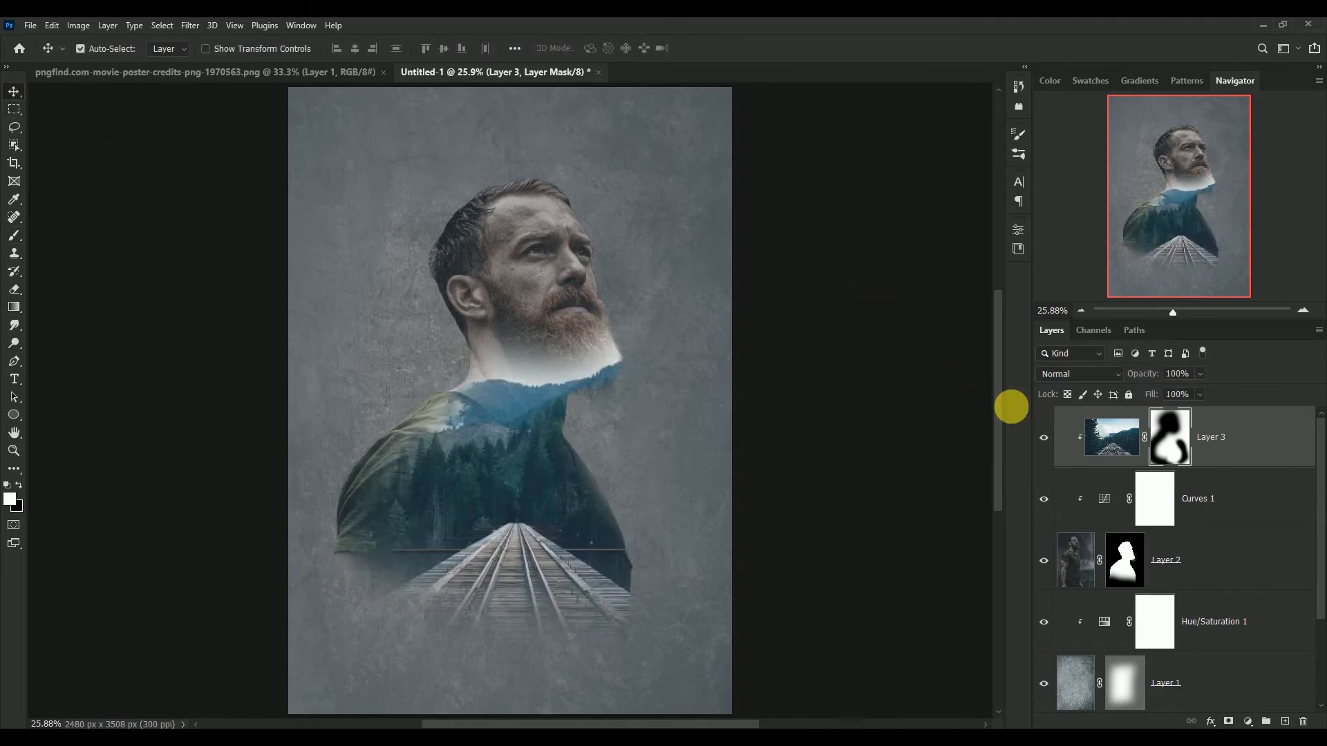
Stamp all visible layers into a new uppermost layer and convert it to a smart object.
click(1099, 437)
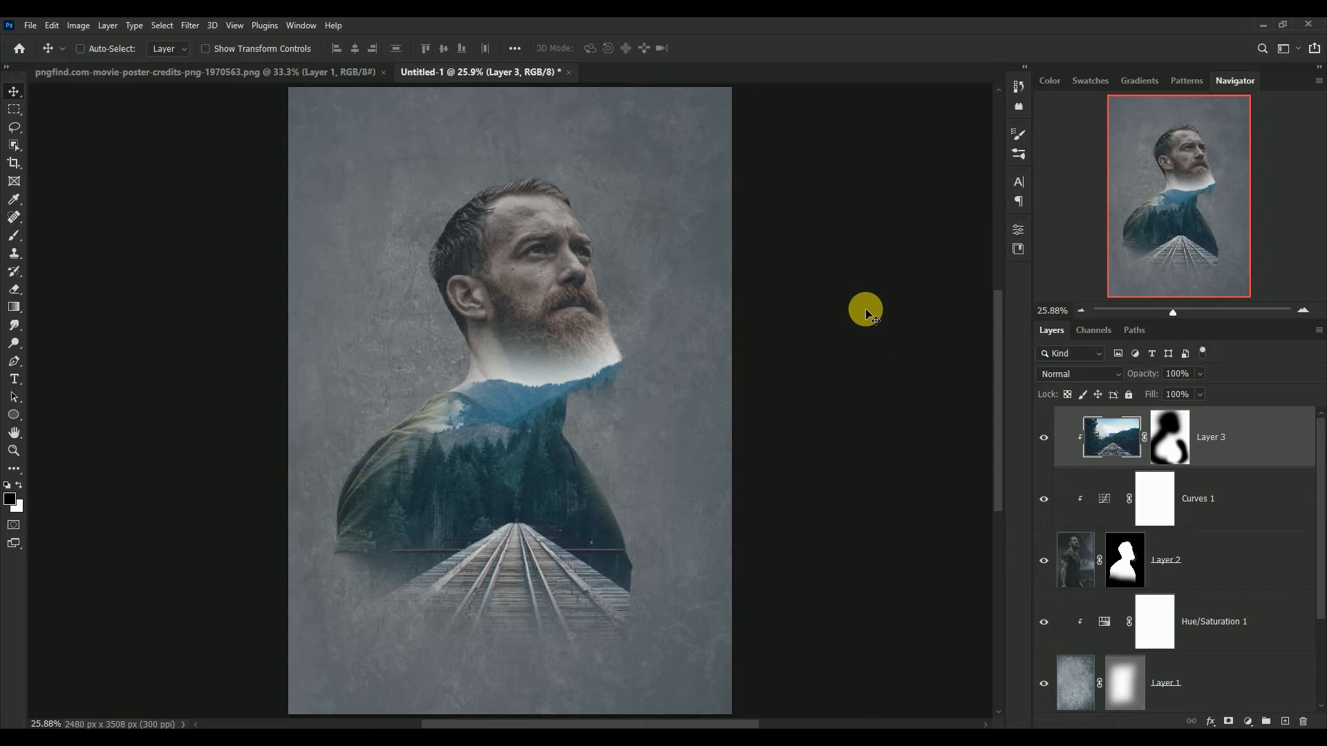
key(ctrl+shift+alt+e)
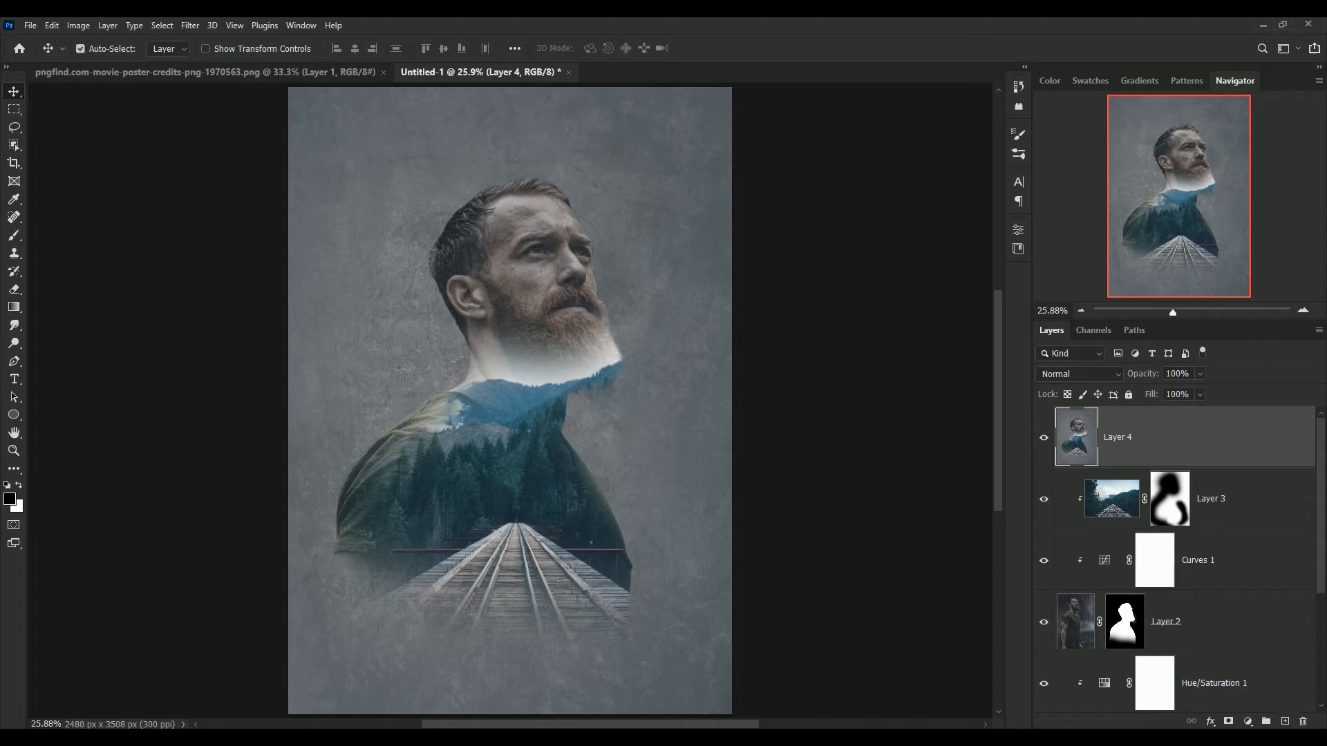
right_click(1161, 435)
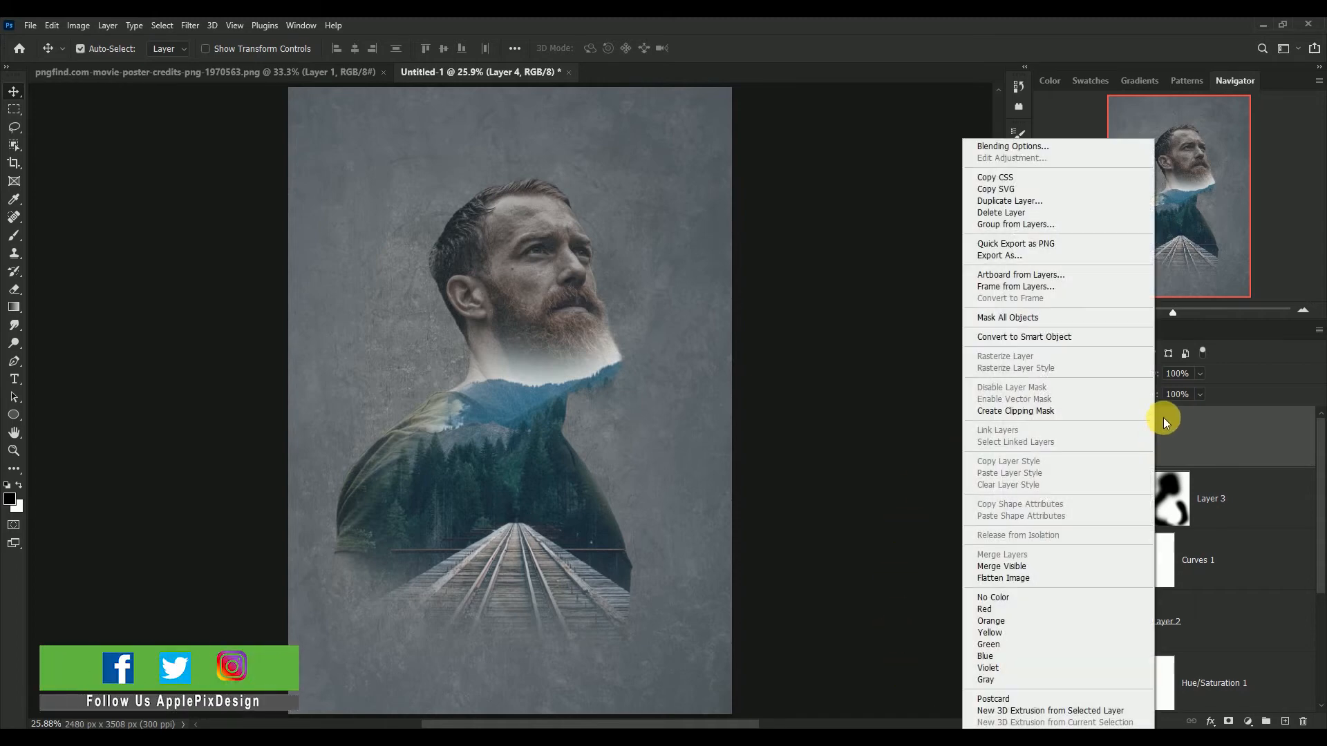
click(1106, 334)
Open the merged layer in Color Efex Pro 4 and set Cross Processing to method T01 with 50% strength.
click(190, 26)
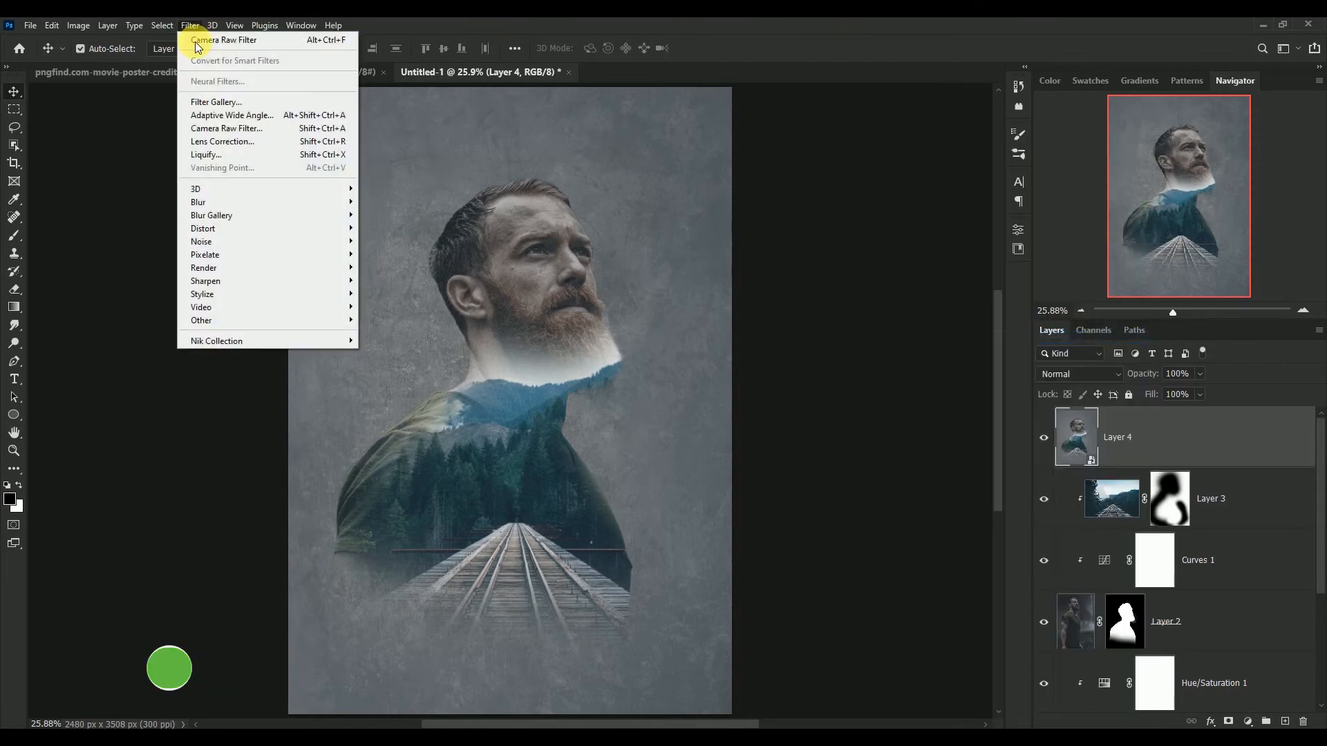
mouse_move(246, 340)
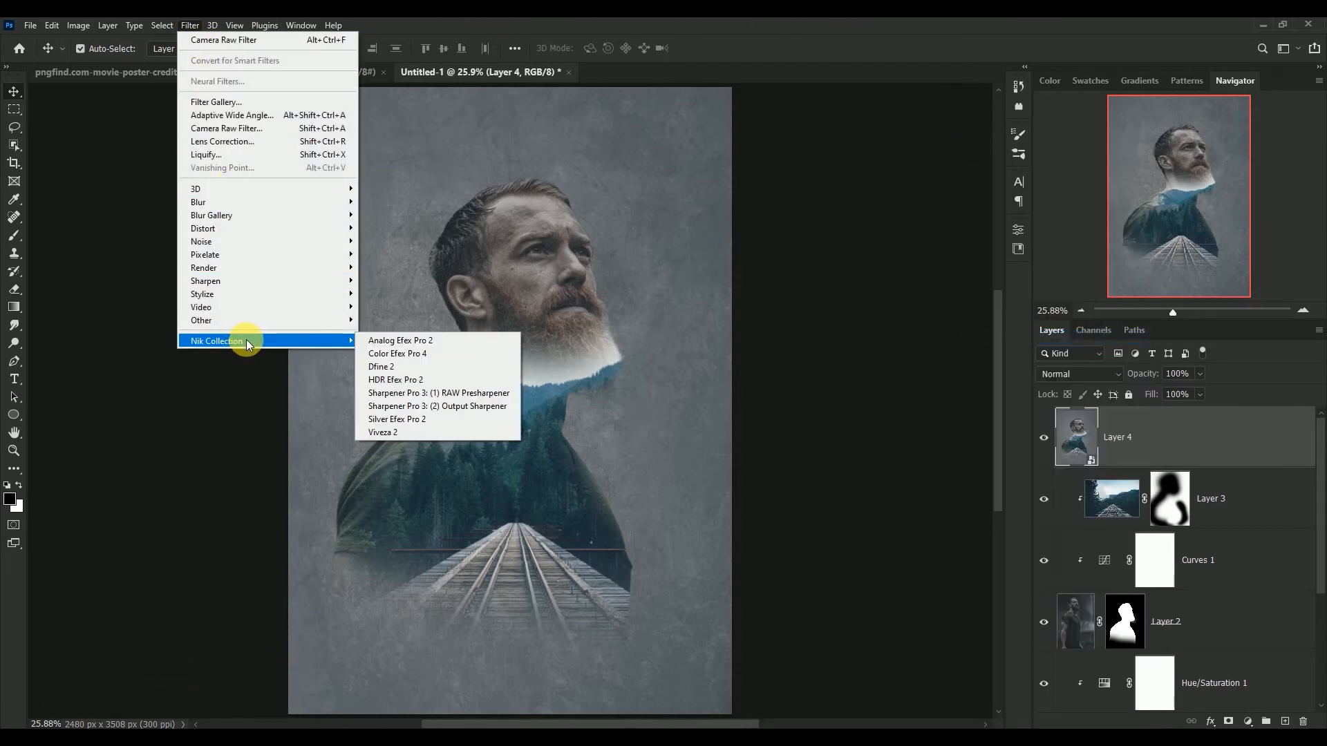
click(437, 353)
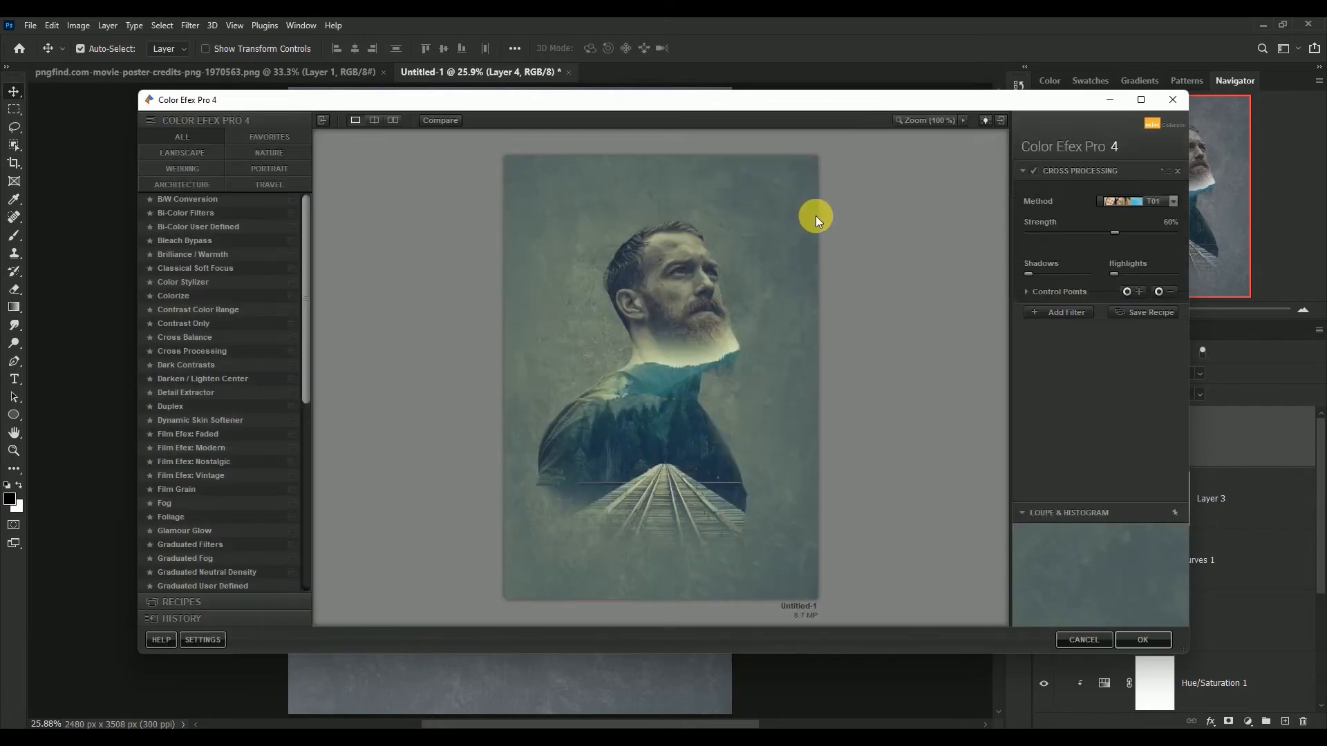
click(1144, 200)
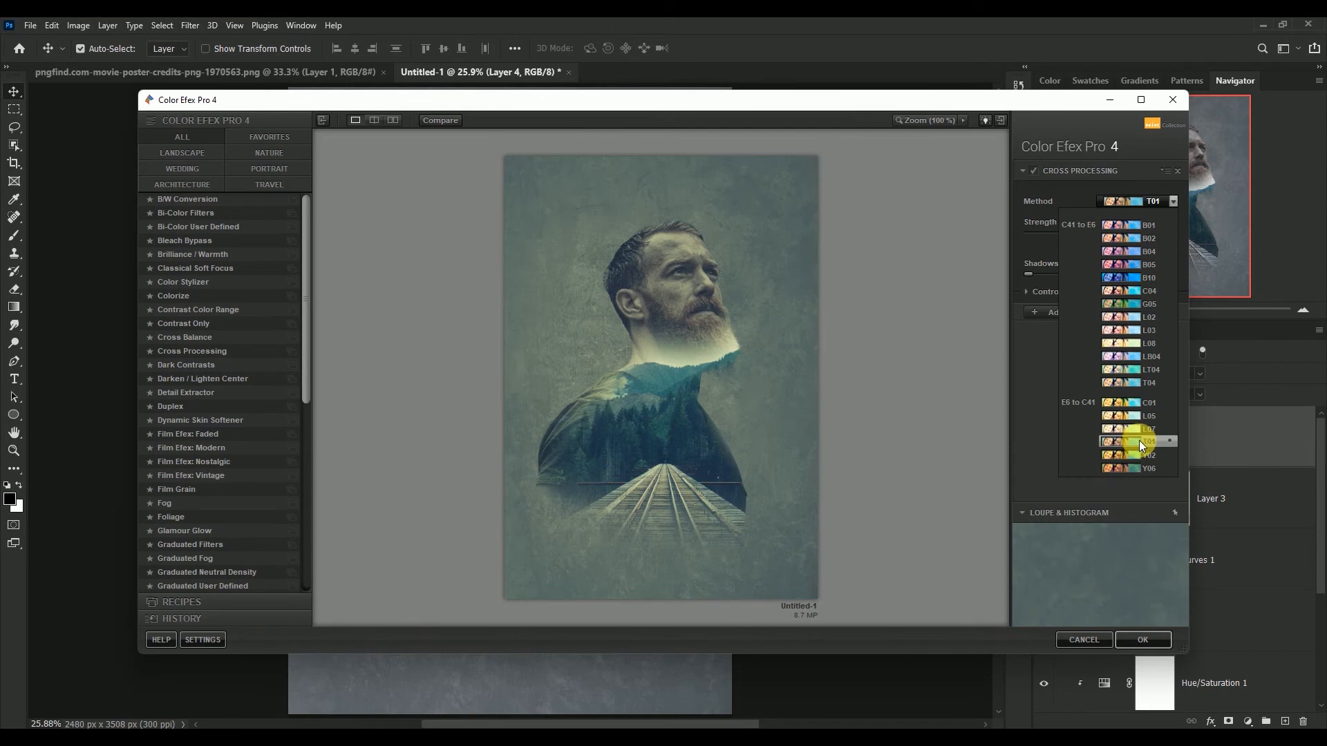
click(1139, 441)
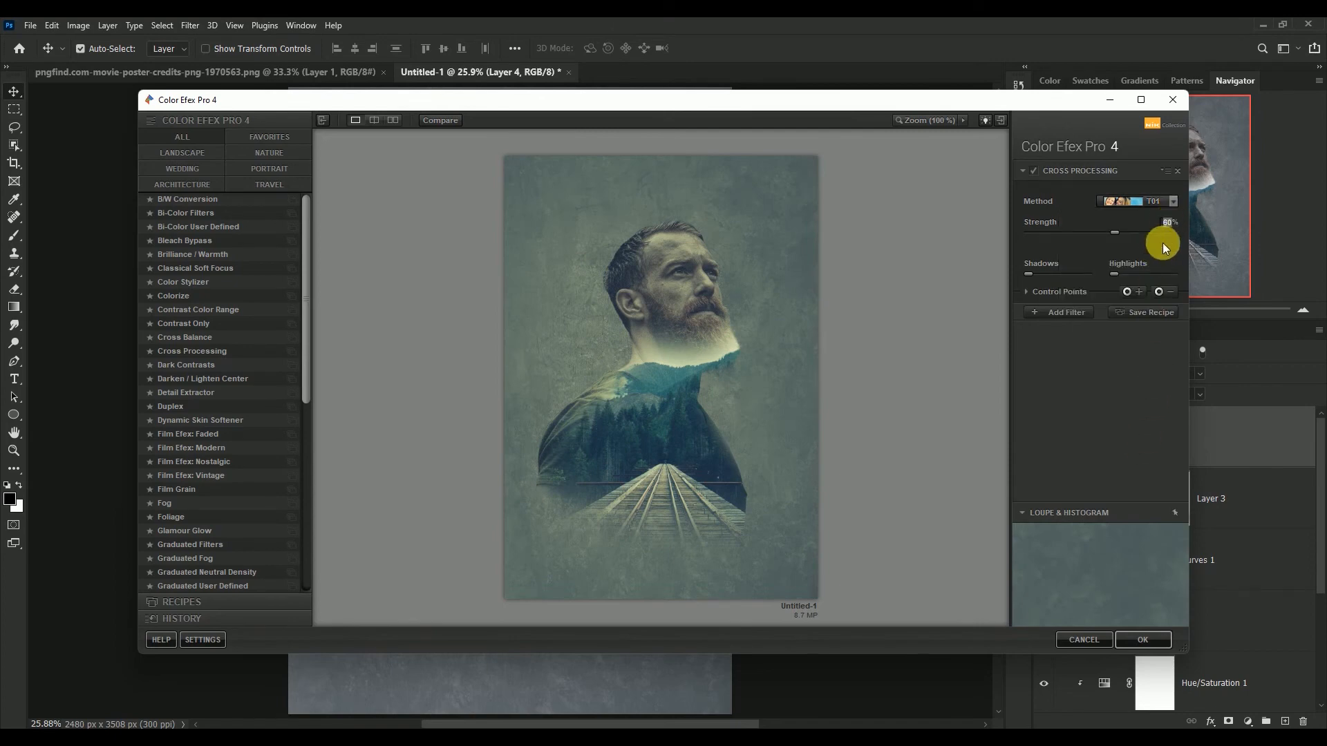
text(50)
Add a Detail Extractor filter at 20%, apply the Color Efex Pro 4 effects, and collapse the layer's smart filter list.
click(1061, 311)
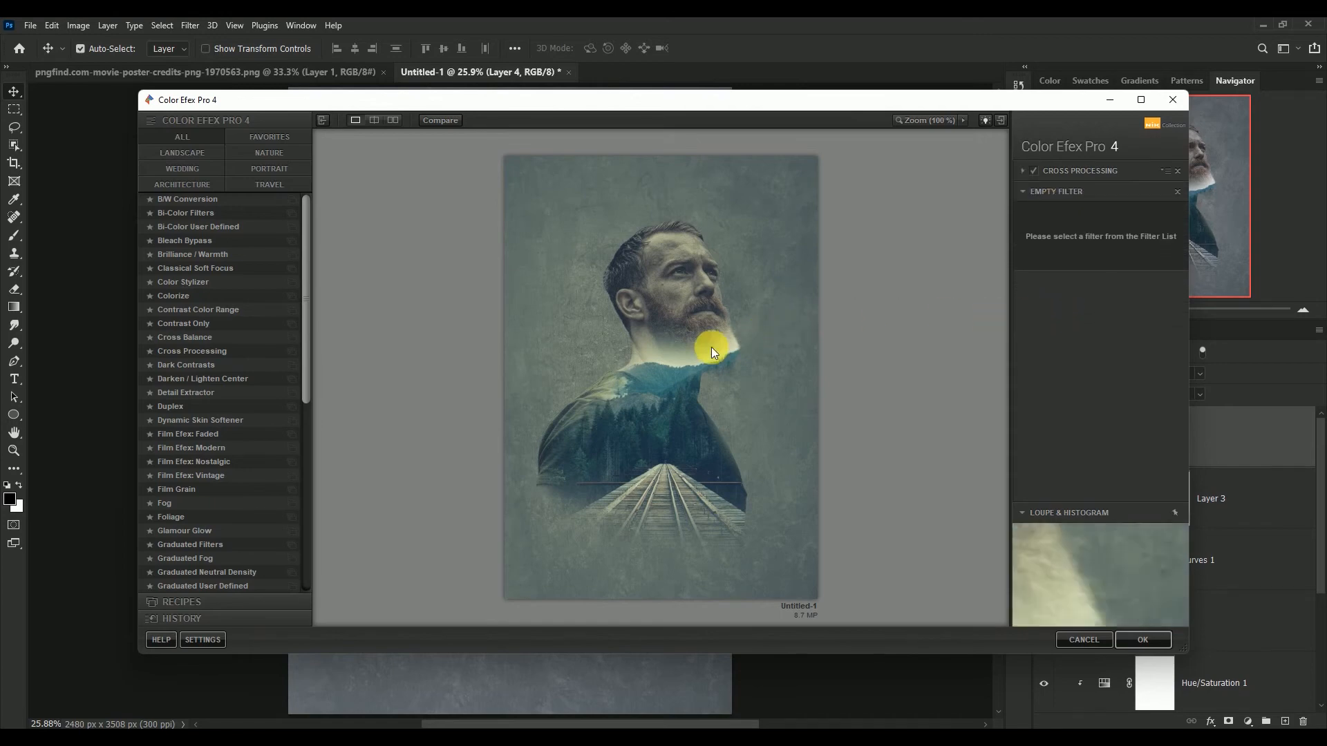
click(190, 393)
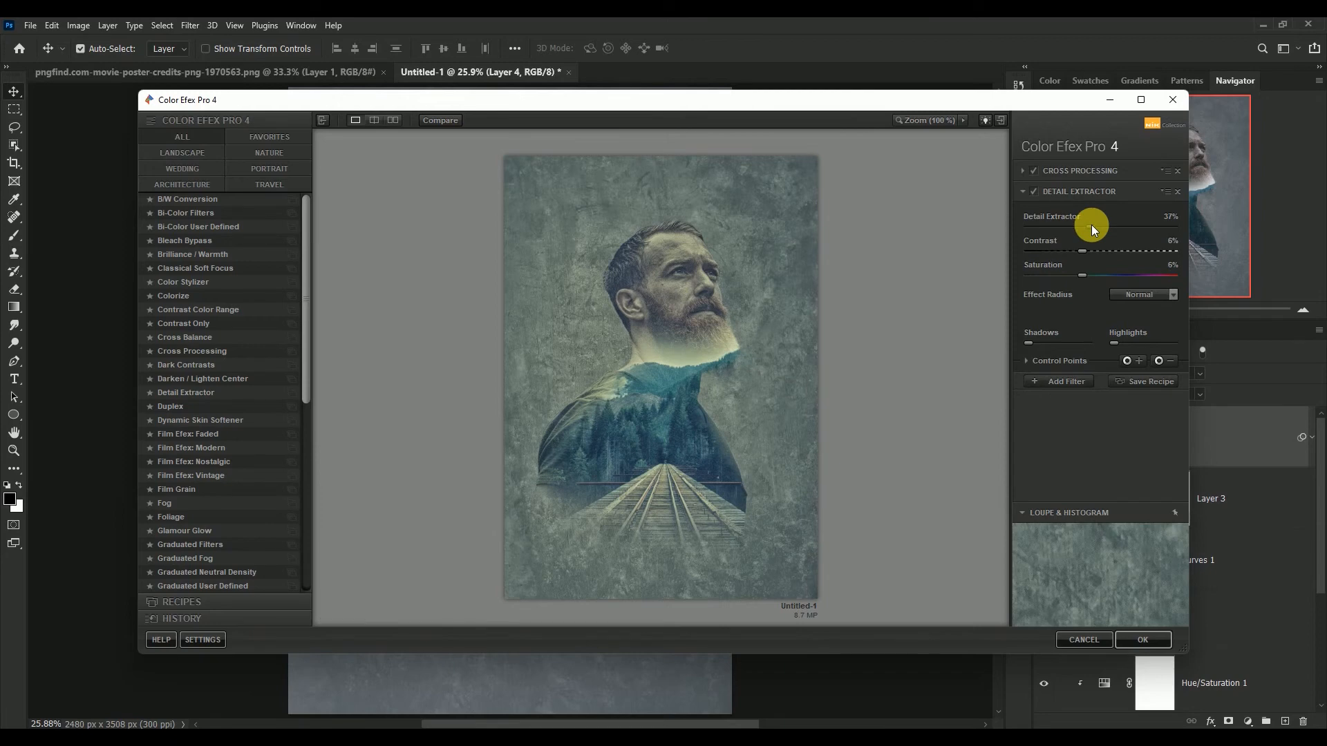
drag(1074, 226, 1070, 231)
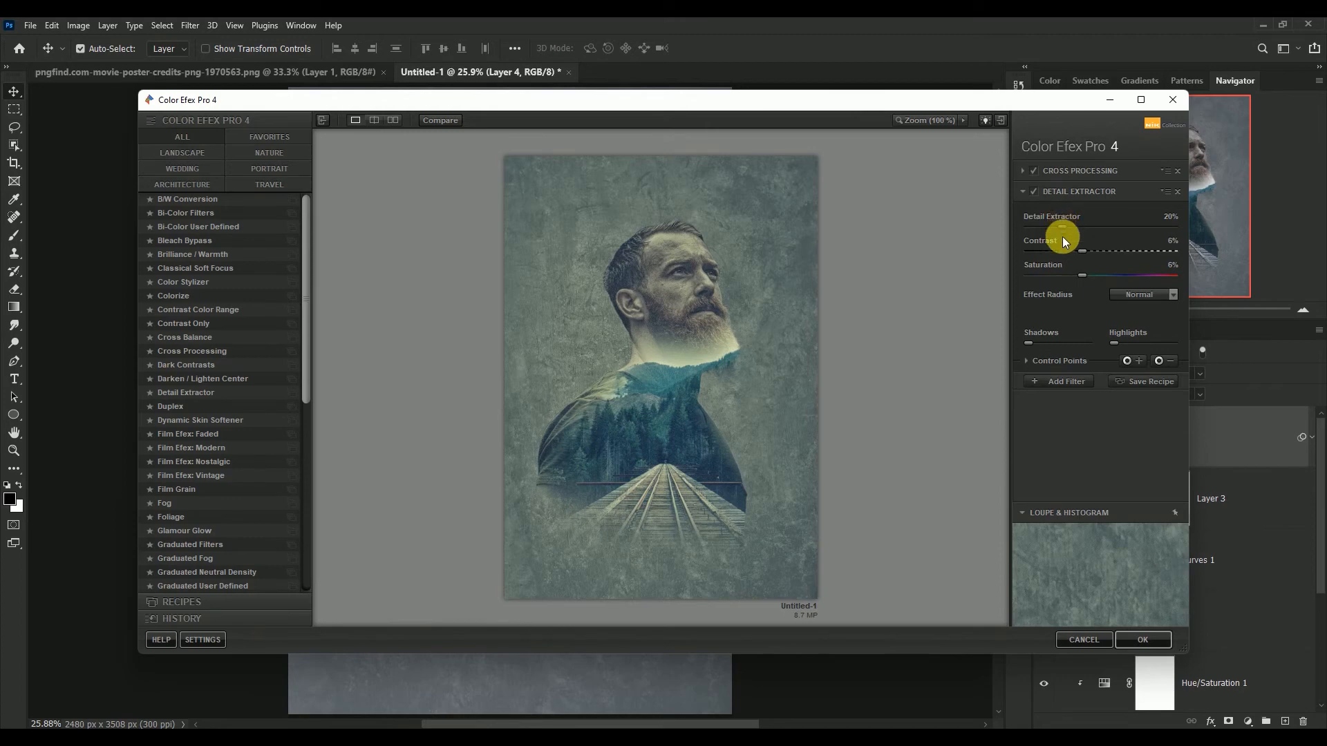
click(1061, 380)
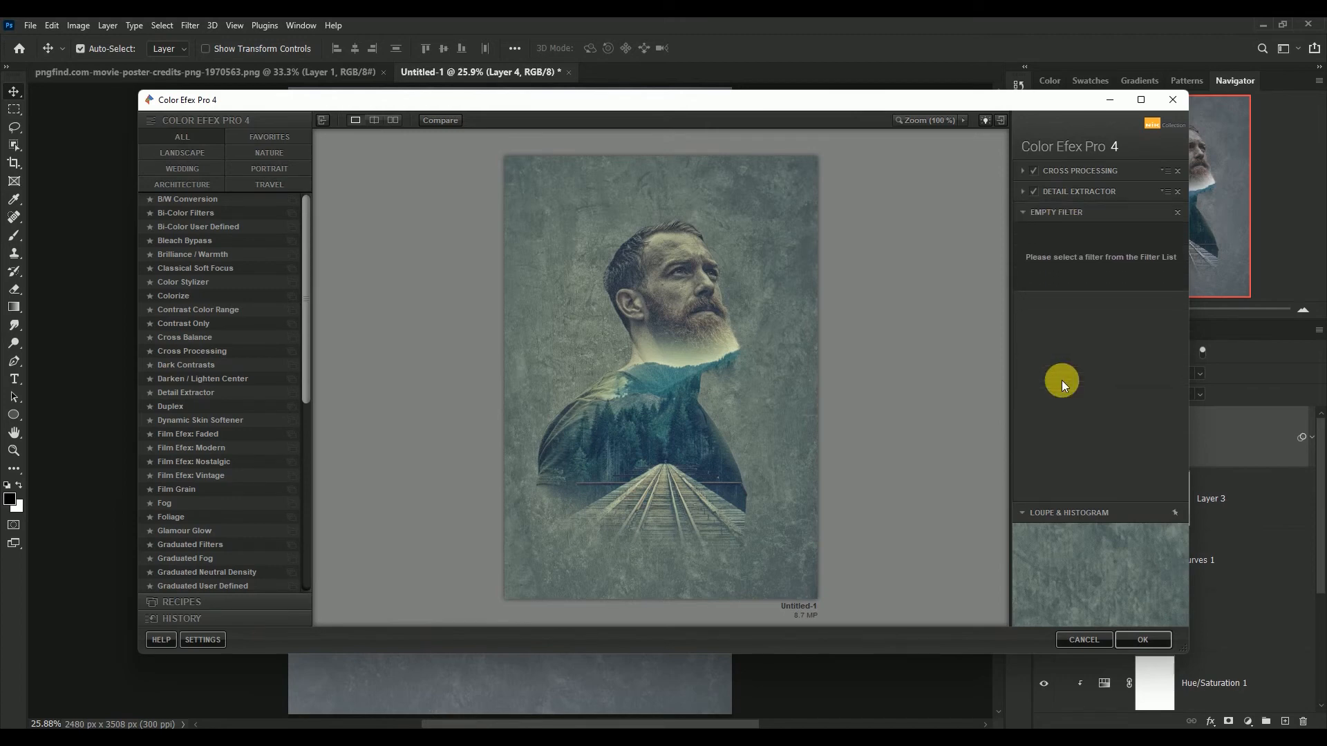
click(1128, 638)
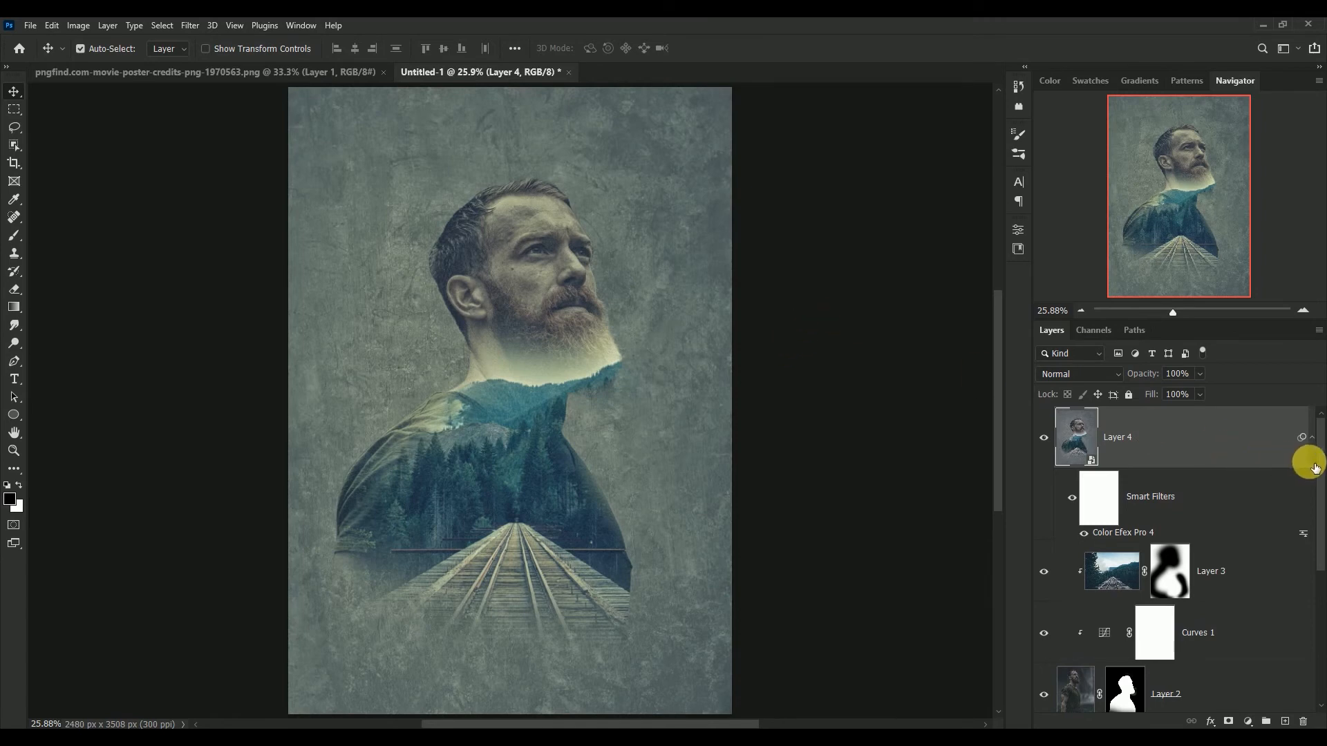
click(1311, 441)
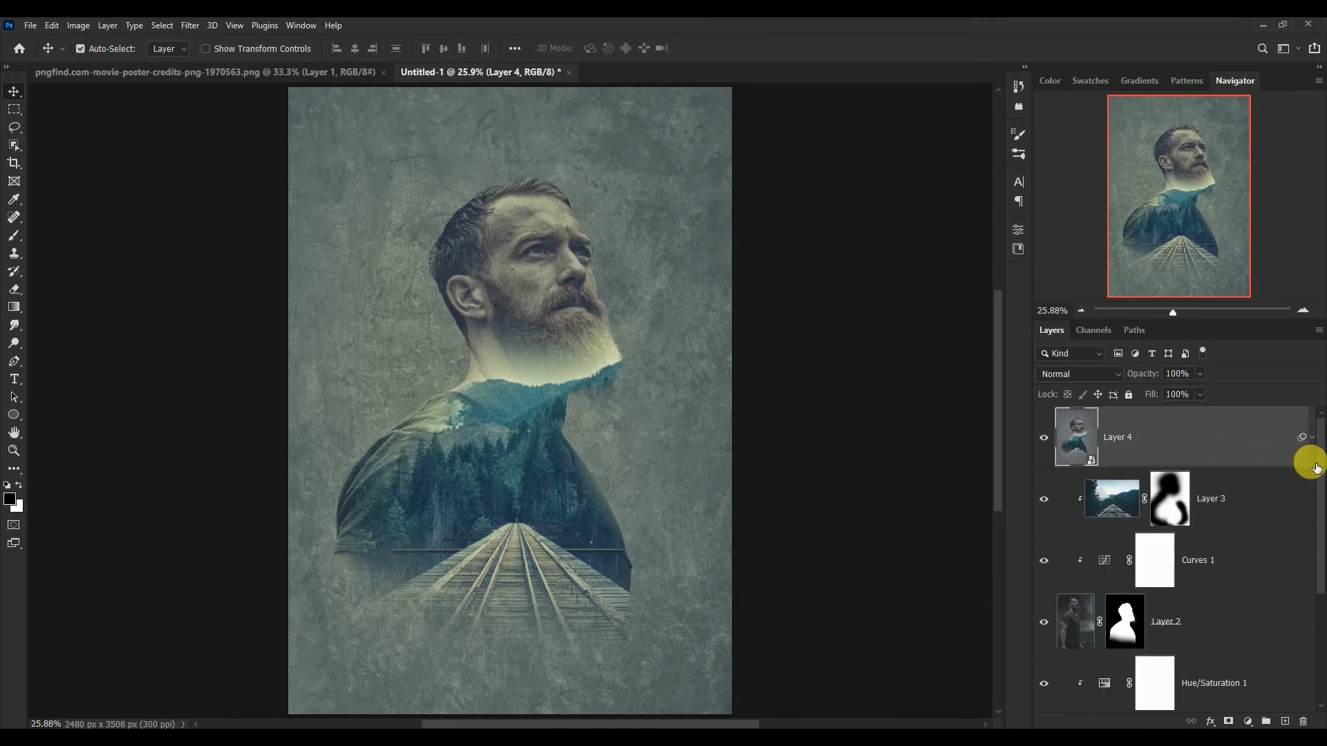
Copy the credits block from the movie-poster-credits PNG into the Untitled-1 document as the uppermost layer.
click(210, 77)
drag(373, 461, 473, 481)
key(ctrl)
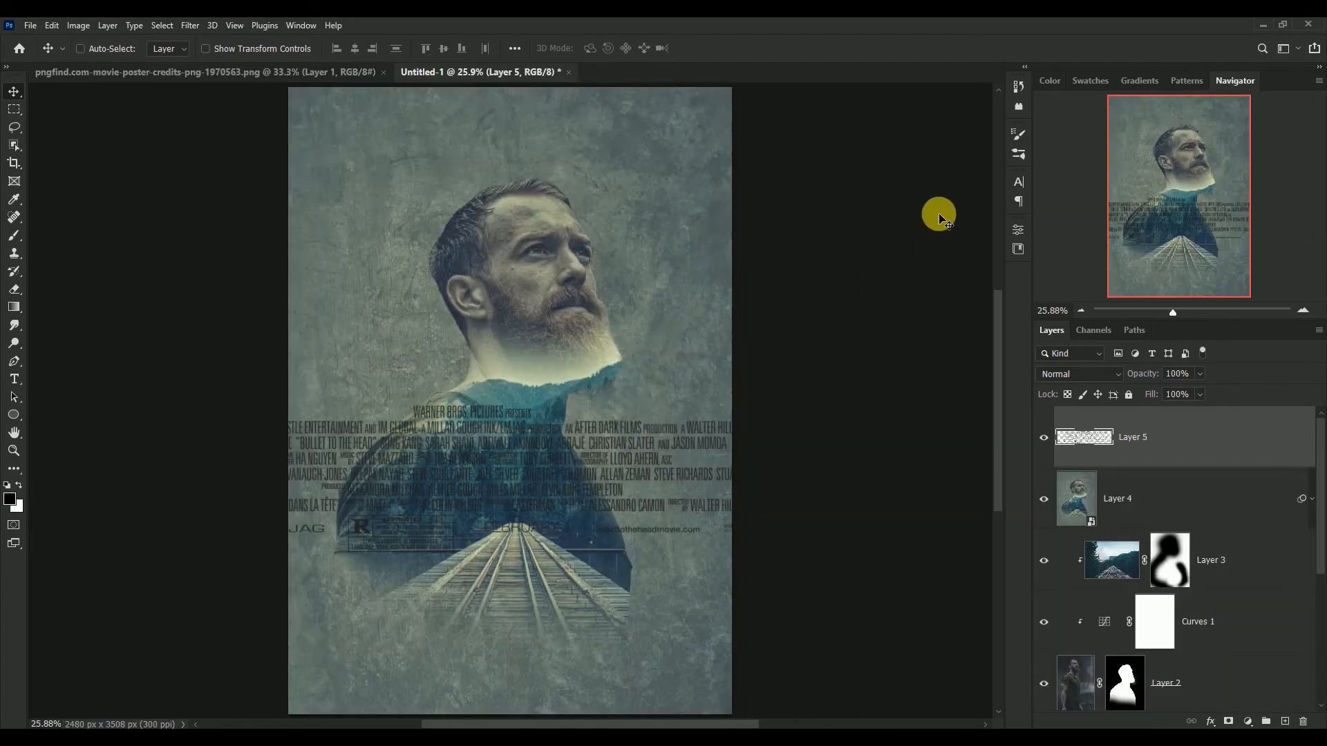
Scale the credits block to 56.77% and place it centred along the poster's lower edge.
key(ctrl+t)
drag(805, 554, 519, 486)
drag(445, 438, 607, 652)
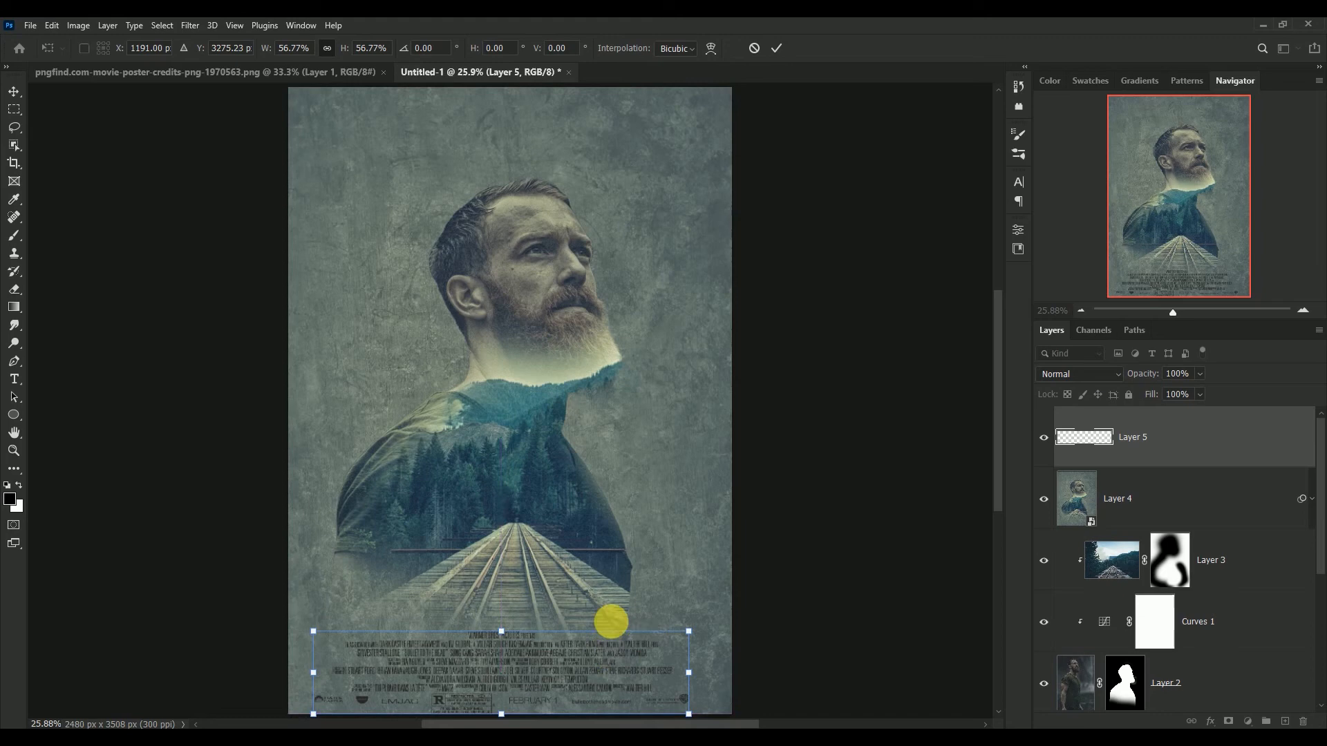
click(777, 48)
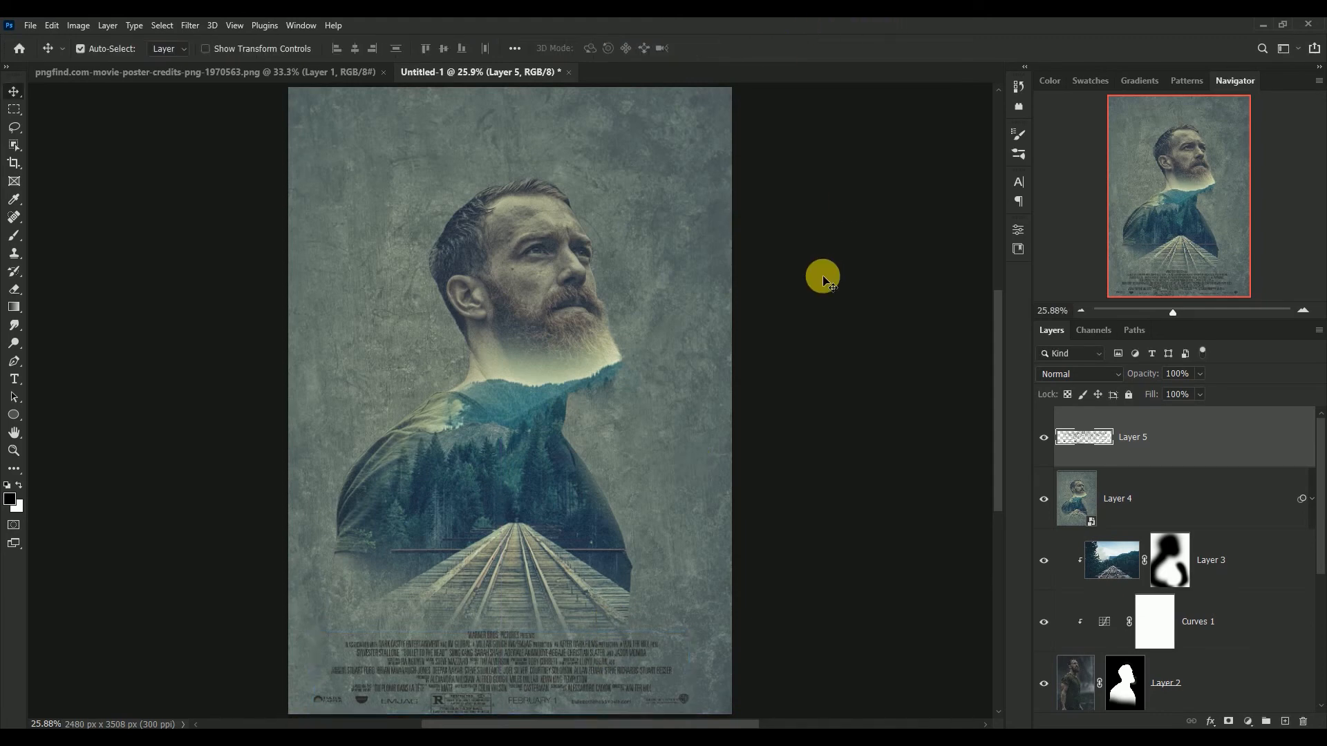
Apply a white Color Overlay at 100% opacity to the credits layer and close the credits source file.
double_click(1263, 440)
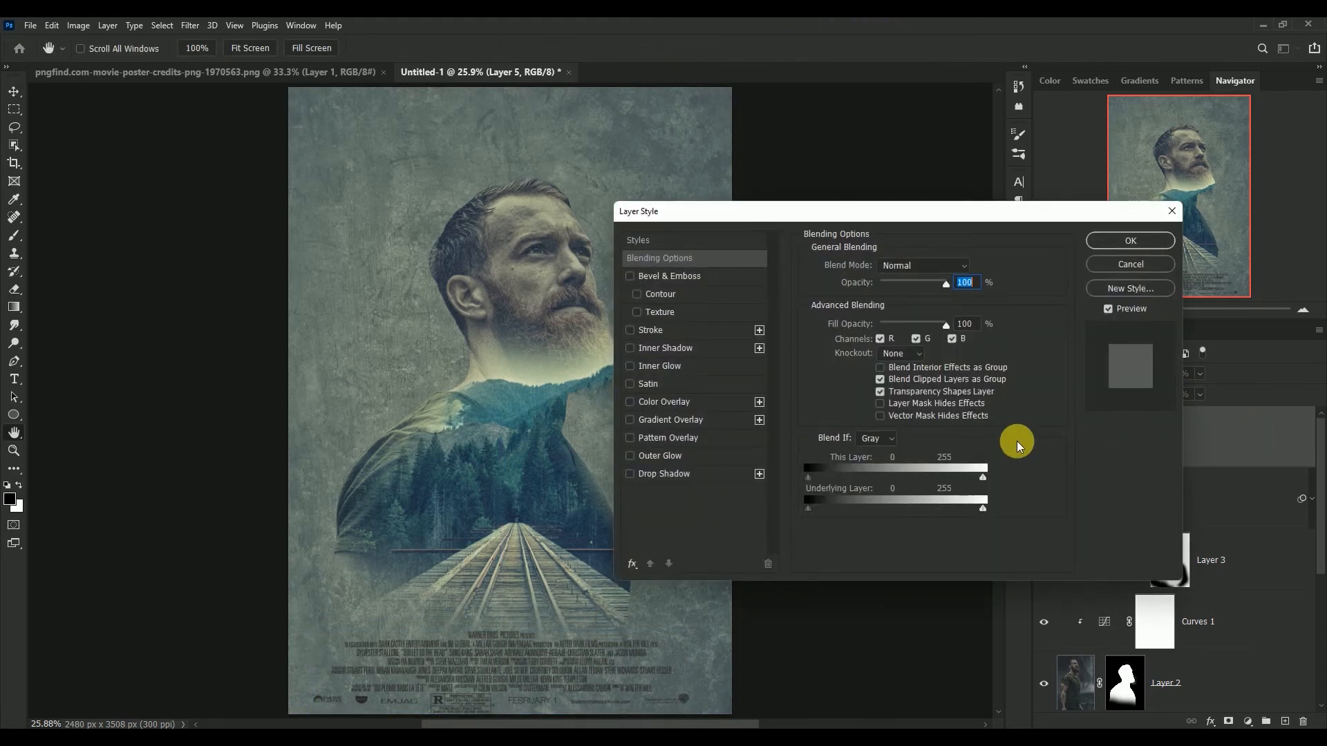
click(671, 405)
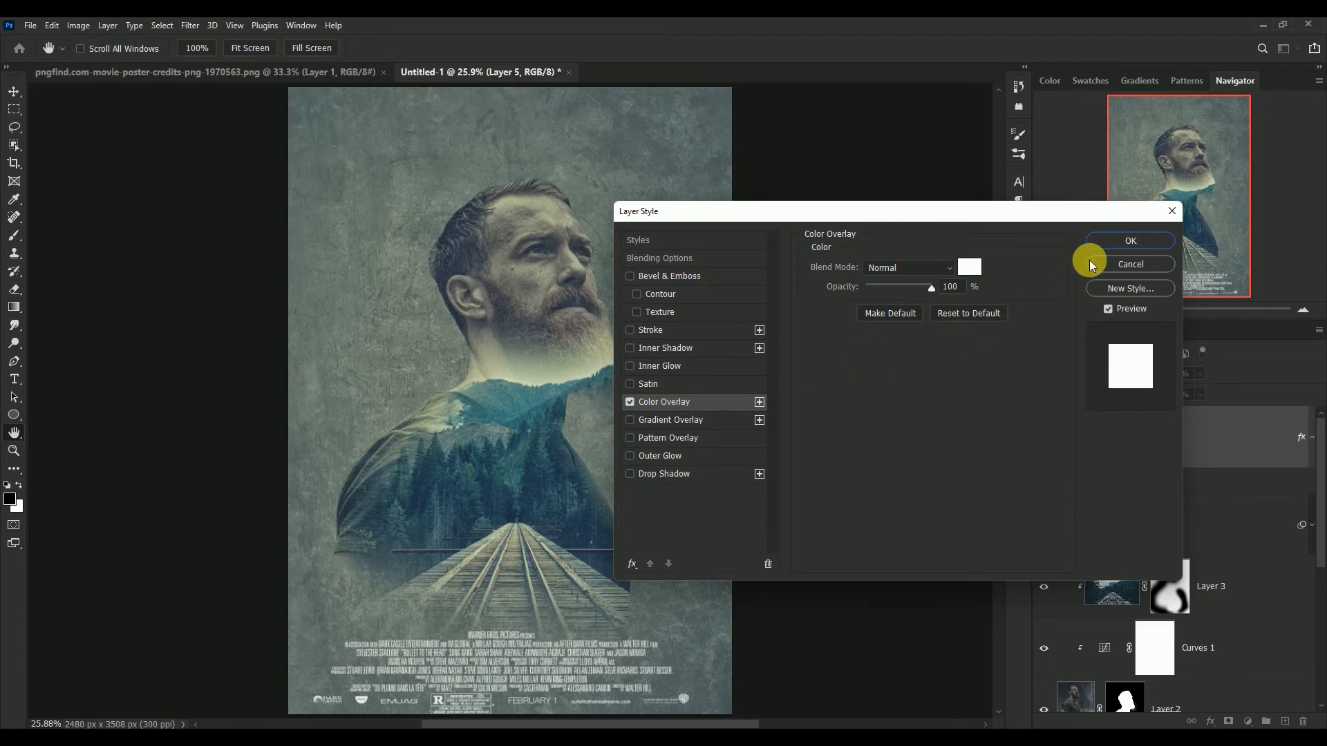
click(1104, 239)
click(1312, 437)
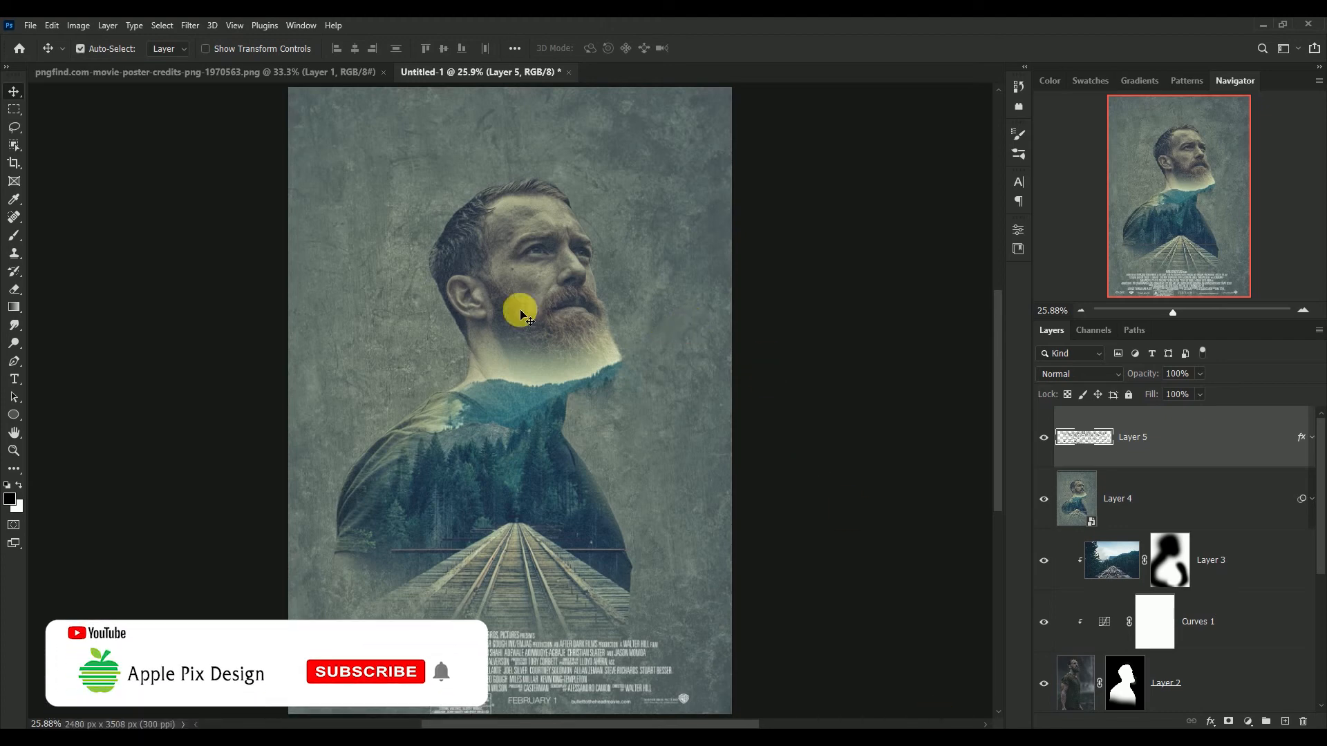
click(175, 73)
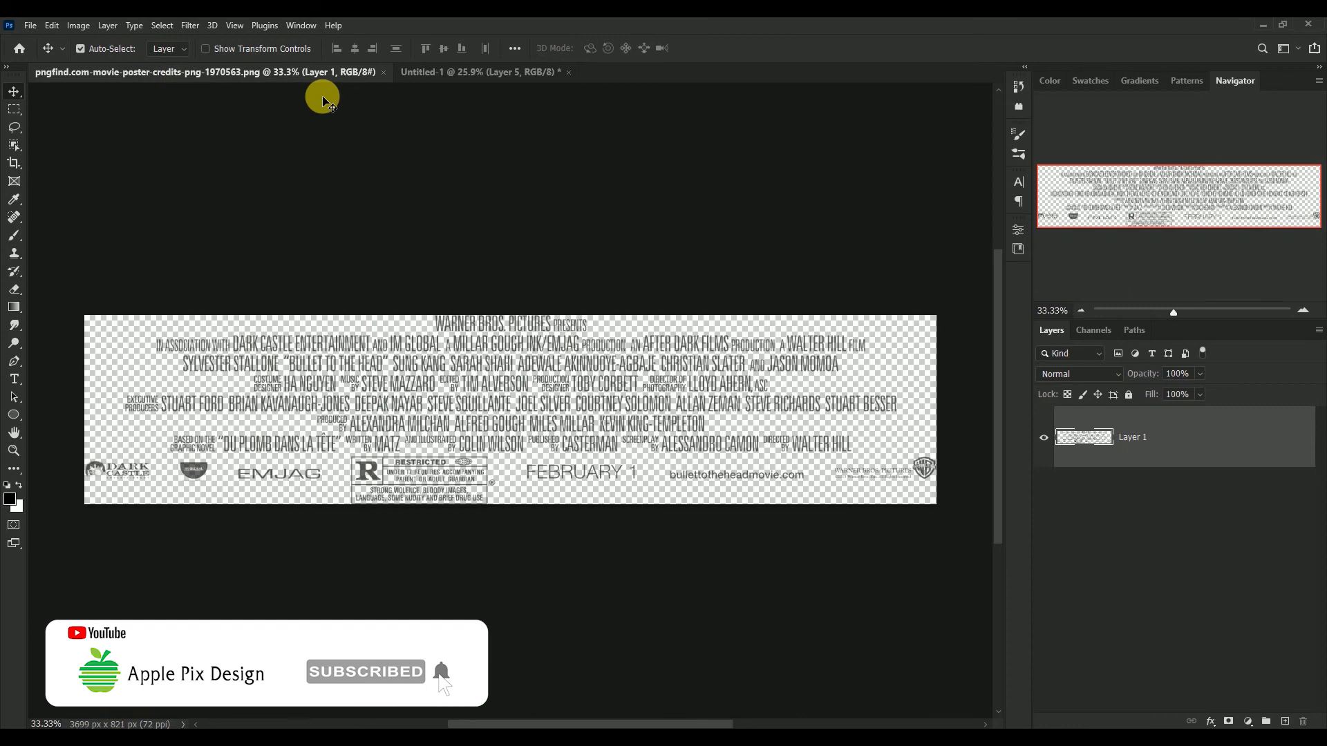
click(385, 73)
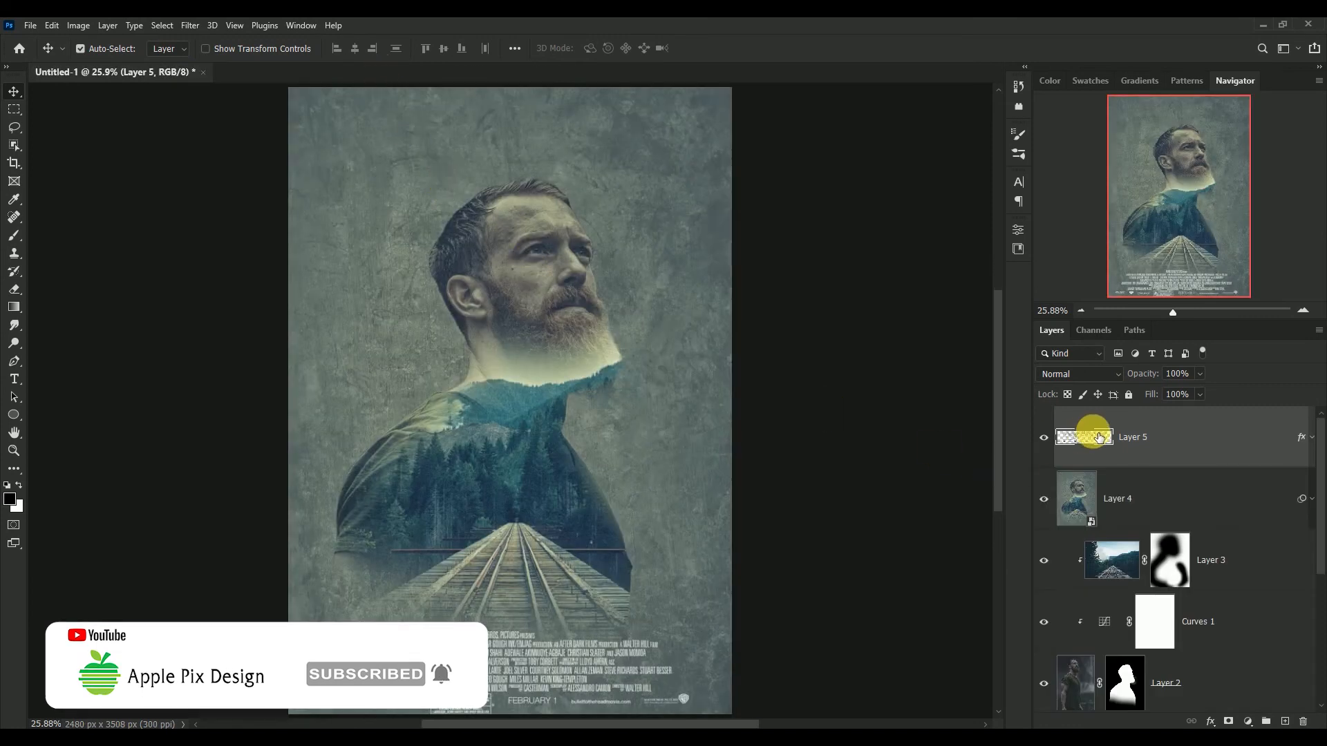
Add the white text "THE" in BigNoodleTitling Regular at 60 pt and move it just above the railway tracks.
click(14, 379)
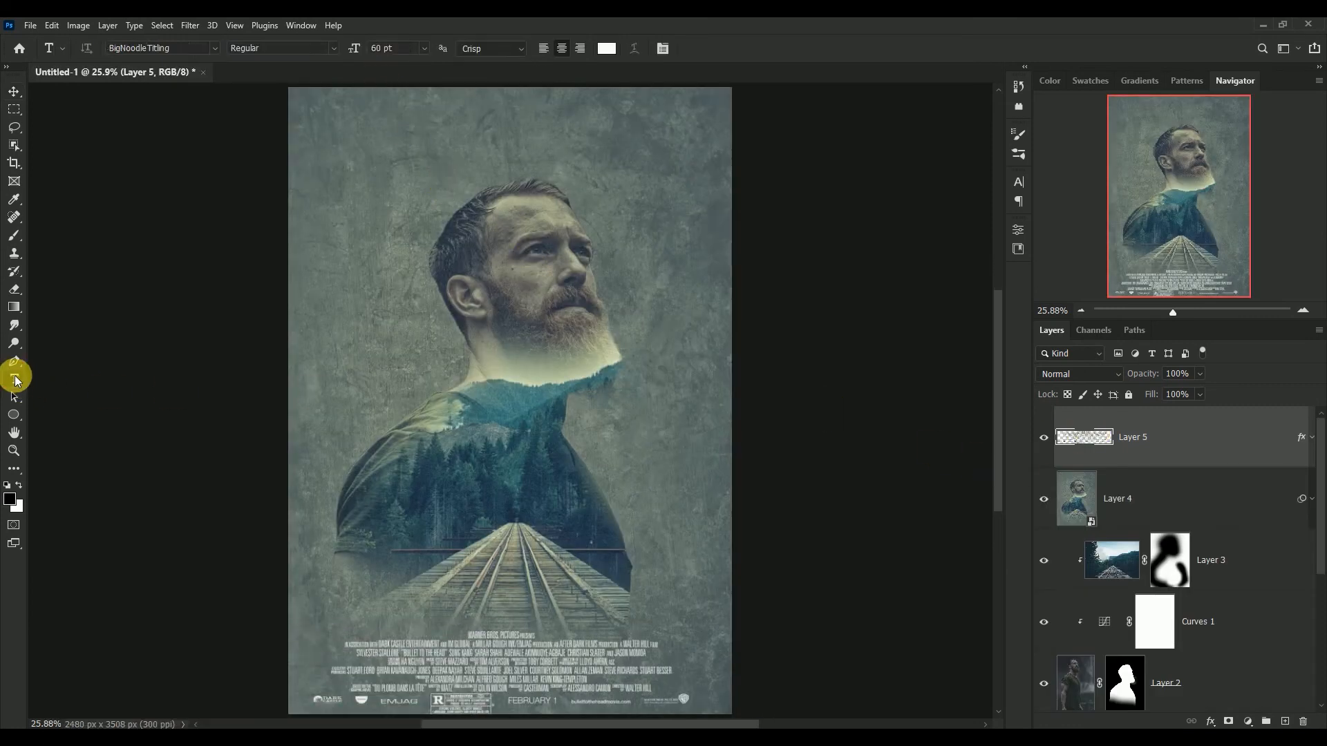
click(460, 362)
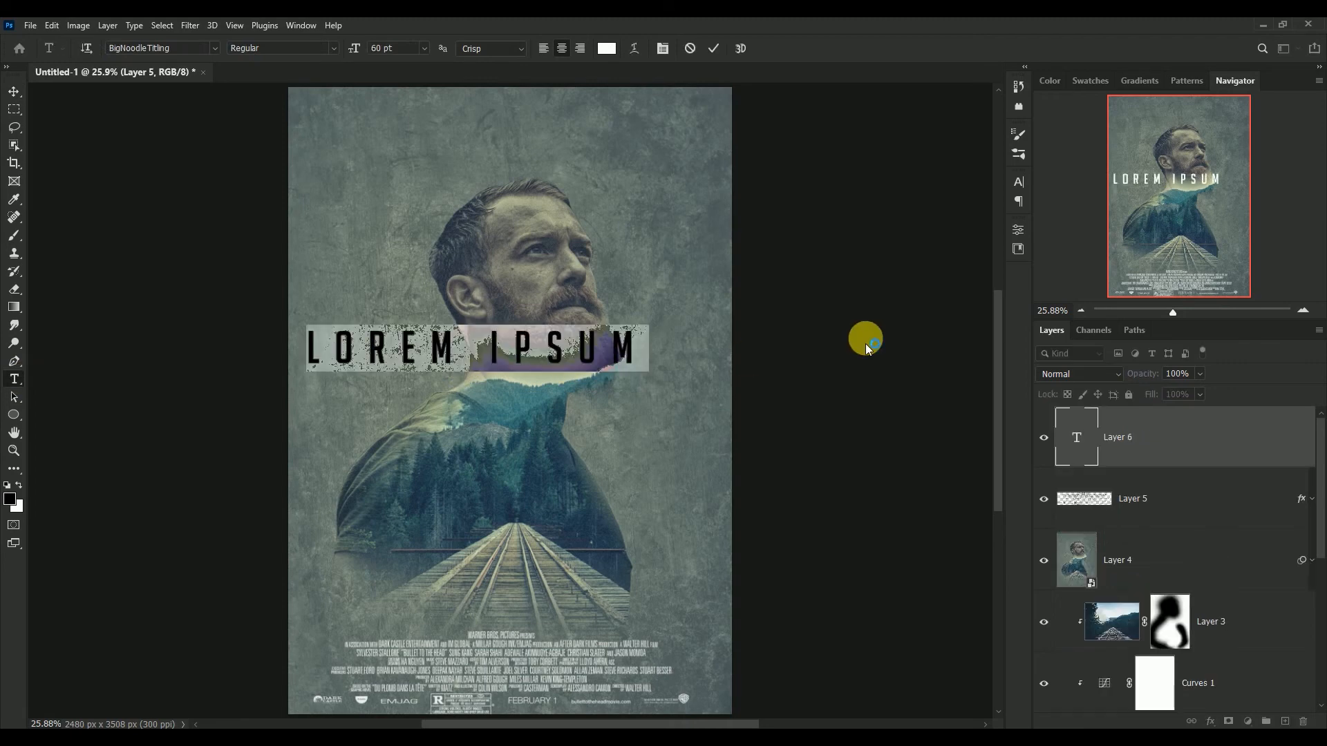
text(TH)
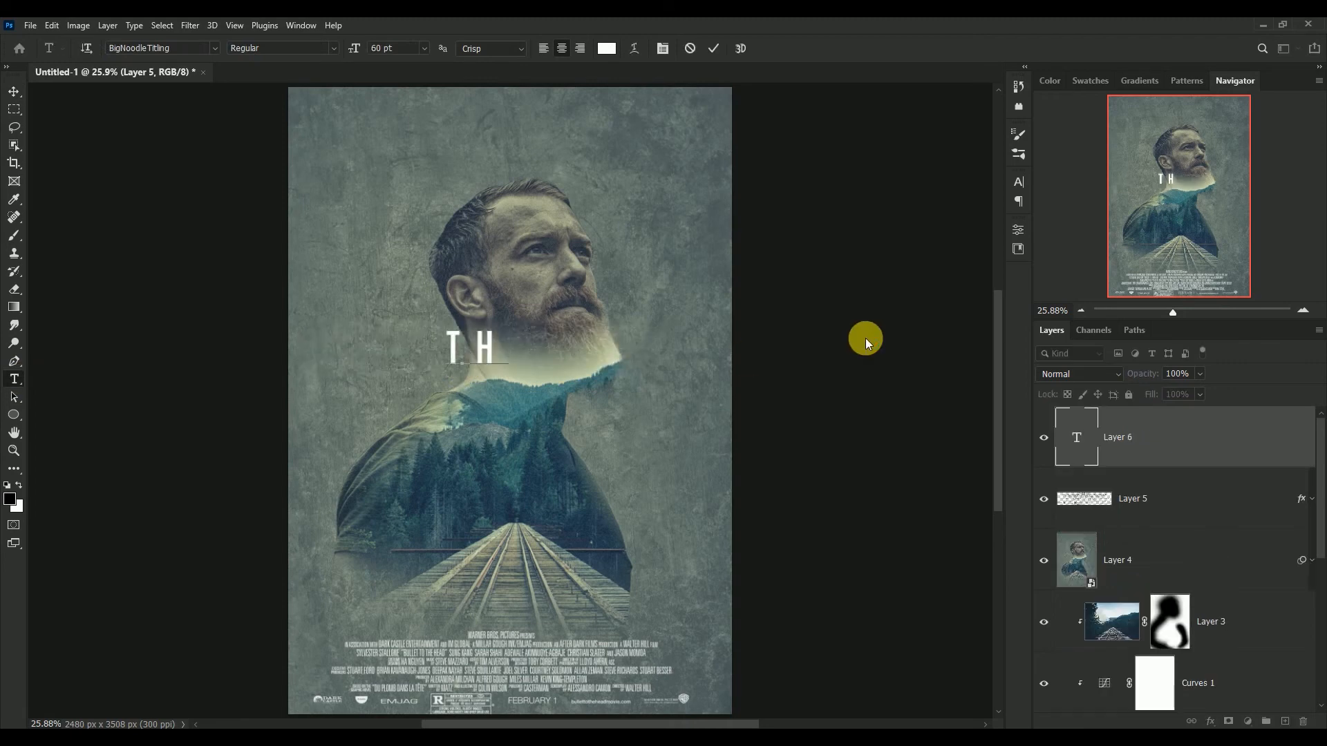
text(E)
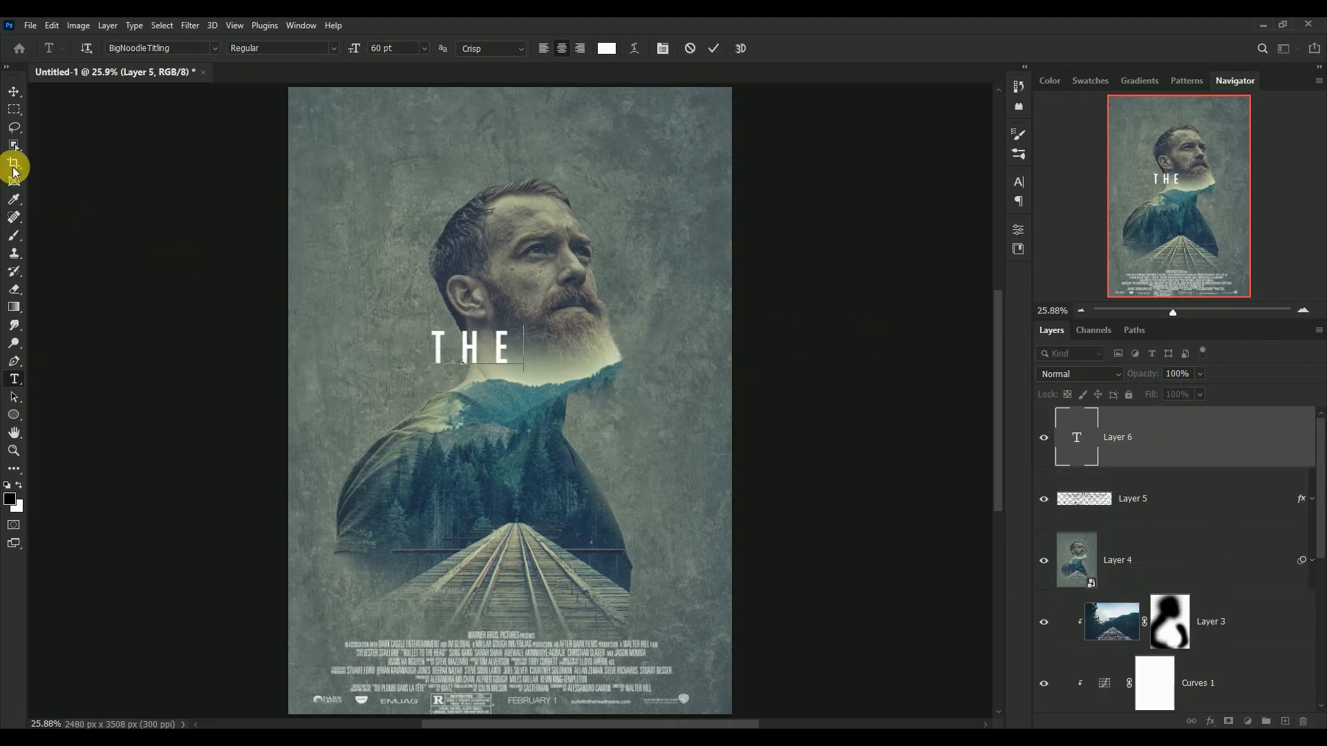
click(13, 91)
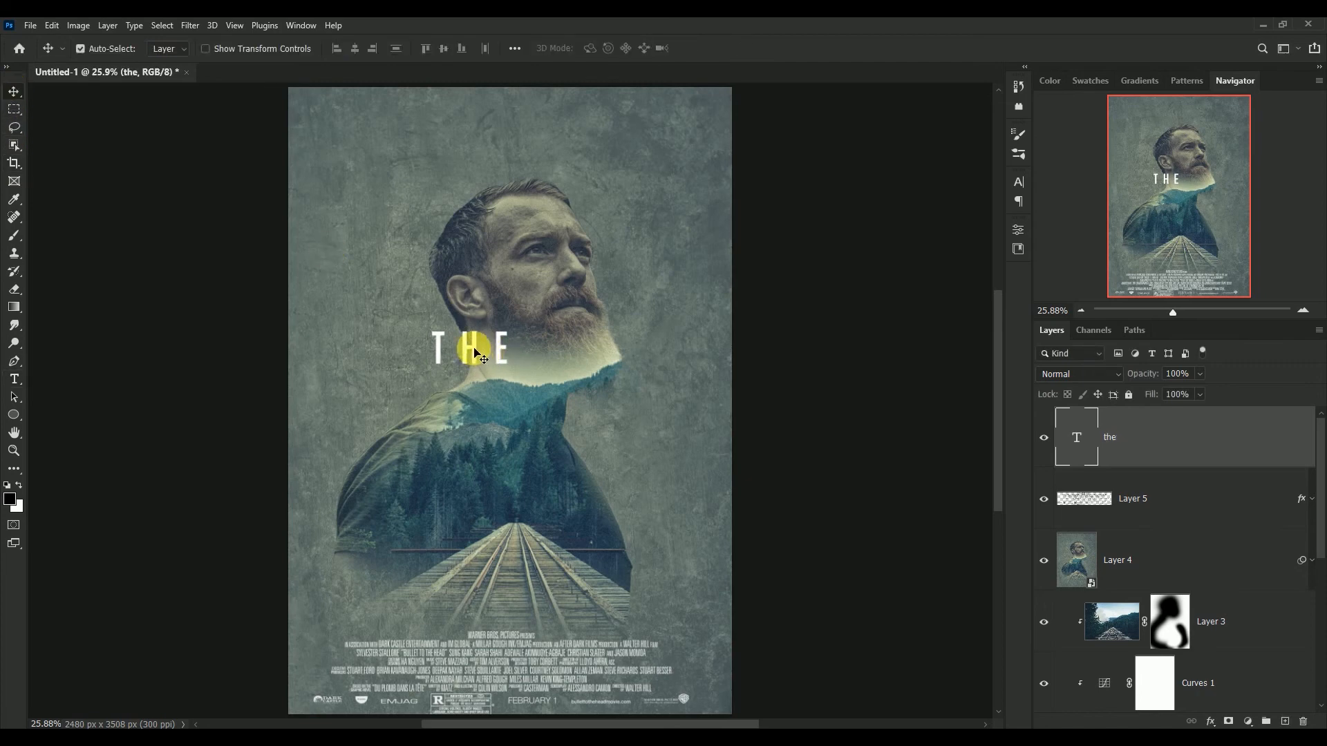
drag(475, 351, 470, 525)
Duplicate the "THE" text, change the copy to "TRIP", and place it just below "THE", offset slightly to the right.
drag(532, 571, 537, 577)
double_click(536, 577)
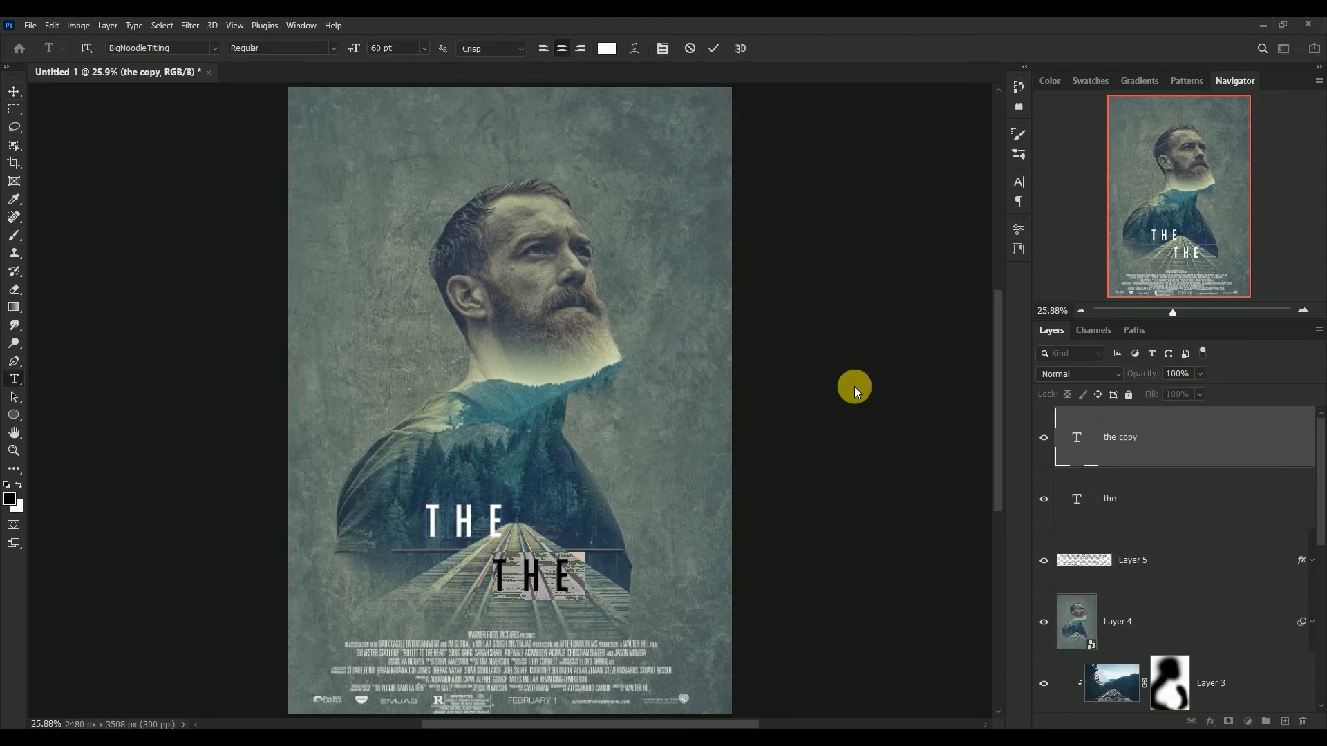
text(TRIP)
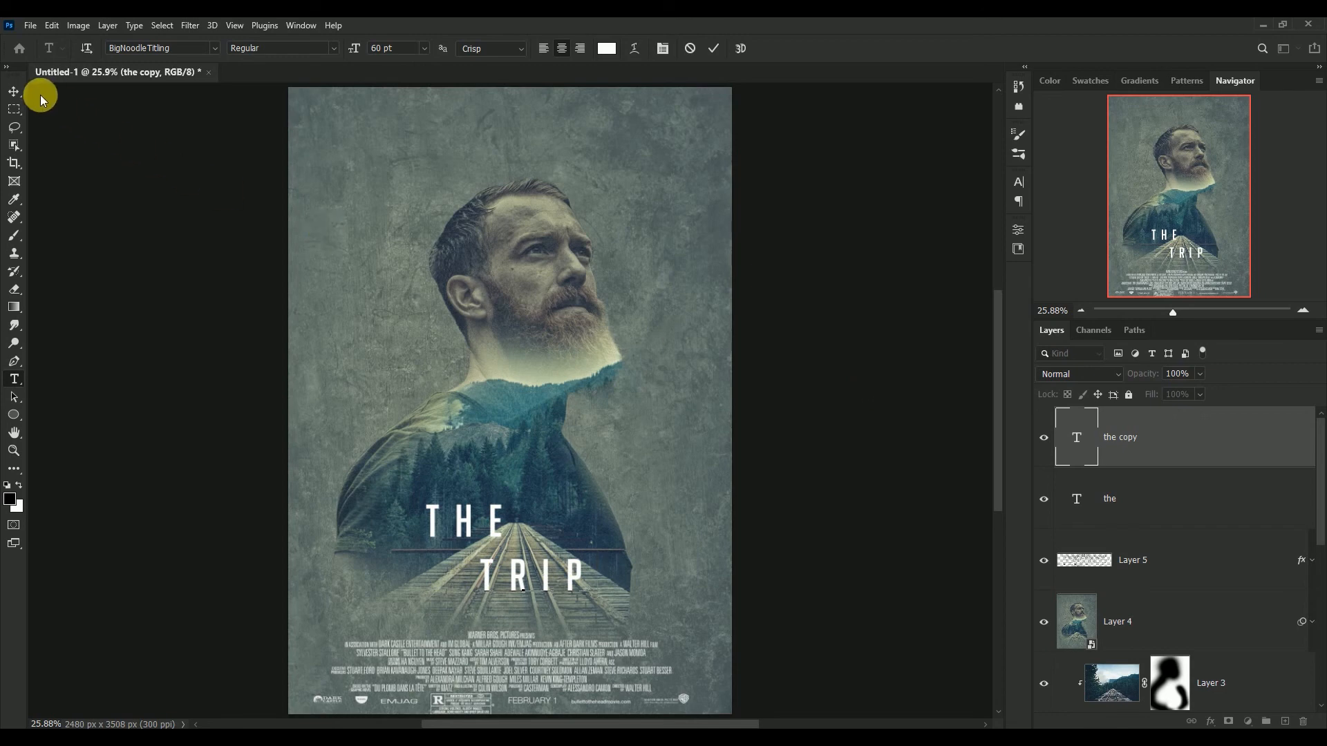
click(13, 91)
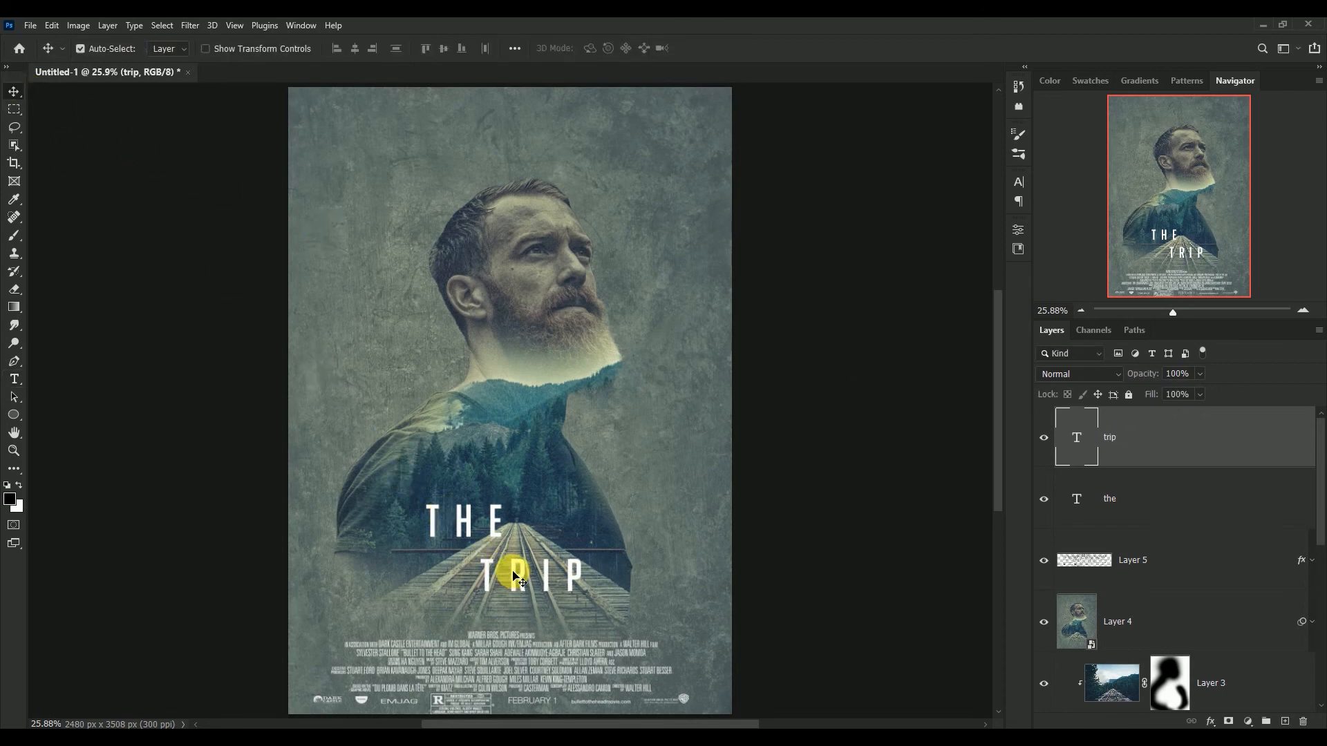
drag(515, 577, 495, 566)
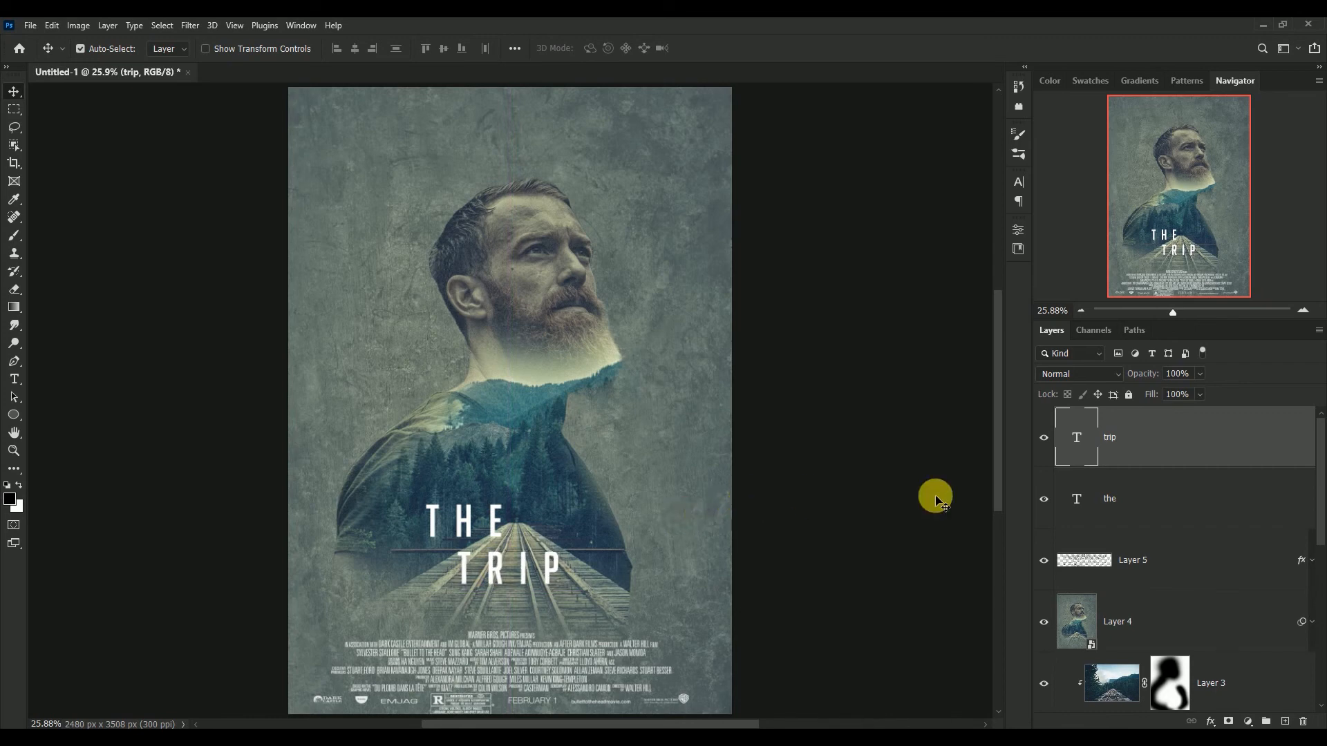
Scale the "THE" and "TRIP" text layers together to 119.84% and shift them slightly left over the tracks.
shift+click(1153, 496)
key(ctrl)
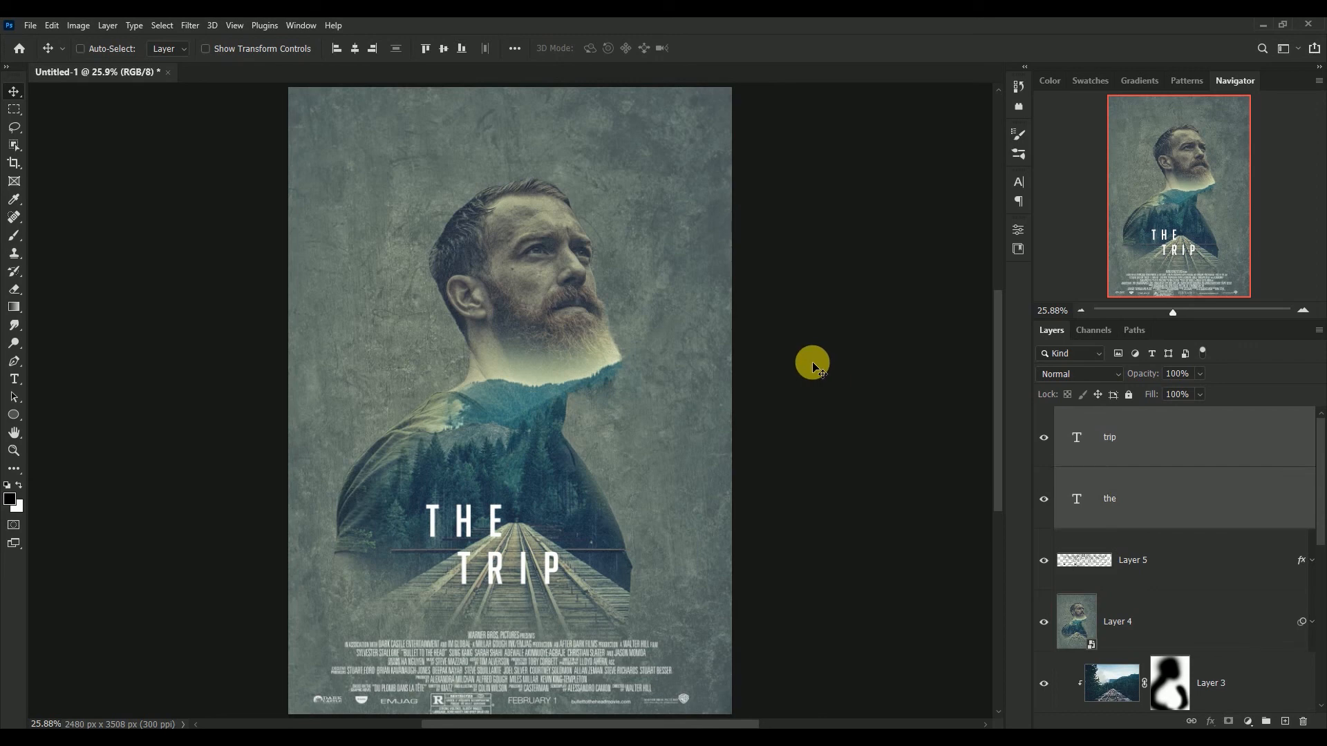
key(ctrl+t)
drag(560, 500, 584, 487)
click(777, 48)
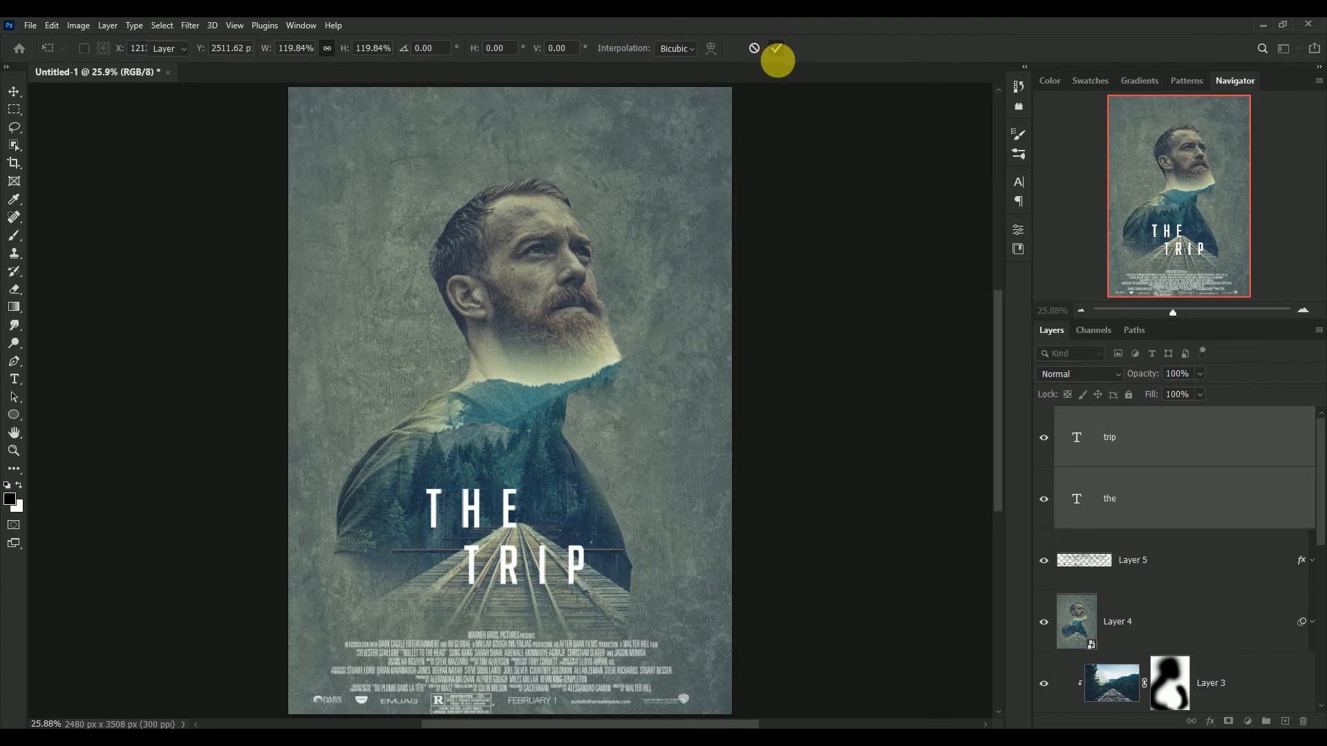
drag(503, 554, 492, 562)
click(836, 401)
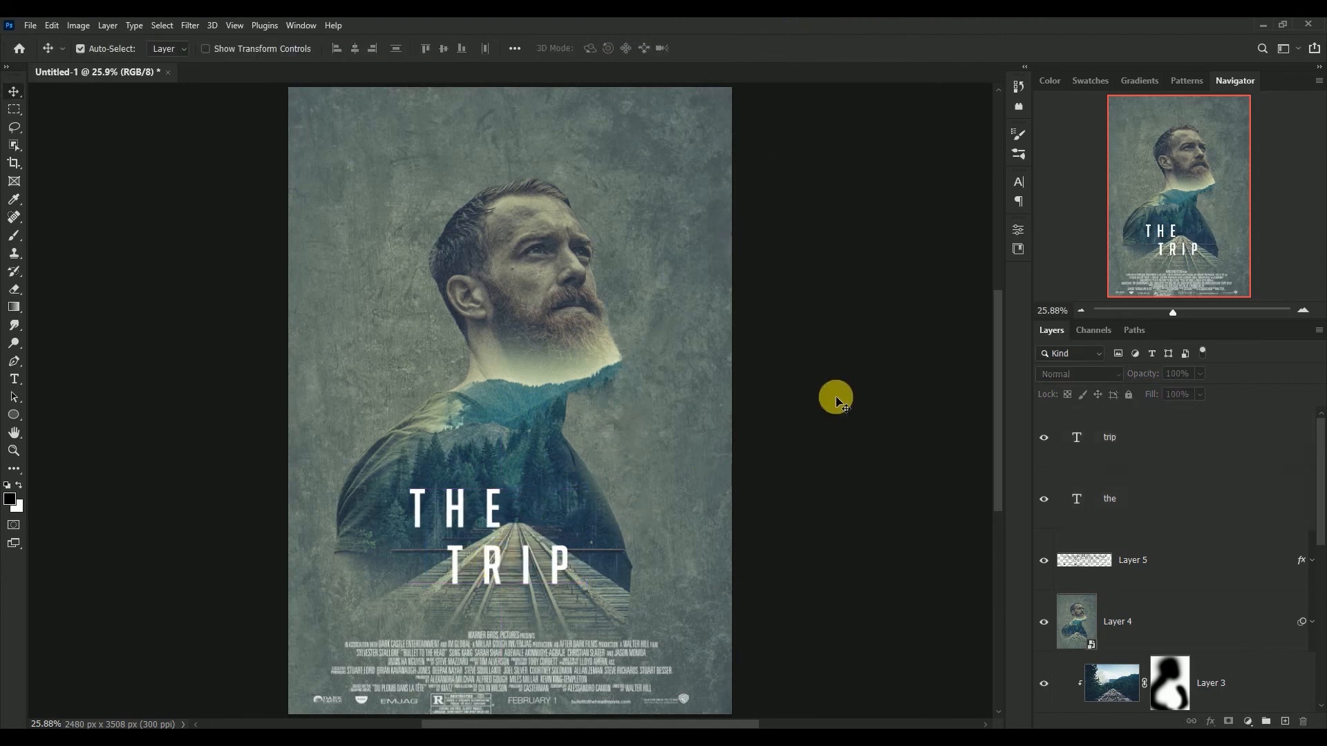
Add a black Drop Shadow to the "the" layer with 70% opacity, 90° angle, 7 px distance, 7% spread and 6 px size.
click(1190, 507)
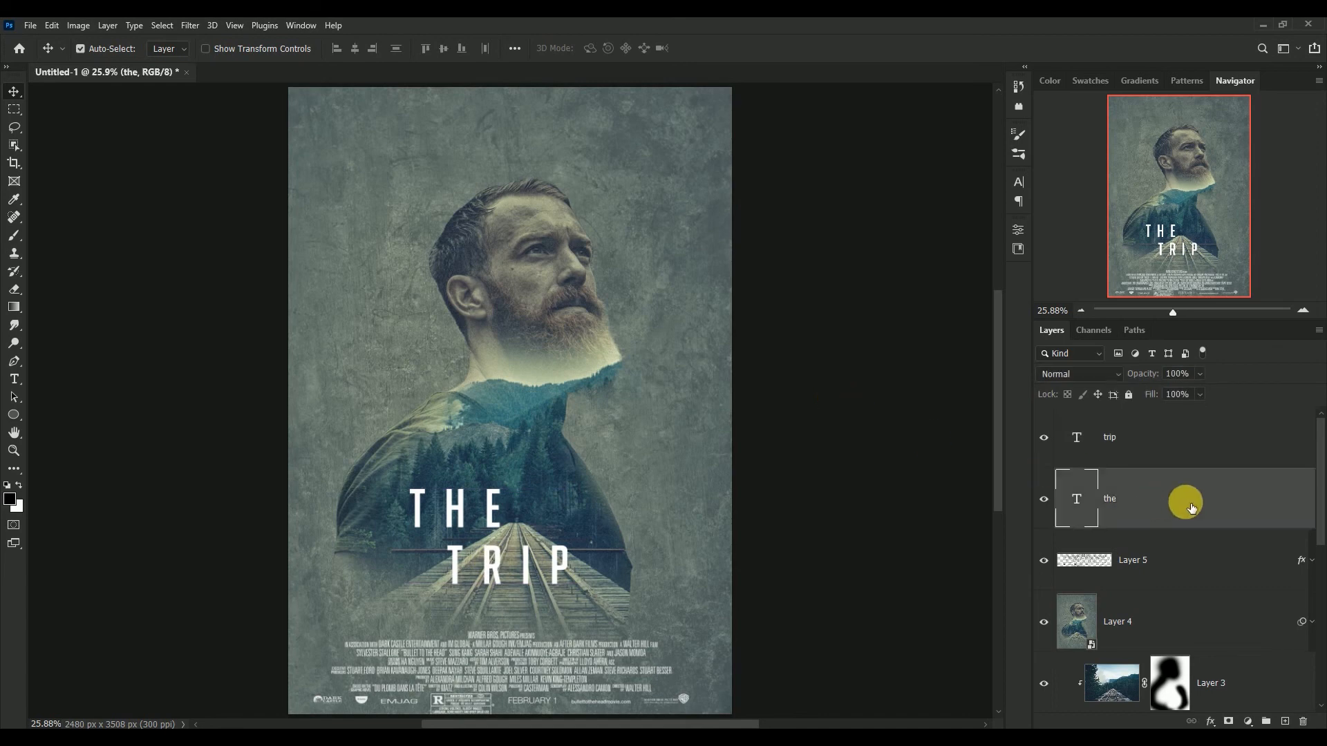
double_click(1193, 506)
click(660, 474)
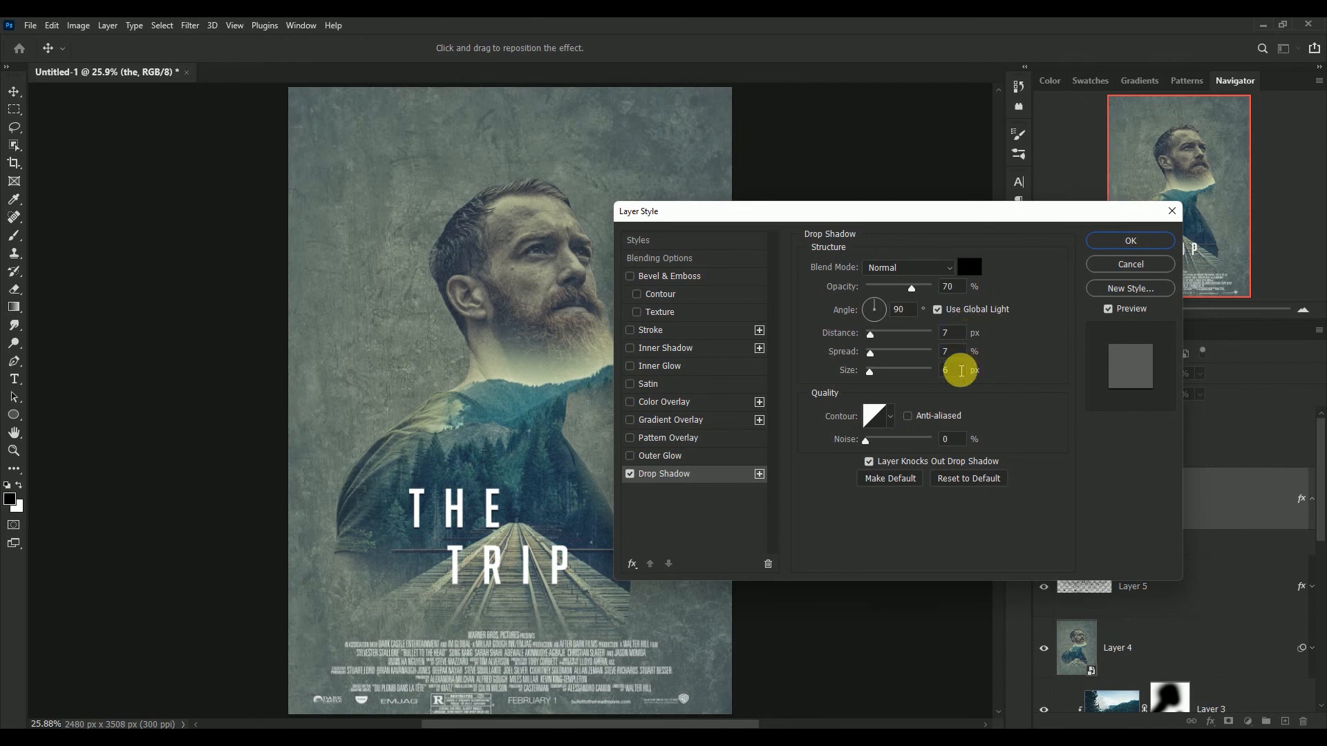
click(1109, 239)
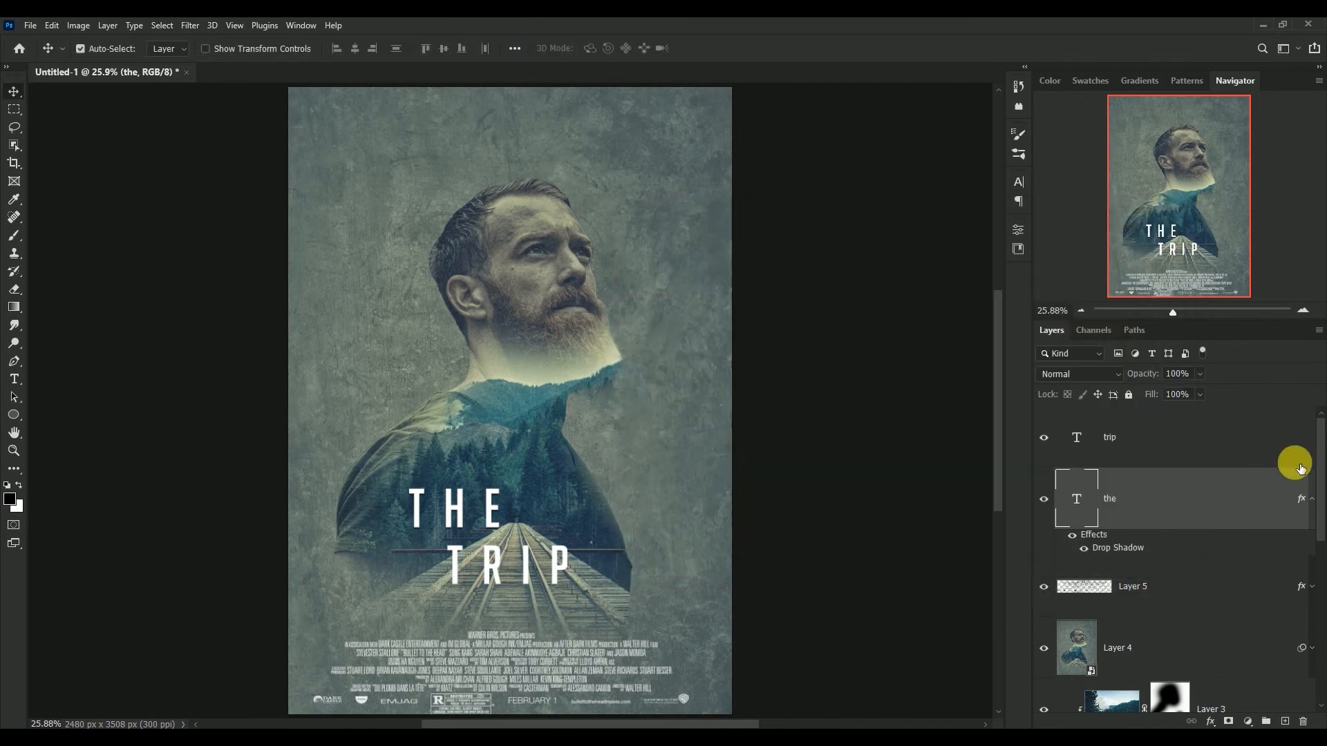
click(1311, 499)
Give the "trip" layer a matching black Drop Shadow at 70% opacity, 90° angle, 7 px distance, 7% spread and 6 px size.
click(1221, 438)
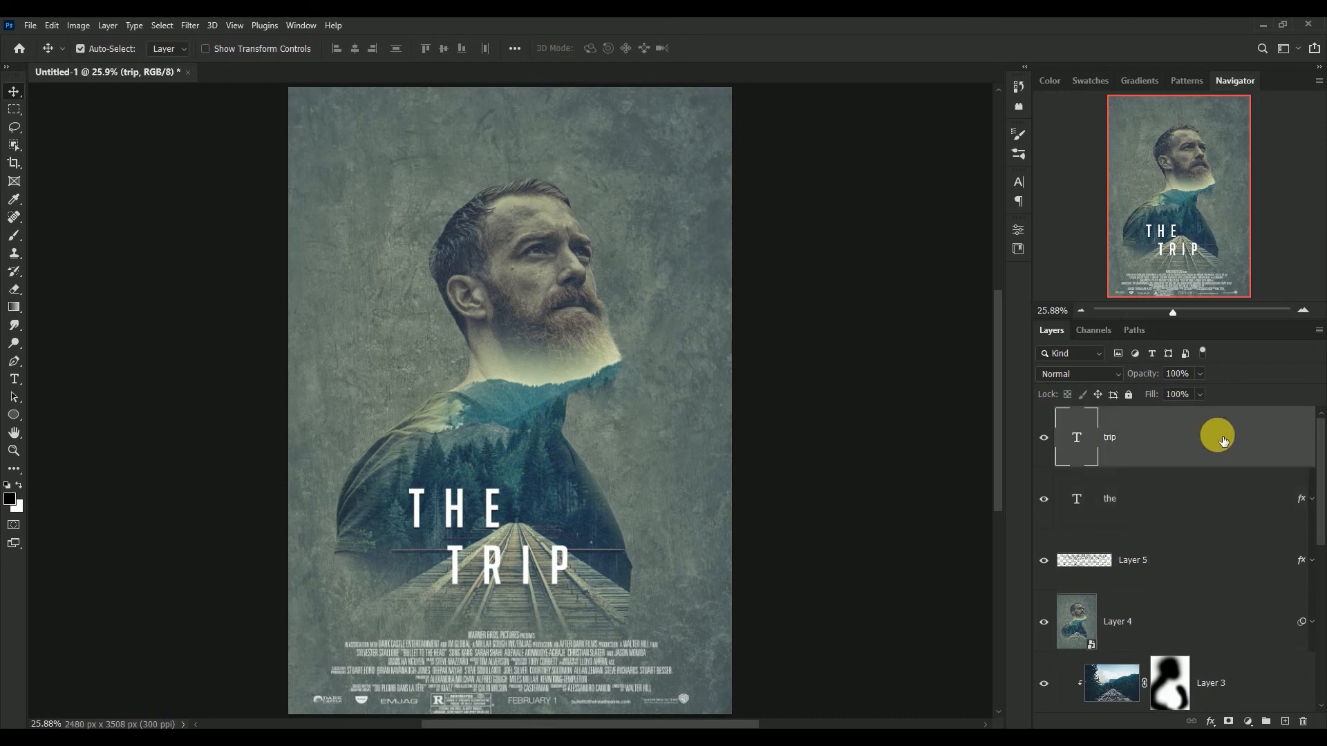
double_click(1221, 438)
click(652, 474)
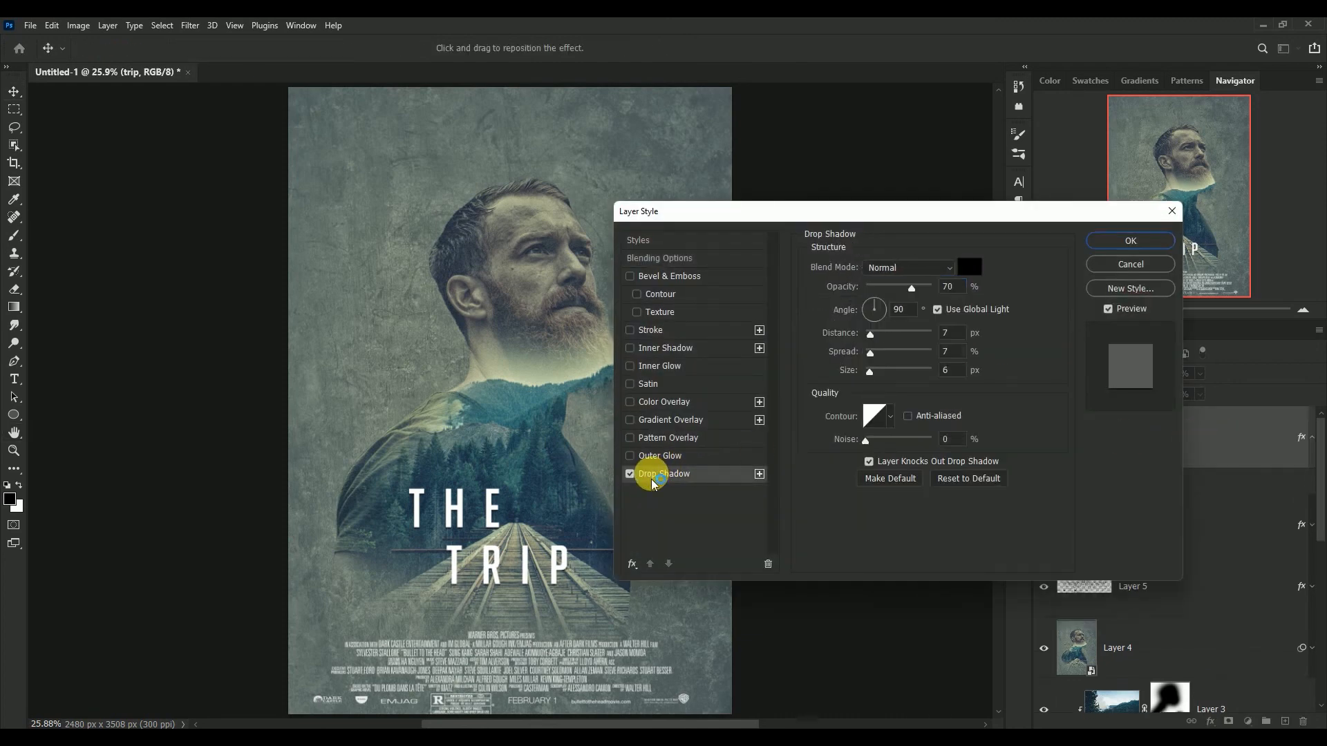
click(1102, 243)
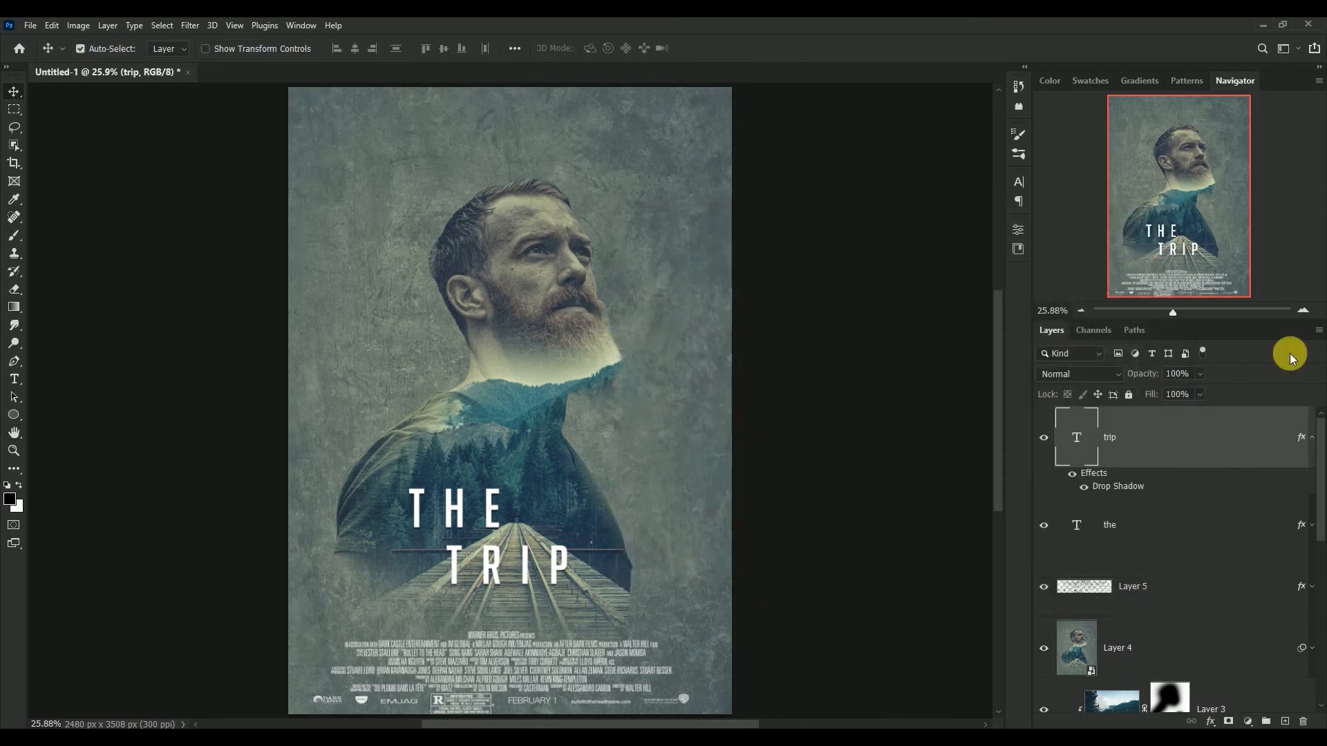
click(1311, 438)
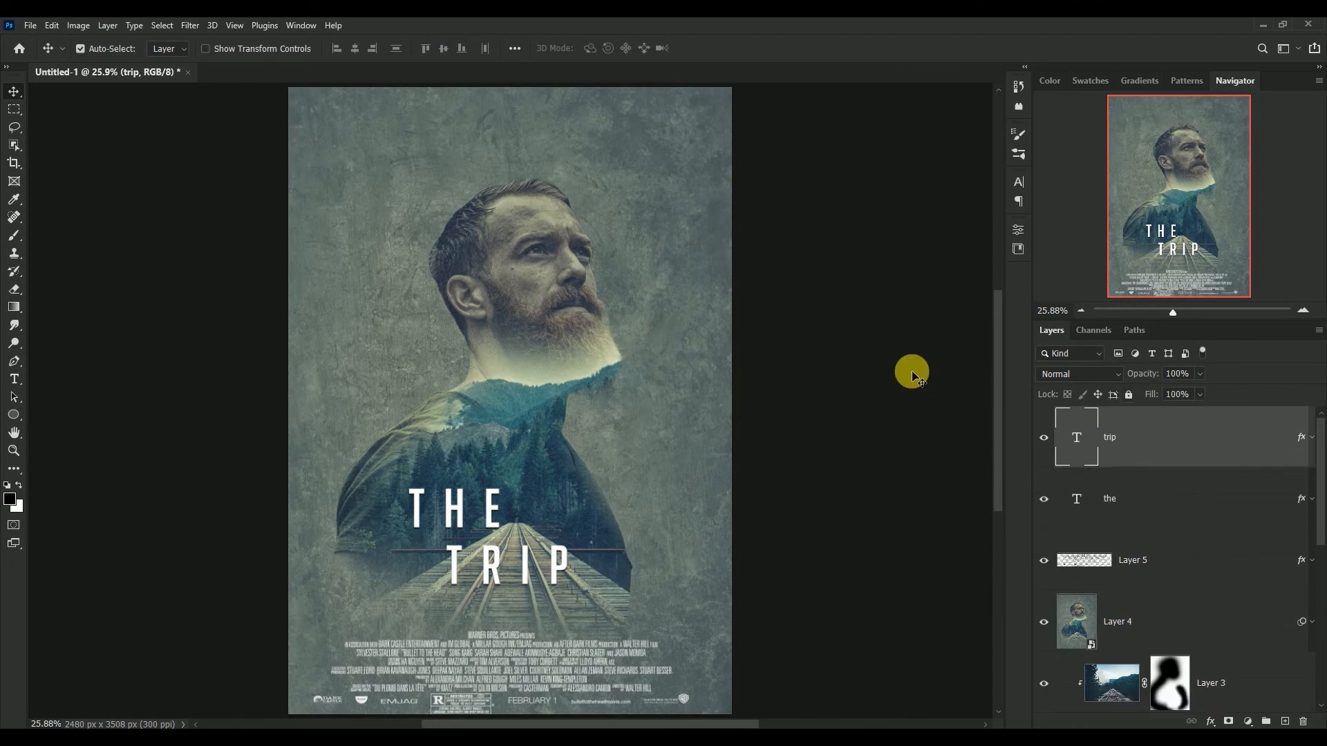
Stamp all visible layers into a new merged layer above the "trip" text layer.
key(ctrl+minus)
key(ctrl+minus)
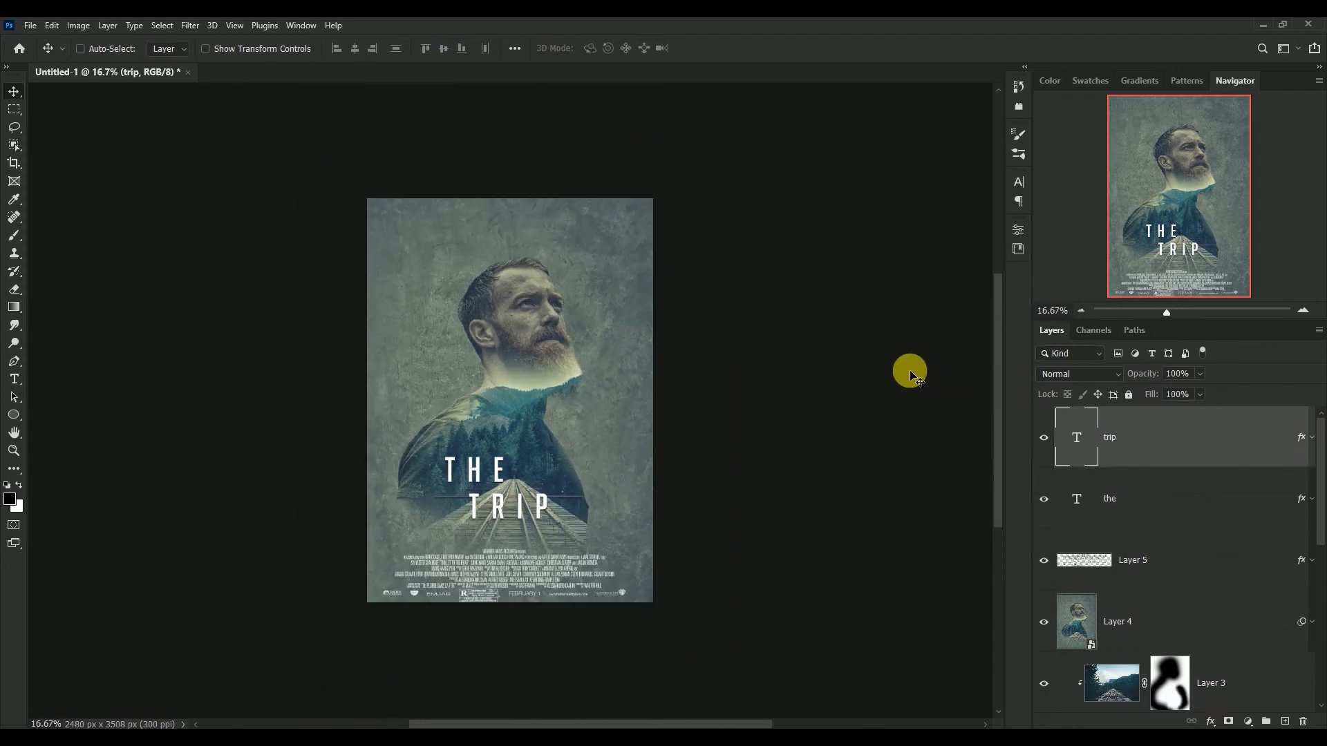
key(ctrl+0)
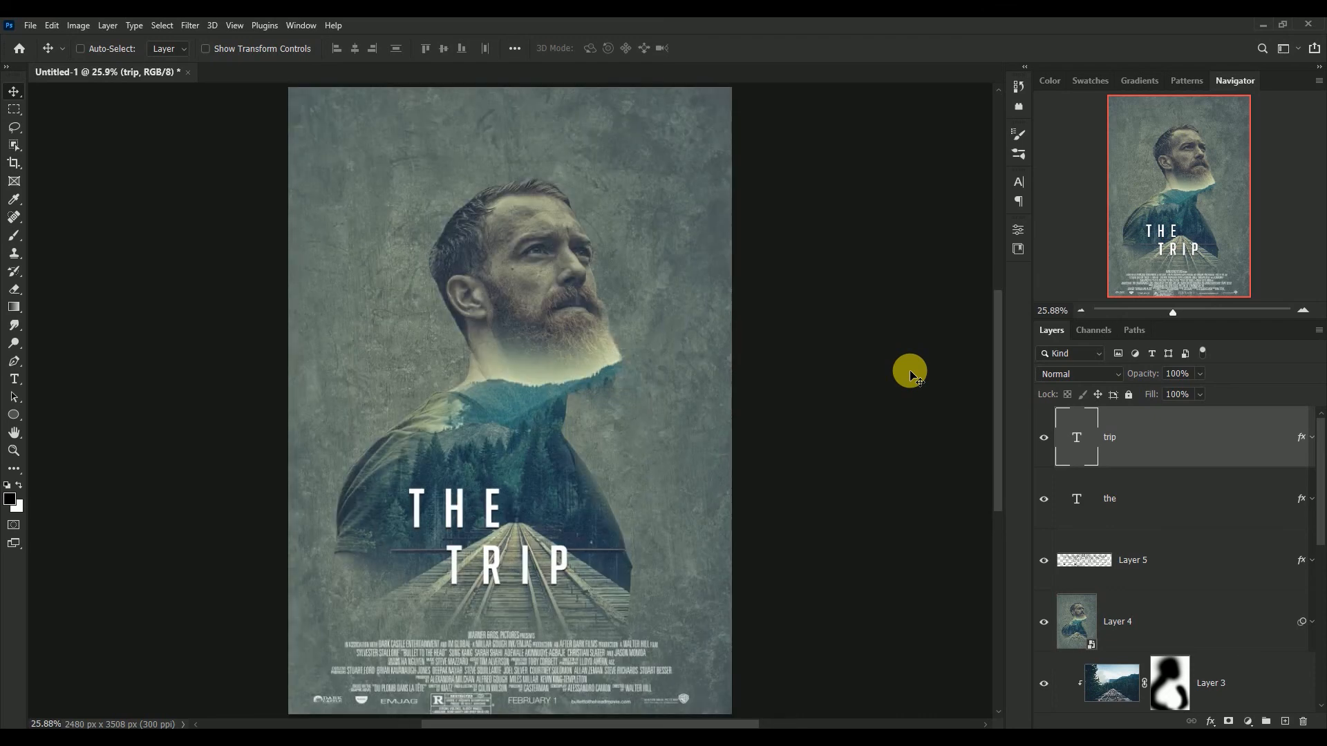
key(ctrl+alt+shift+e)
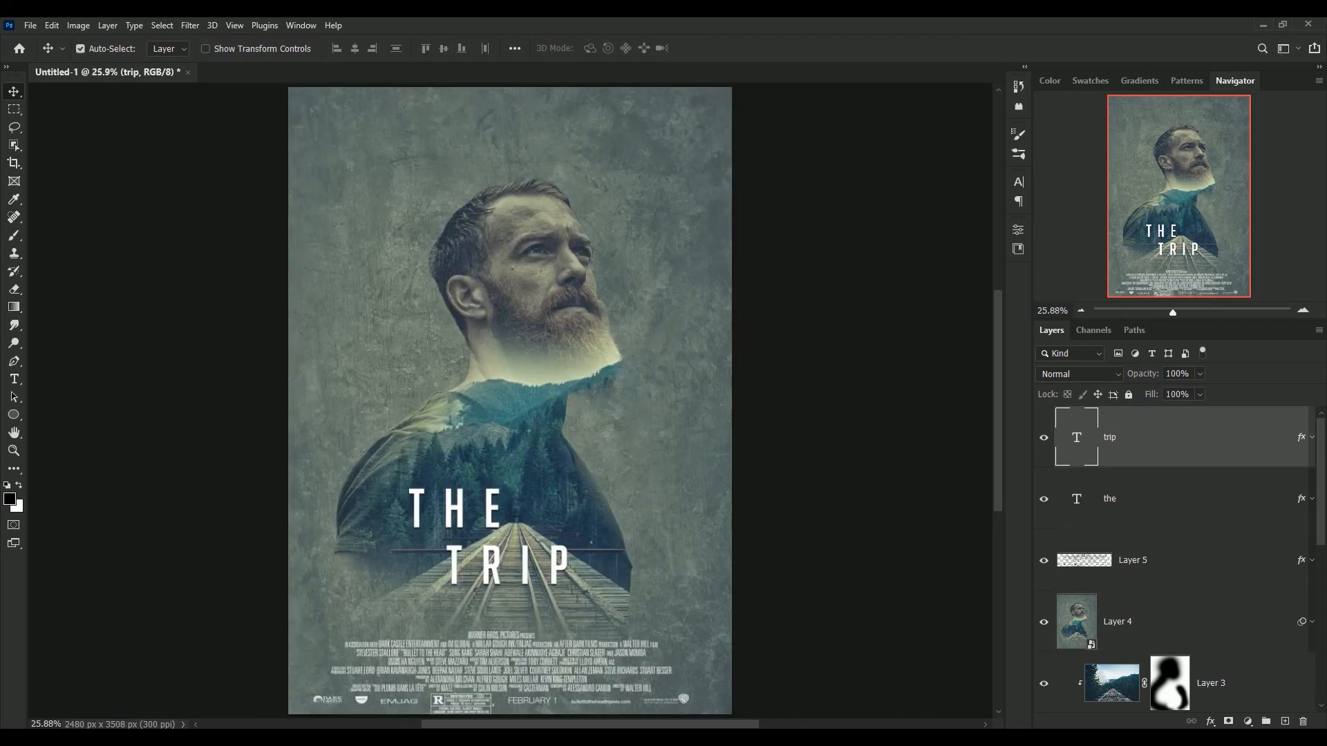